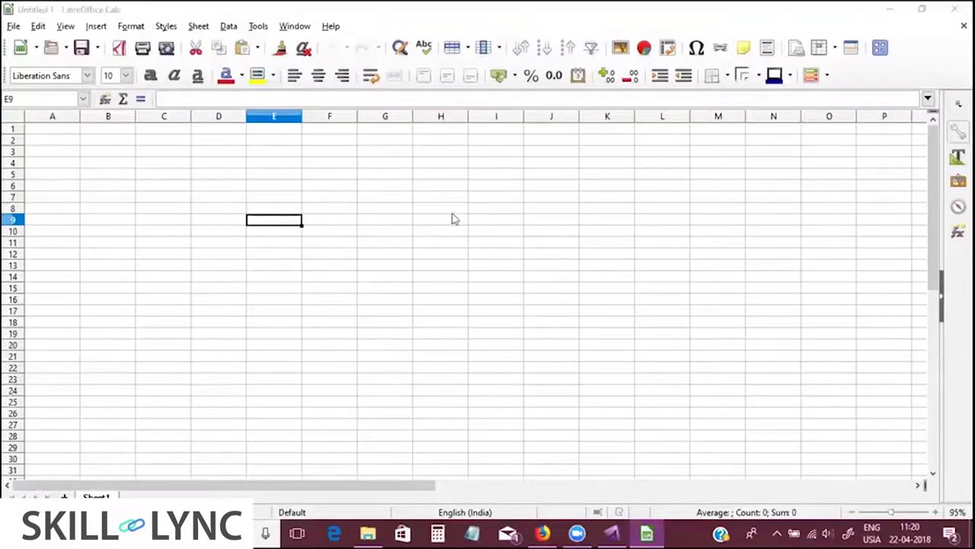
- Switch from the empty Calc sheet to the Adams Car Double_Wishbone_Flex model
{"action": "key", "text": "alt+Tab"}
- Open the ride spring's property file and show its force-deflection curve and table
{"action": "right_click", "coordinate": [423, 157]}
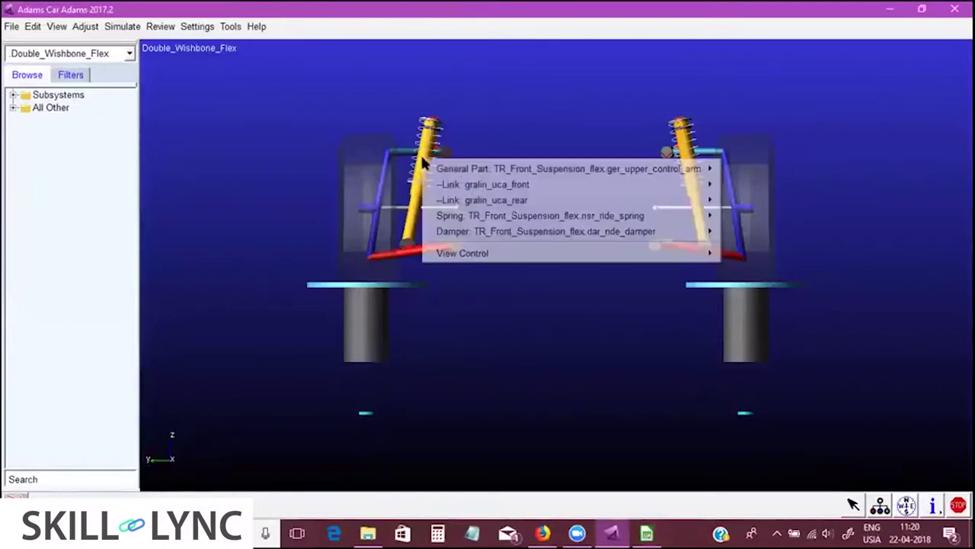
{"action": "mouse_move", "coordinate": [701, 200]}
{"action": "mouse_move", "coordinate": [693, 217]}
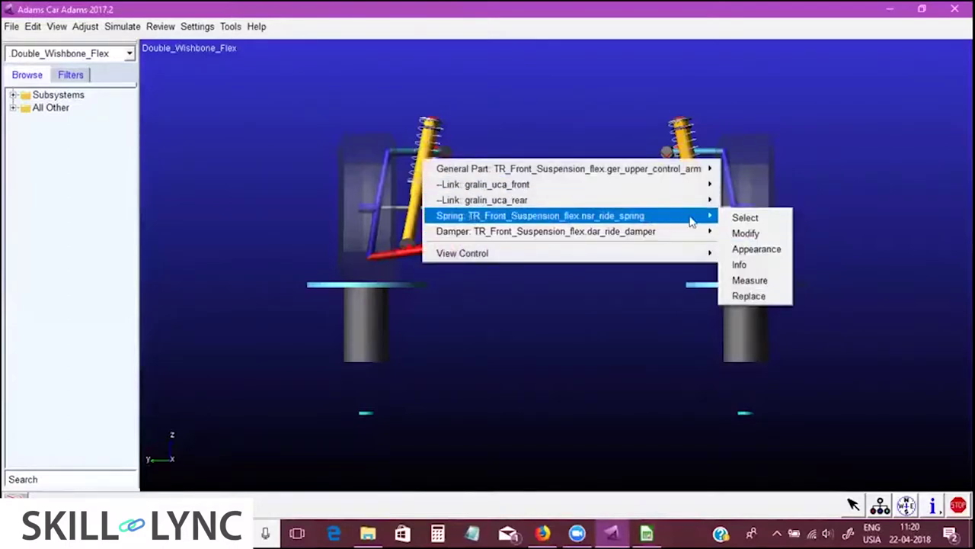
{"action": "left_click", "coordinate": [746, 232]}
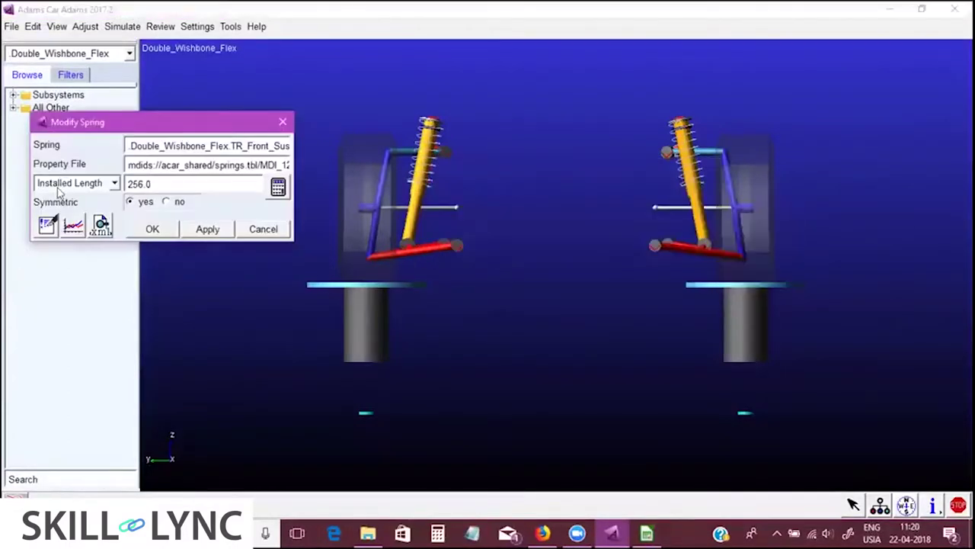
{"action": "left_click", "coordinate": [74, 226]}
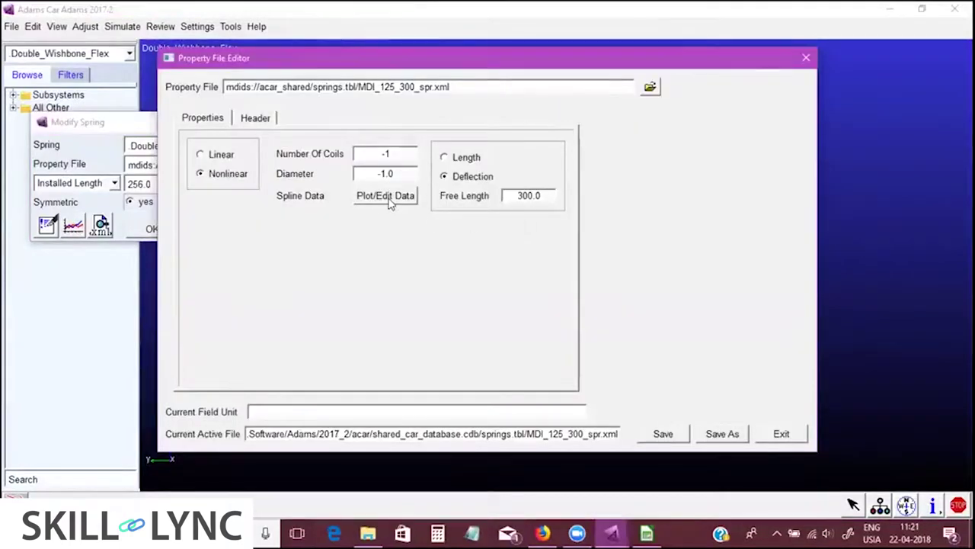
{"action": "left_click", "coordinate": [388, 197]}
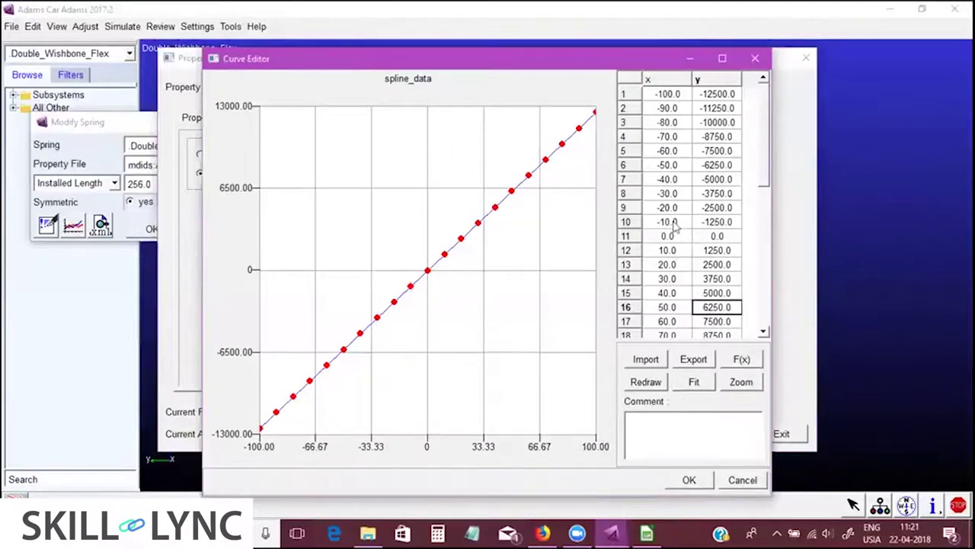
- Check the -10.0 deflection against the -1250.0 force, close both editors, and return to Calc
{"action": "left_click", "coordinate": [675, 224]}
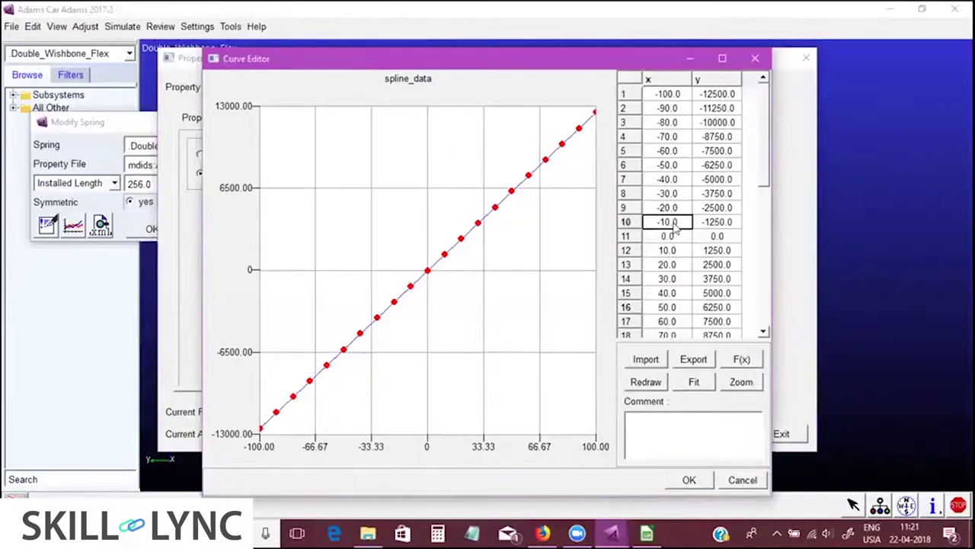
{"action": "left_click", "coordinate": [726, 222]}
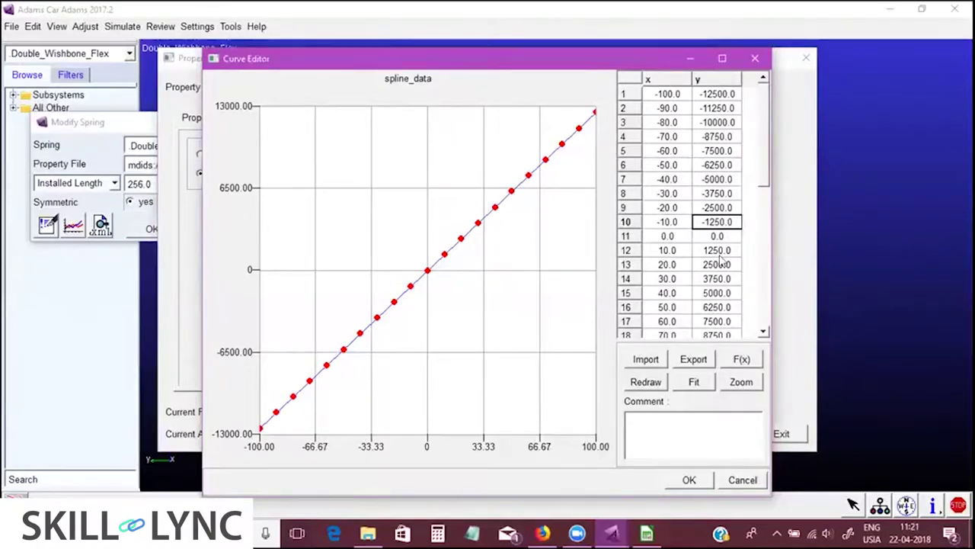
{"action": "left_click", "coordinate": [659, 223]}
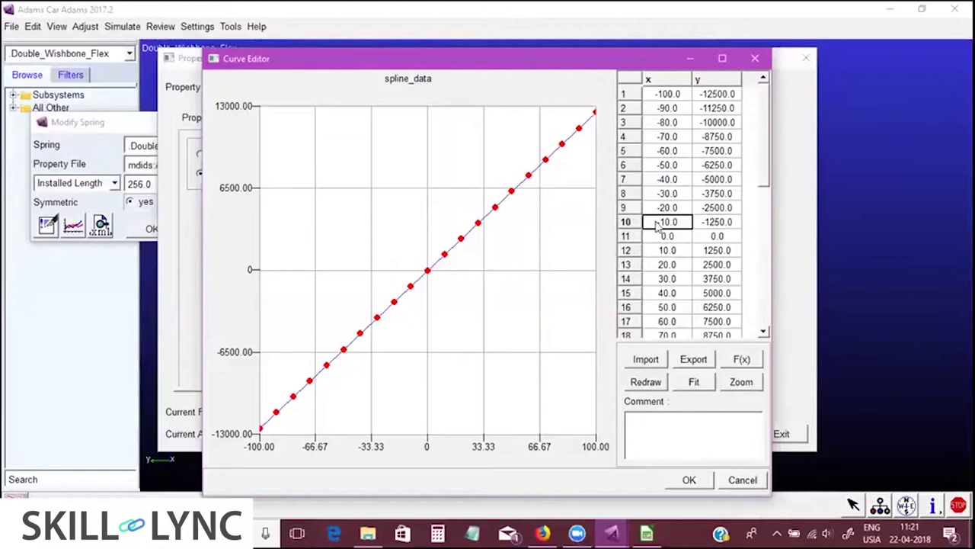
{"action": "left_click", "coordinate": [733, 222]}
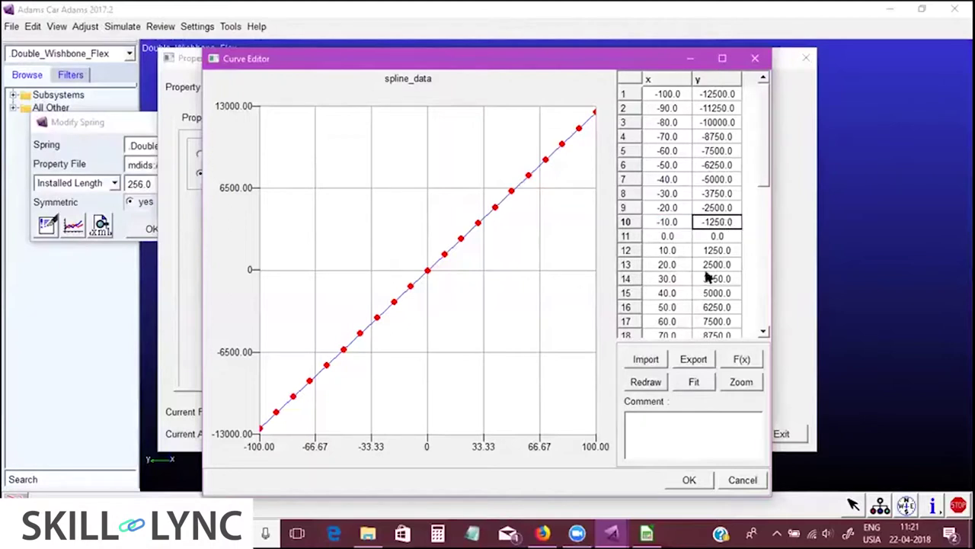
{"action": "left_click", "coordinate": [755, 58]}
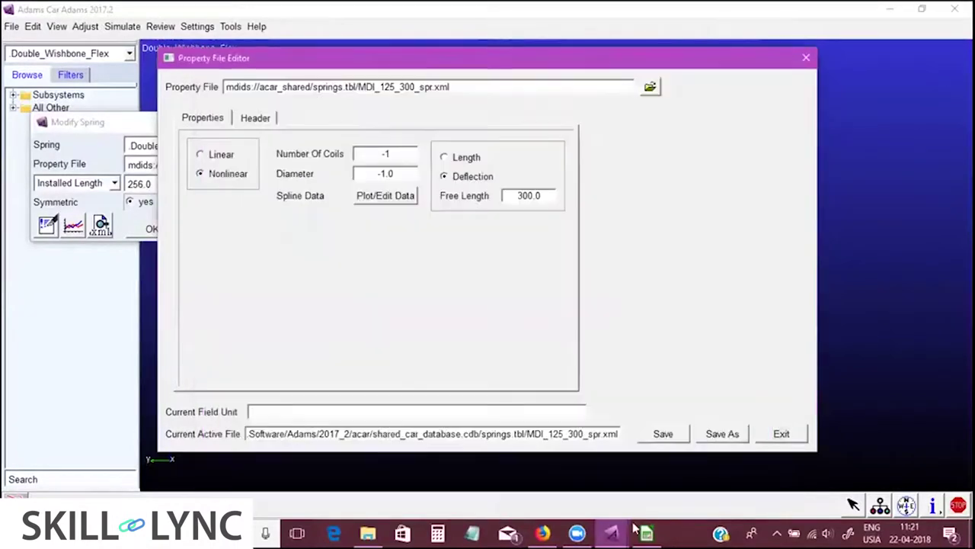
{"action": "left_click", "coordinate": [806, 58]}
{"action": "left_click", "coordinate": [647, 532]}
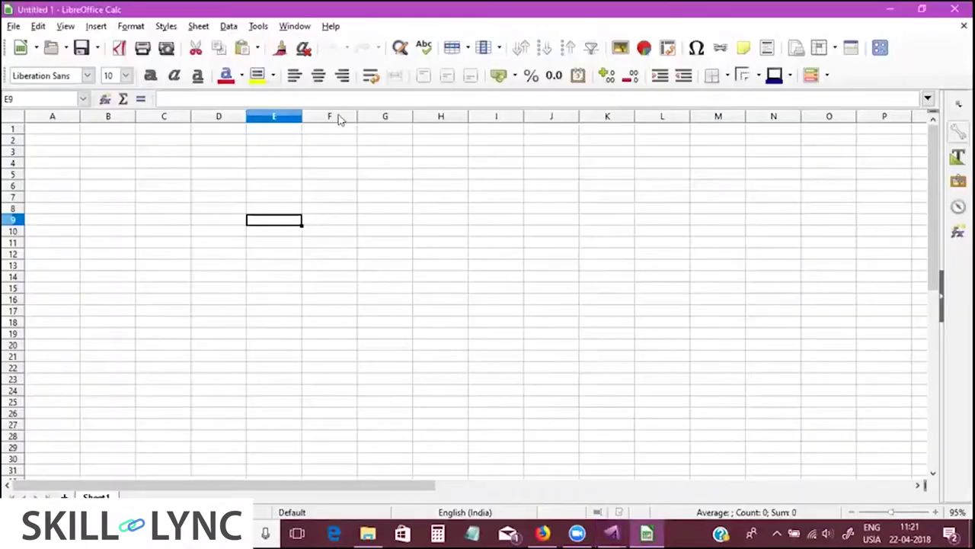
- Enter Spring Stiffness in E8 as =1250/10 (125) with unit N/mm, and autofit column E
{"action": "left_click", "coordinate": [283, 209]}
{"action": "type", "text": "S"}
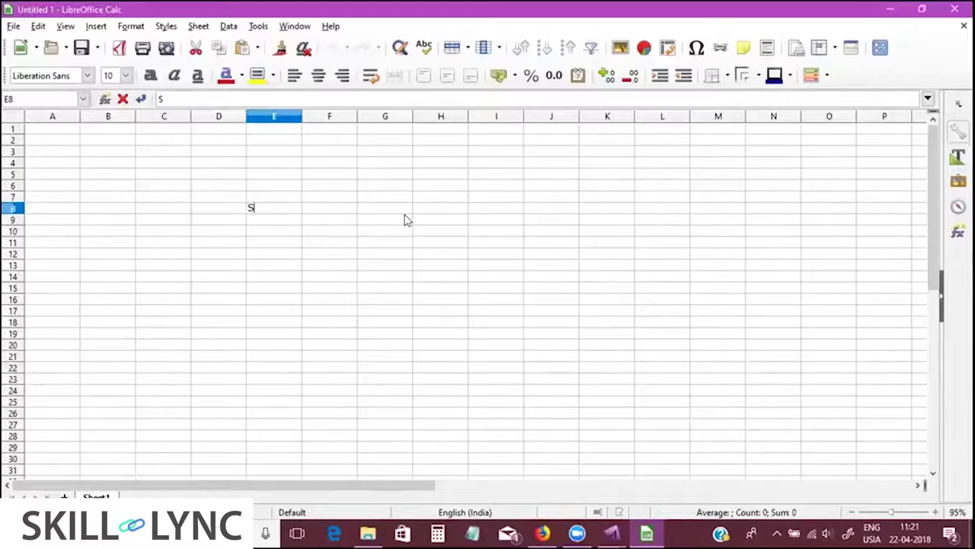
{"action": "type", "text": "pring Stiffness"}
{"action": "key", "text": "Tab"}
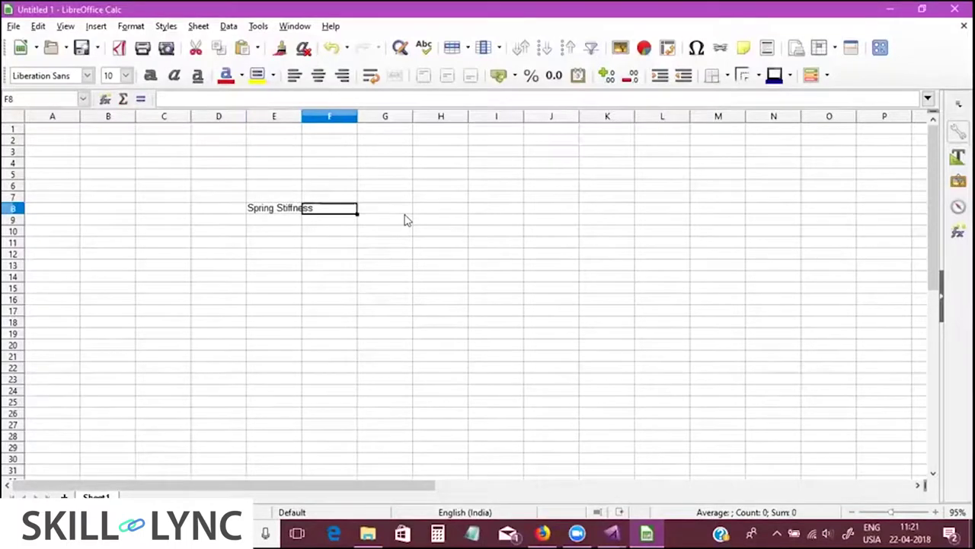
{"action": "type", "text": "=1250"}
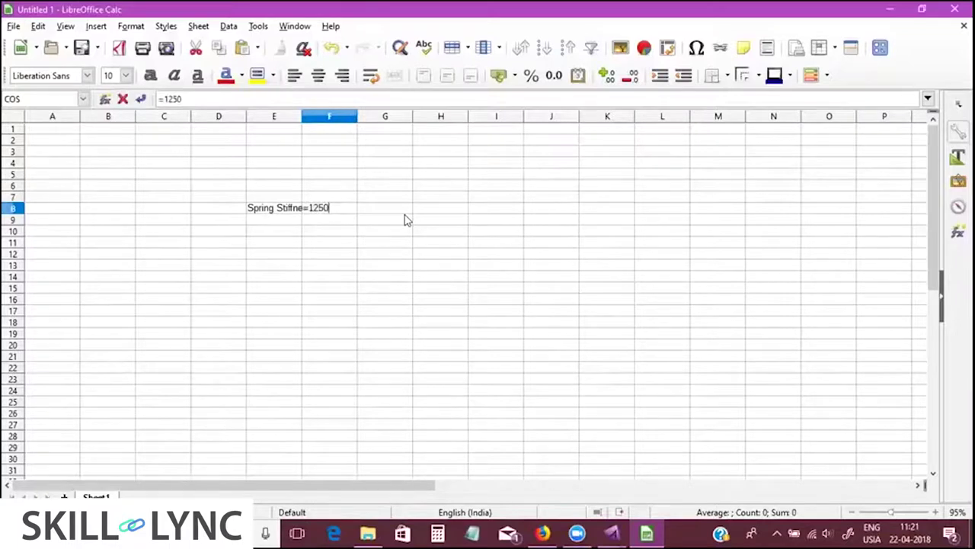
{"action": "type", "text": "/10"}
{"action": "key", "text": "Return"}
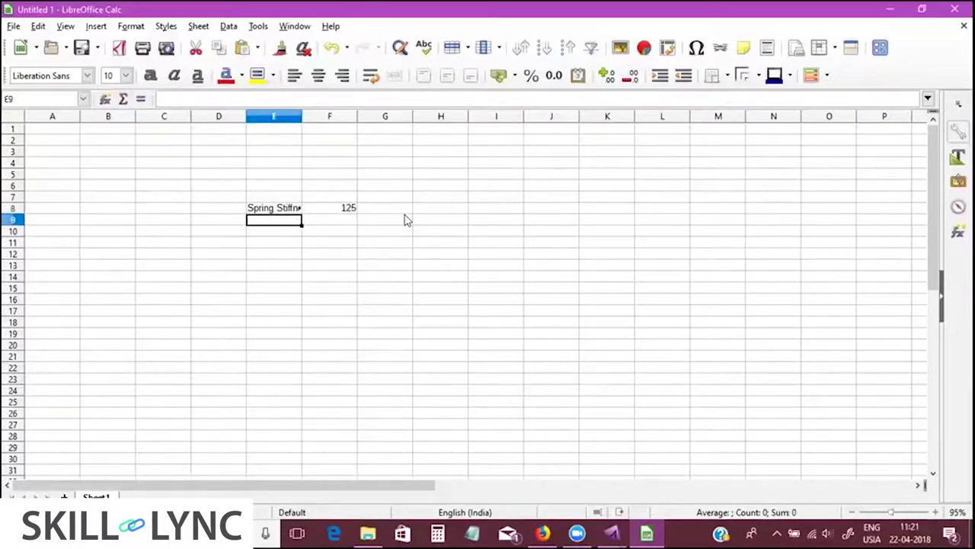
{"action": "key", "text": "Up"}
{"action": "key", "text": "Right"}
{"action": "key", "text": "Right"}
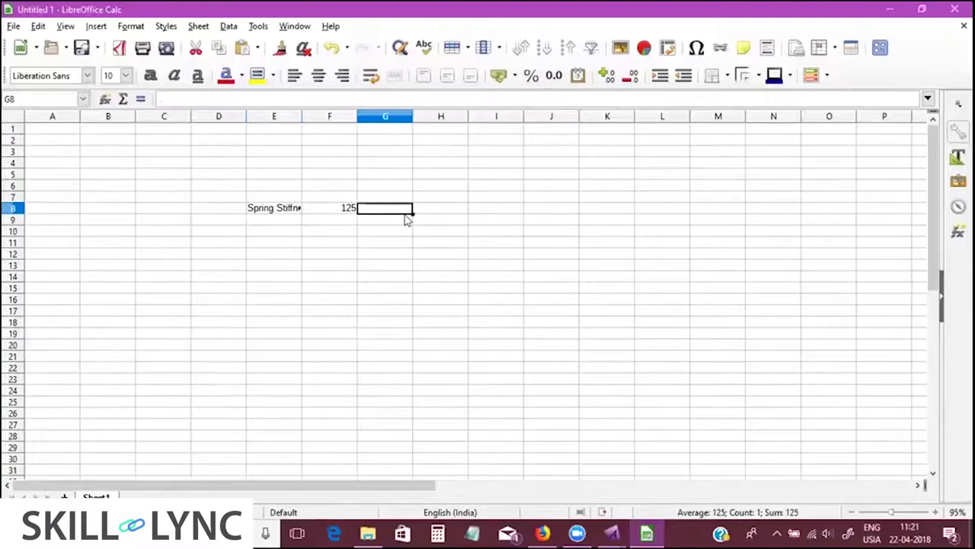
{"action": "type", "text": "N/mm"}
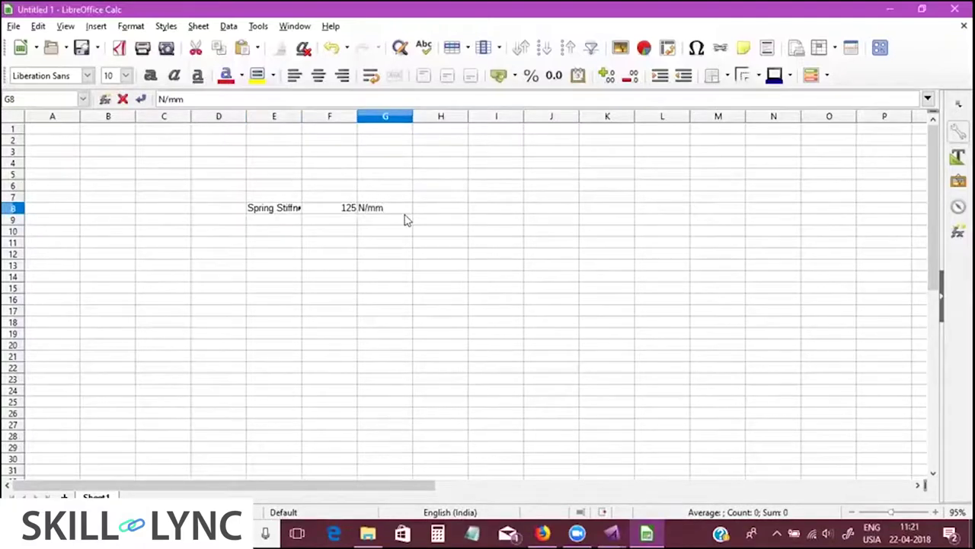
{"action": "key", "text": "Return"}
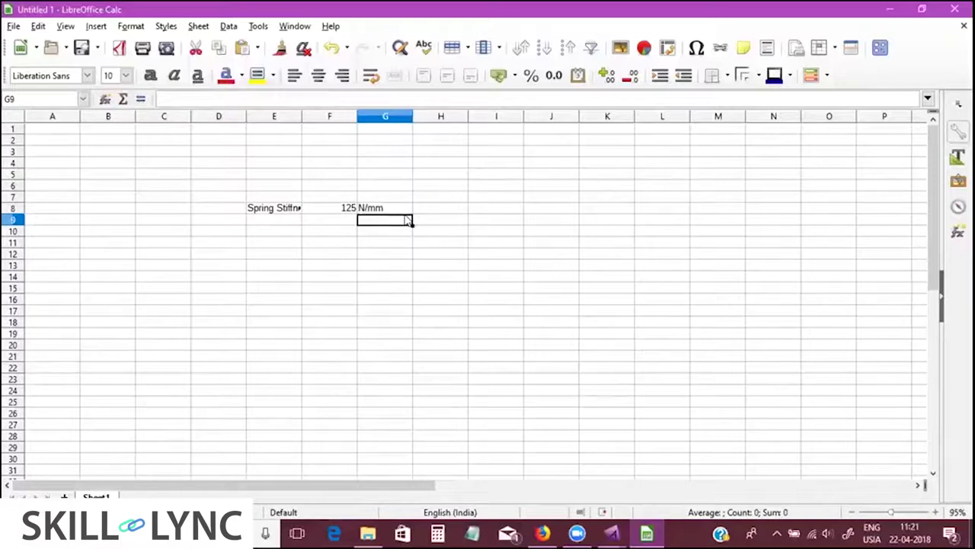
{"action": "double_click", "coordinate": [302, 116]}
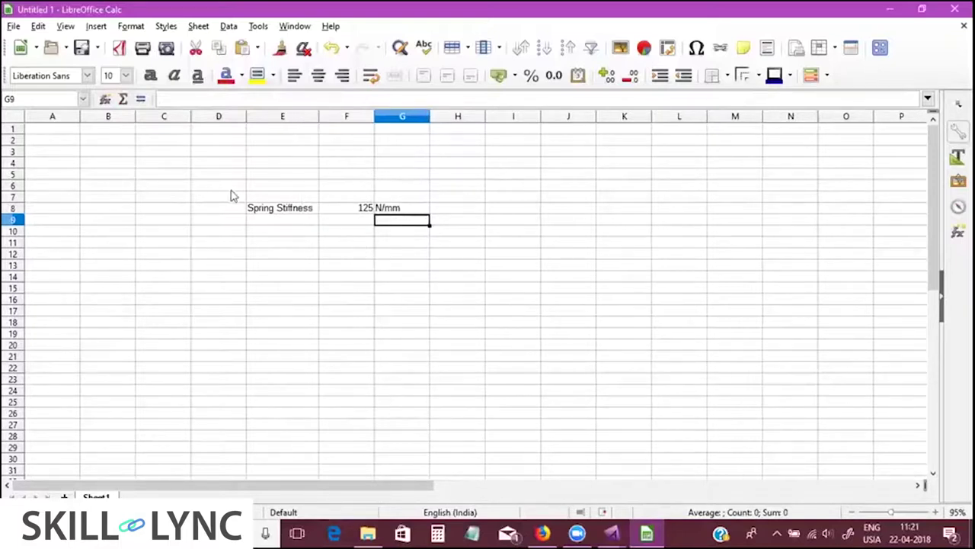
- Add an 'Input Data' heading in E5 and a 'Motion Ratio' label in E9
{"action": "left_click_drag", "start_coordinate": [263, 175], "coordinate": [344, 175]}
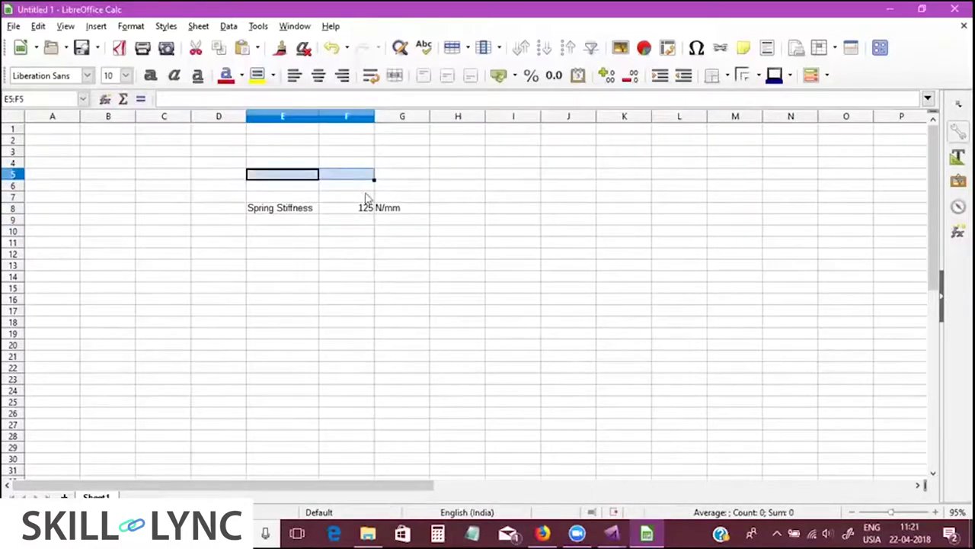
{"action": "type", "text": "I"}
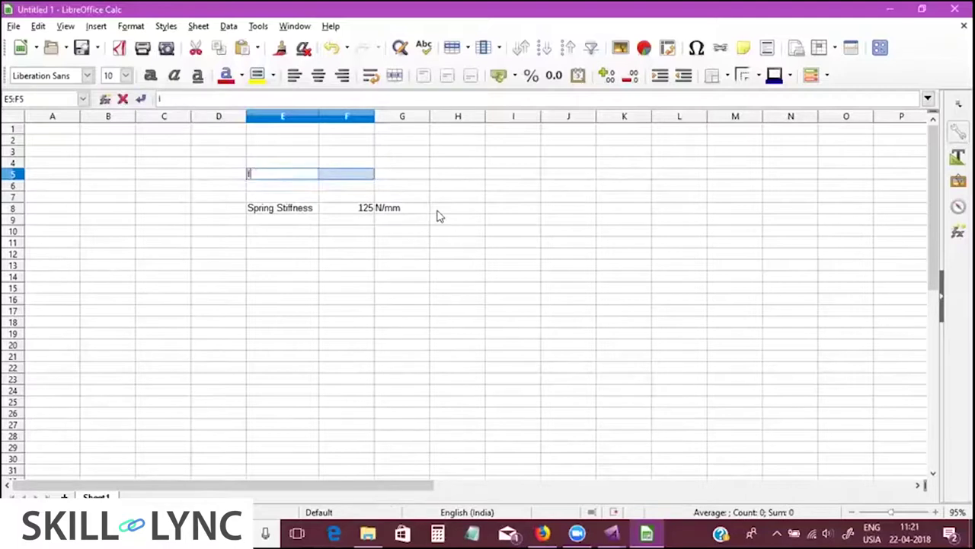
{"action": "type", "text": "nput Datat"}
{"action": "key", "text": "Return"}
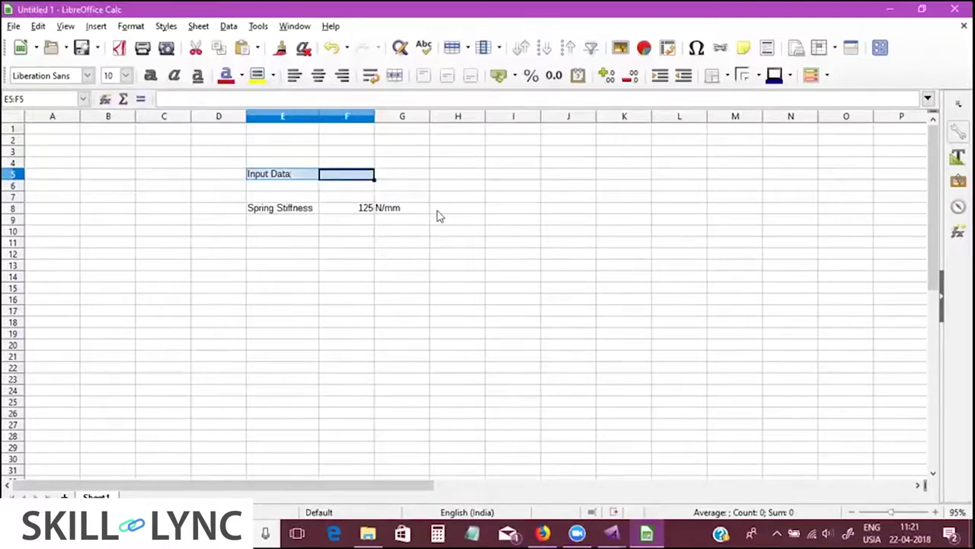
{"action": "left_click", "coordinate": [290, 274]}
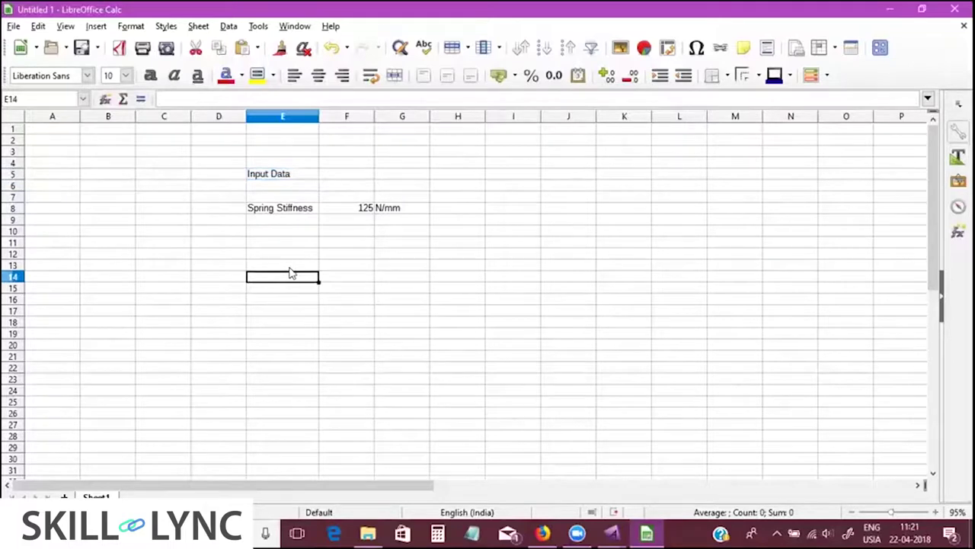
{"action": "key", "text": "Up"}
{"action": "key", "text": "Up"}
{"action": "key", "text": "Up"}
{"action": "key", "text": "Up"}
{"action": "key", "text": "Up"}
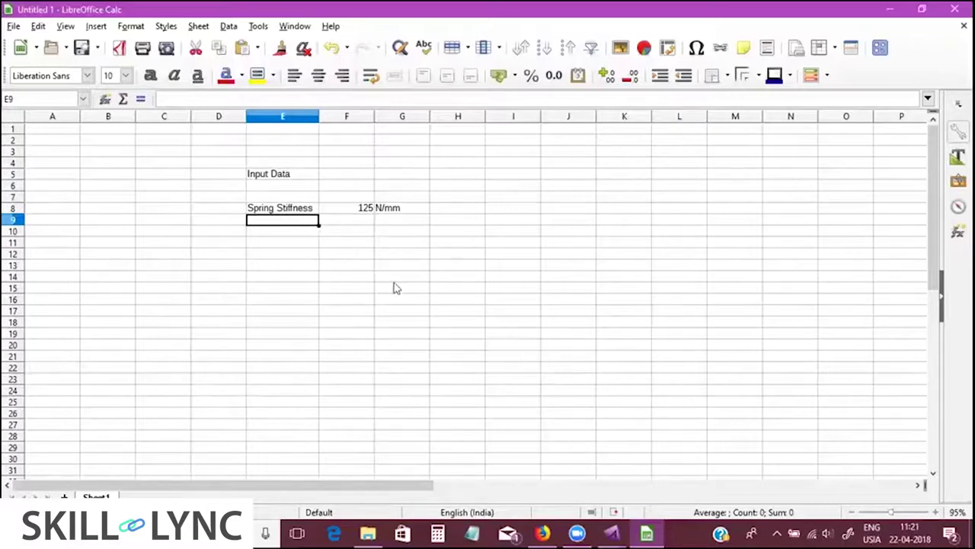
{"action": "type", "text": "MOtion"}
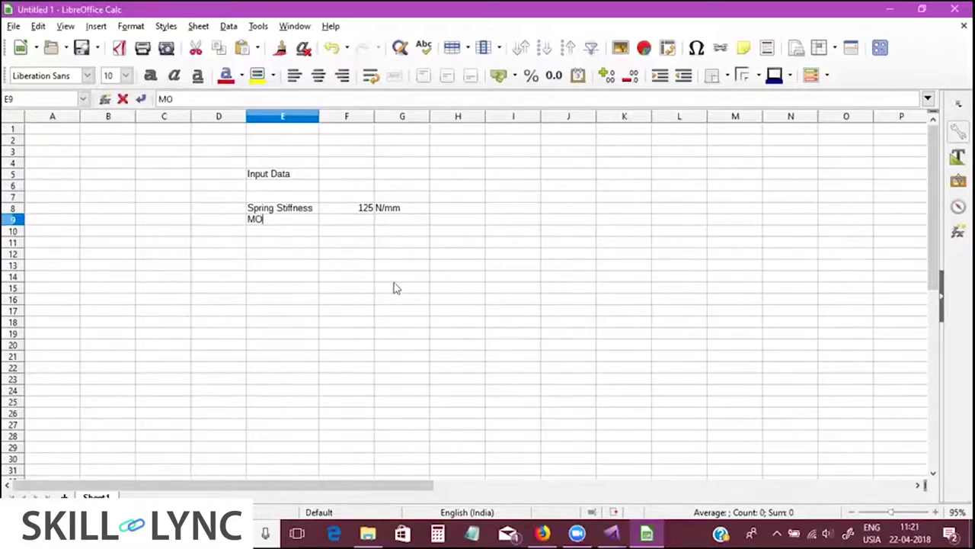
{"action": "key", "text": "BackSpace"}
{"action": "key", "text": "BackSpace"}
{"action": "key", "text": "BackSpace"}
{"action": "key", "text": "BackSpace"}
{"action": "key", "text": "BackSpace"}
{"action": "type", "text": "otion Ratio"}
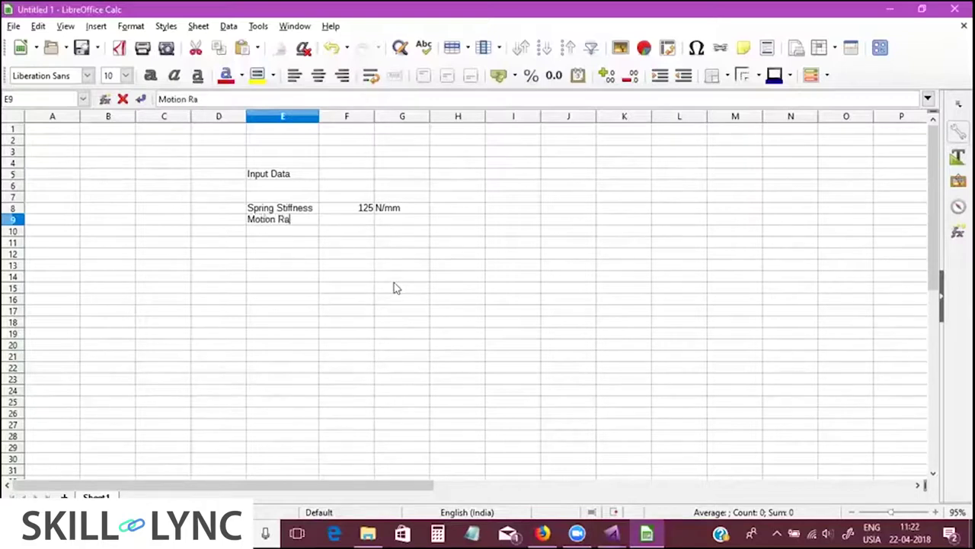
{"action": "key", "text": "Tab"}
{"action": "key", "text": "Tab"}
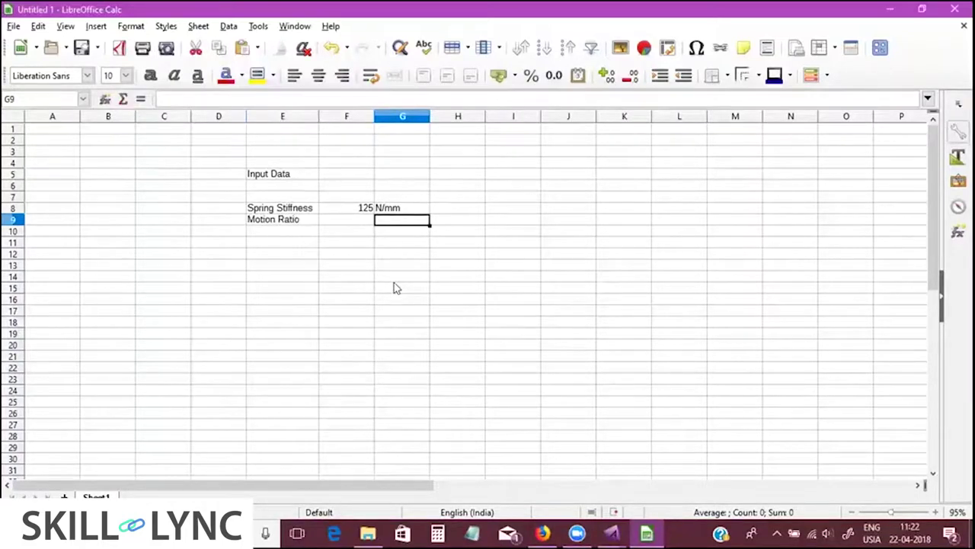
{"action": "key", "text": "alt+Tab"}
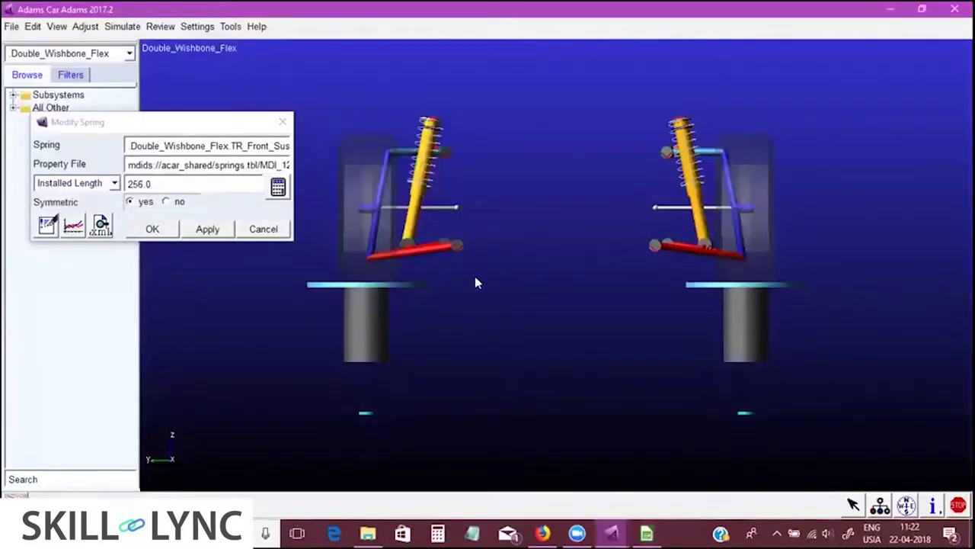
- Cancel the Modify Spring dialog unchanged and zoom in on the red lower control arm
{"action": "key", "text": "w"}
{"action": "left_click_drag", "start_coordinate": [318, 202], "coordinate": [660, 326]}
{"action": "key", "text": "t"}
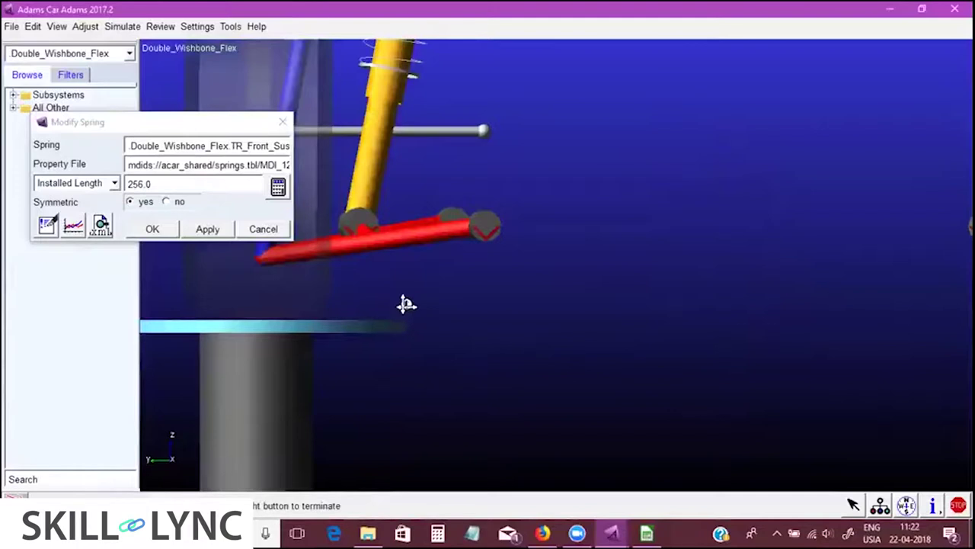
{"action": "left_click_drag", "start_coordinate": [447, 315], "coordinate": [564, 342]}
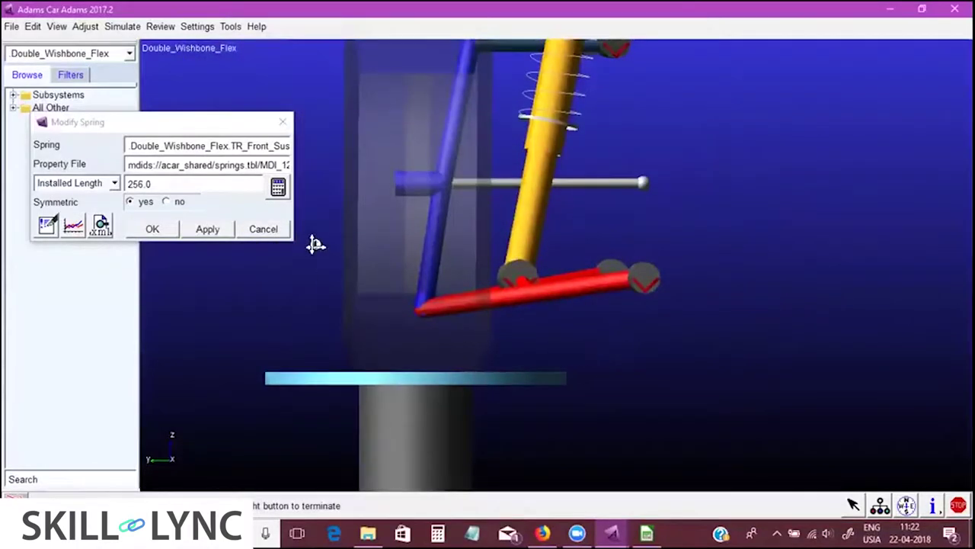
{"action": "left_click", "coordinate": [261, 228]}
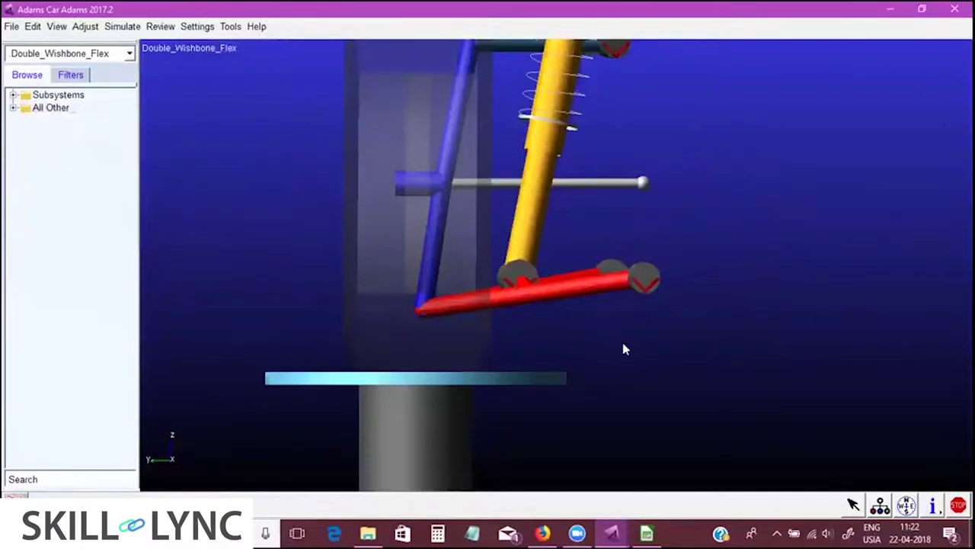
{"action": "key", "text": "w"}
{"action": "left_click_drag", "start_coordinate": [348, 199], "coordinate": [762, 377]}
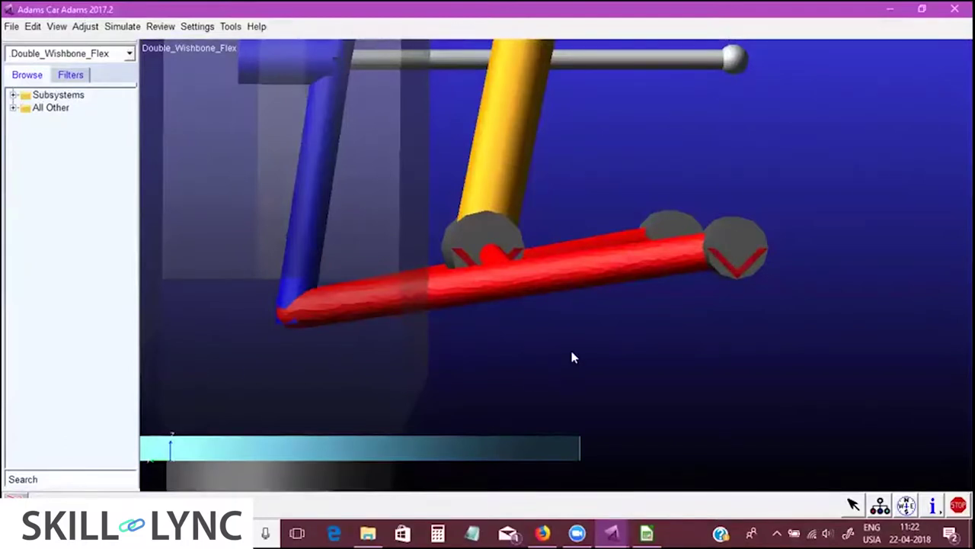
- Show marker labels and read marker INT_NODE_49098's Y location of 400 from its Info
{"action": "key", "text": "v"}
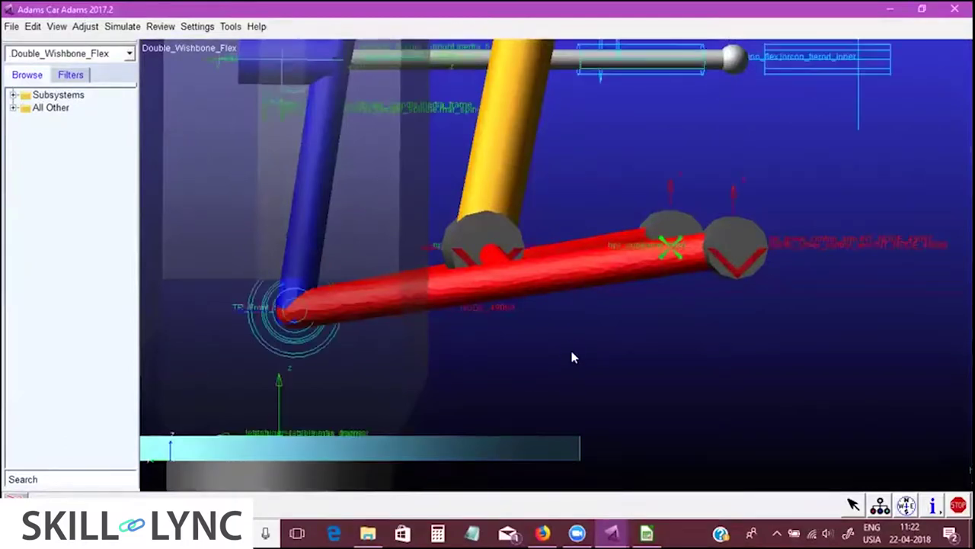
{"action": "right_click", "coordinate": [727, 244]}
{"action": "mouse_move", "coordinate": [729, 269]}
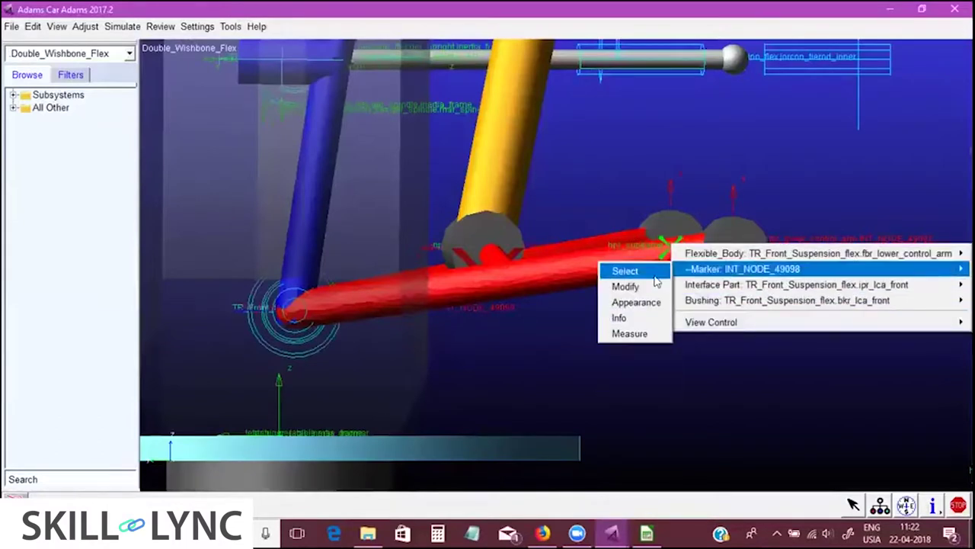
{"action": "left_click", "coordinate": [618, 317]}
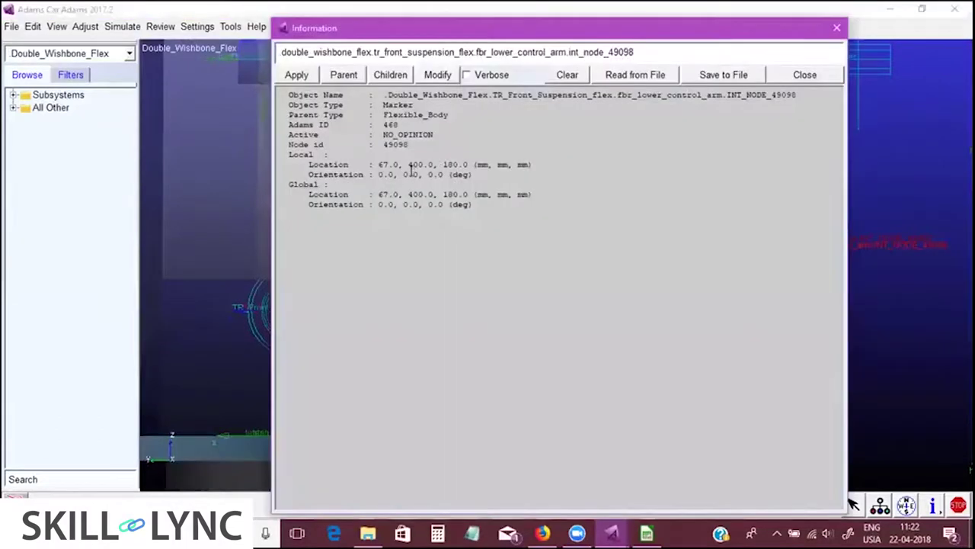
{"action": "double_click", "coordinate": [415, 163]}
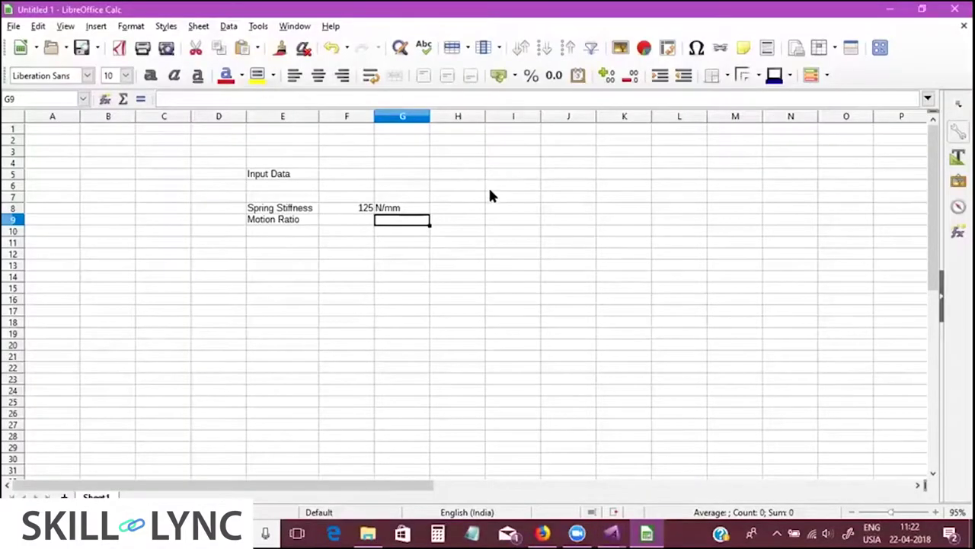
- Enter an LCA Pivot Y entry of 400 mm starting in cell I7
{"action": "left_click", "coordinate": [490, 196]}
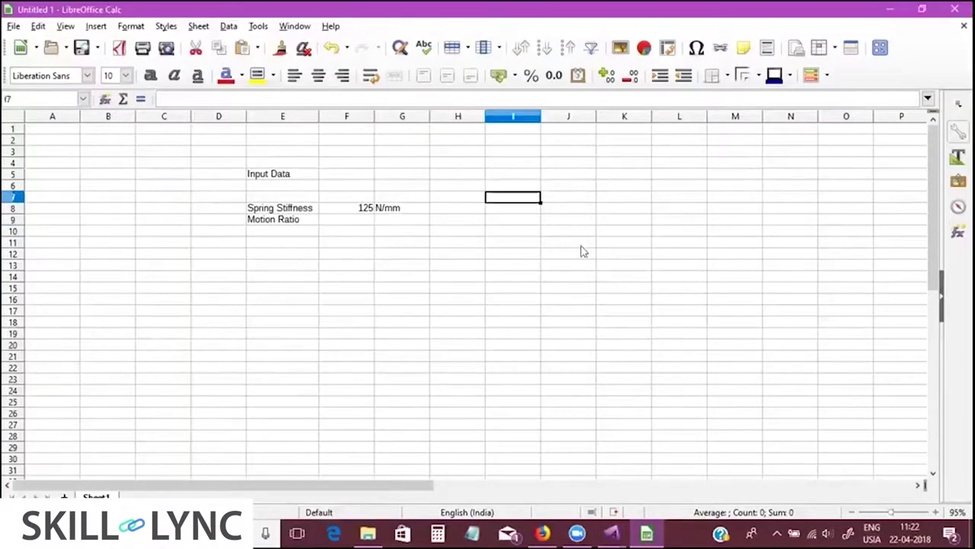
{"action": "type", "text": "LCA"}
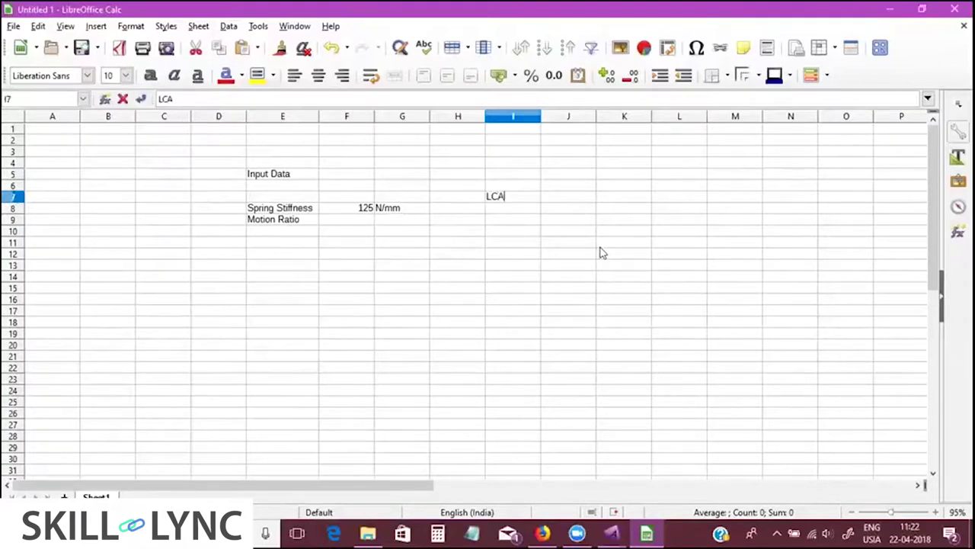
{"action": "type", "text": " Pivot Y"}
{"action": "key", "text": "Tab"}
{"action": "type", "text": "400"}
{"action": "key", "text": "Tab"}
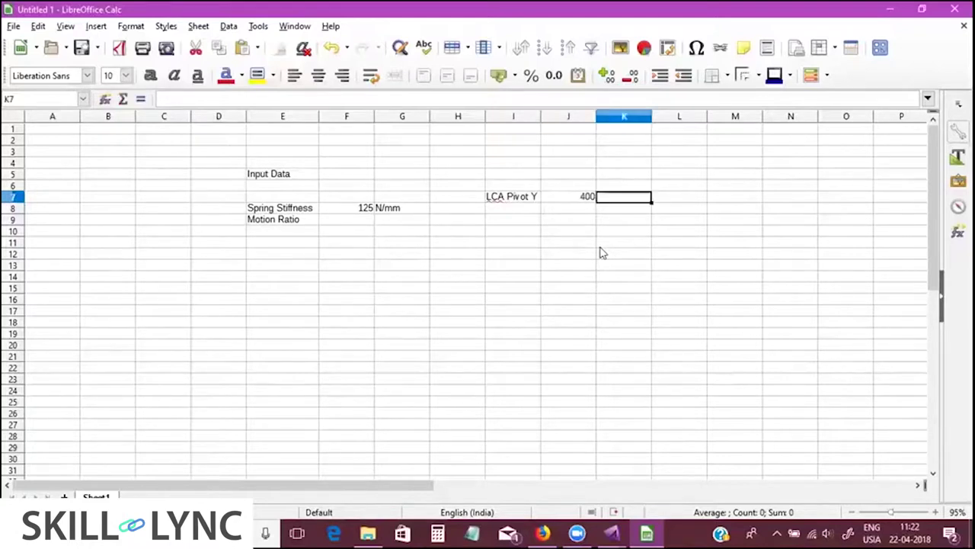
{"action": "key", "text": "shift+Tab"}
{"action": "type", "text": "400 mm"}
{"action": "key", "text": "Return"}
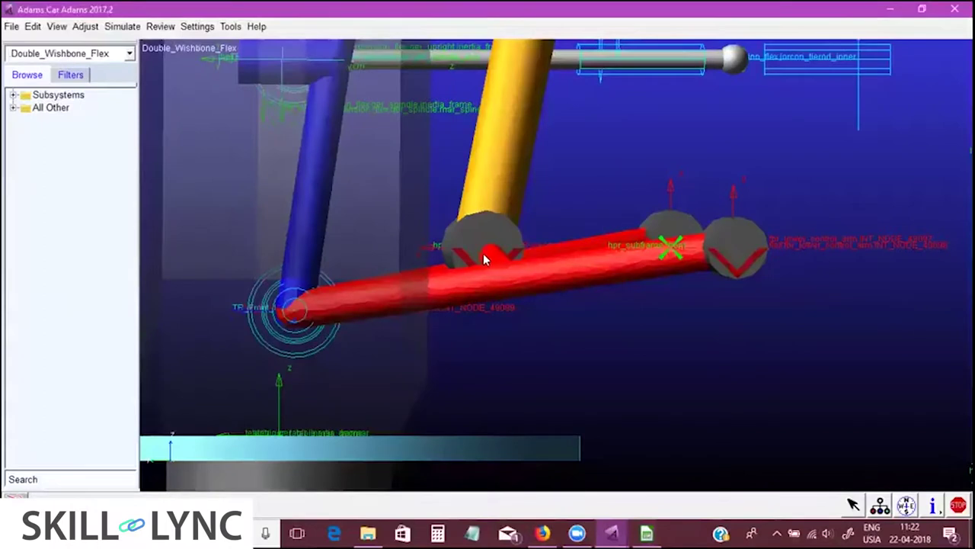
{"action": "right_click", "coordinate": [483, 251]}
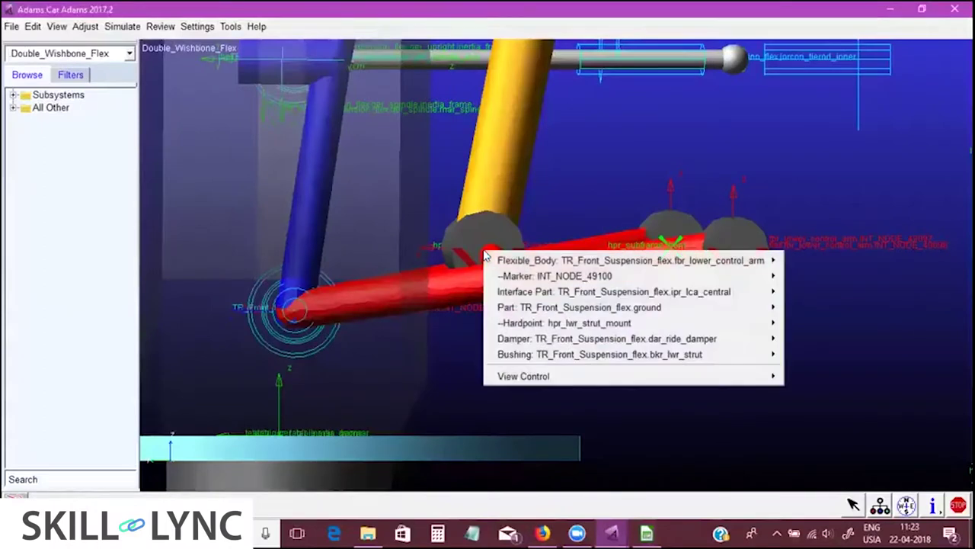
- Read hardpoint hpr_lwr_strut_mount at 267.0, 600.0, 180.0, then return to Calc
{"action": "mouse_move", "coordinate": [625, 326]}
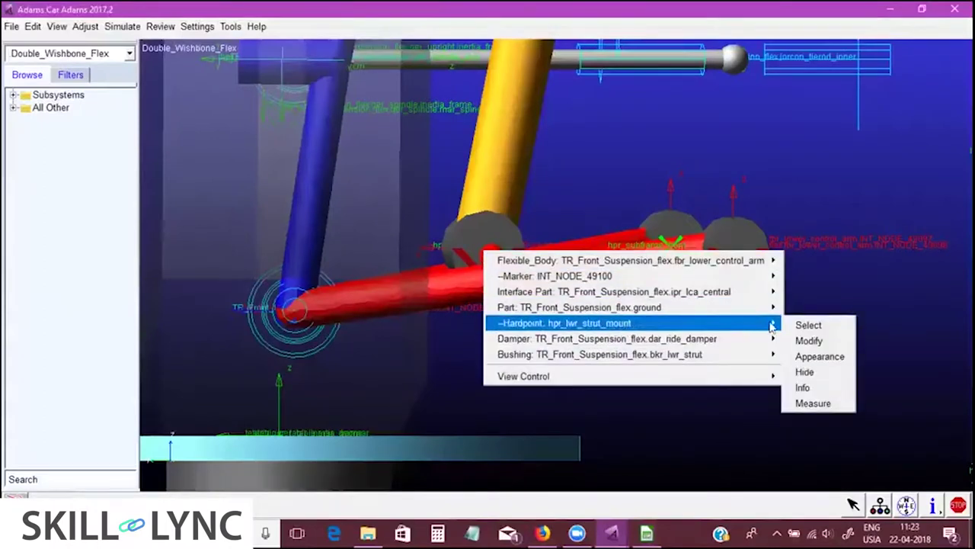
{"action": "left_click", "coordinate": [835, 341]}
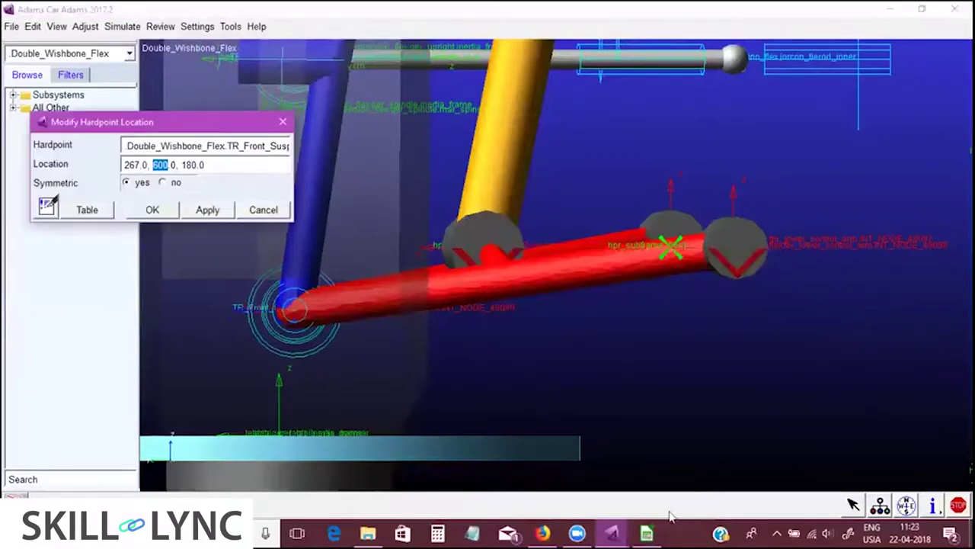
{"action": "left_click", "coordinate": [649, 532]}
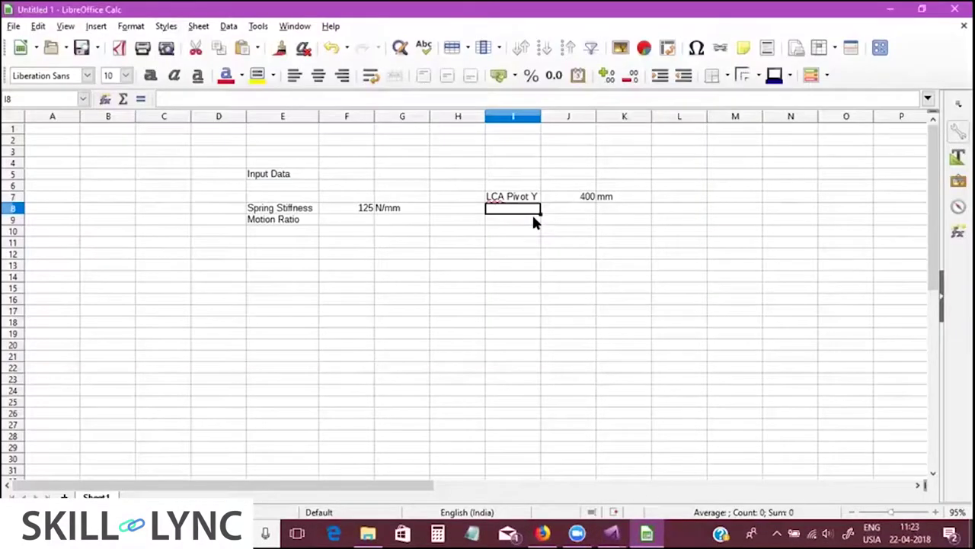
- Enter a Strut Bottom Y entry of 600 mm below LCA Pivot Y
{"action": "type", "text": "St"}
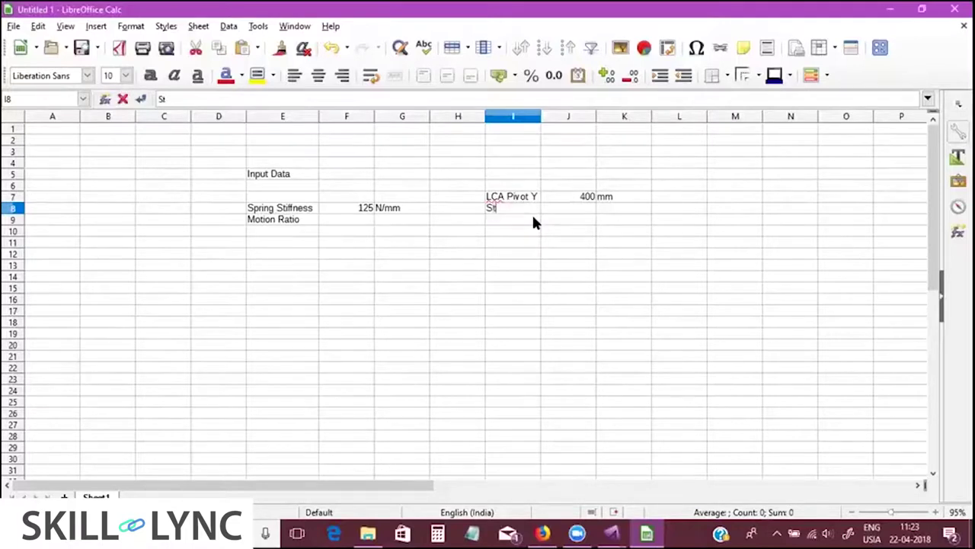
{"action": "type", "text": "rut Bottom Y"}
{"action": "key", "text": "Tab"}
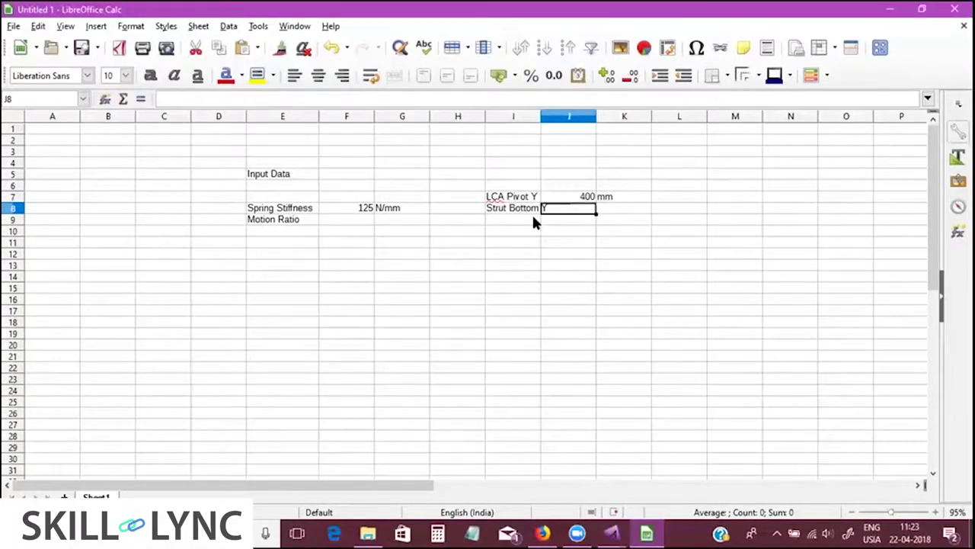
{"action": "type", "text": "600 mm"}
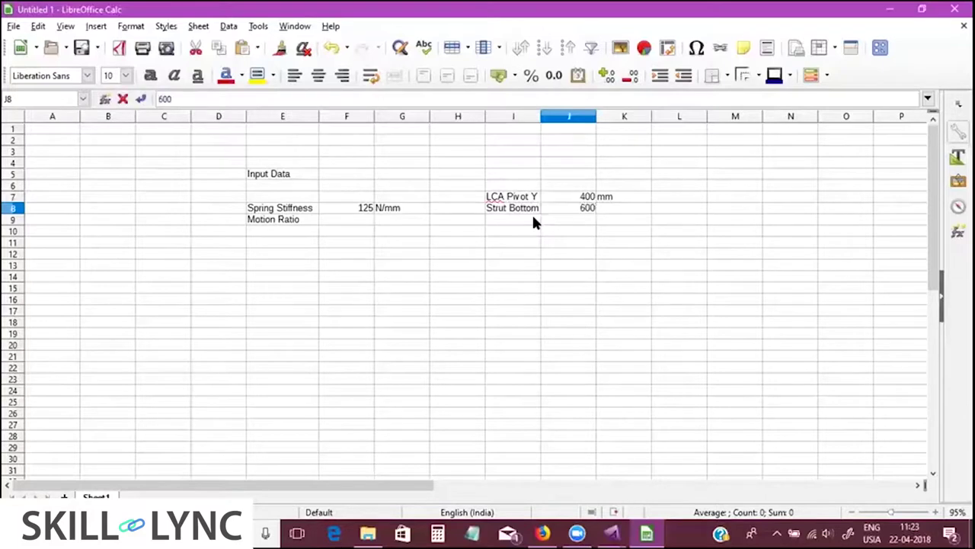
{"action": "key", "text": "Return"}
- Read marker INT_NODE_49099's Y location of 750 from its Info, then return to Calc
{"action": "key", "text": "alt+Tab"}
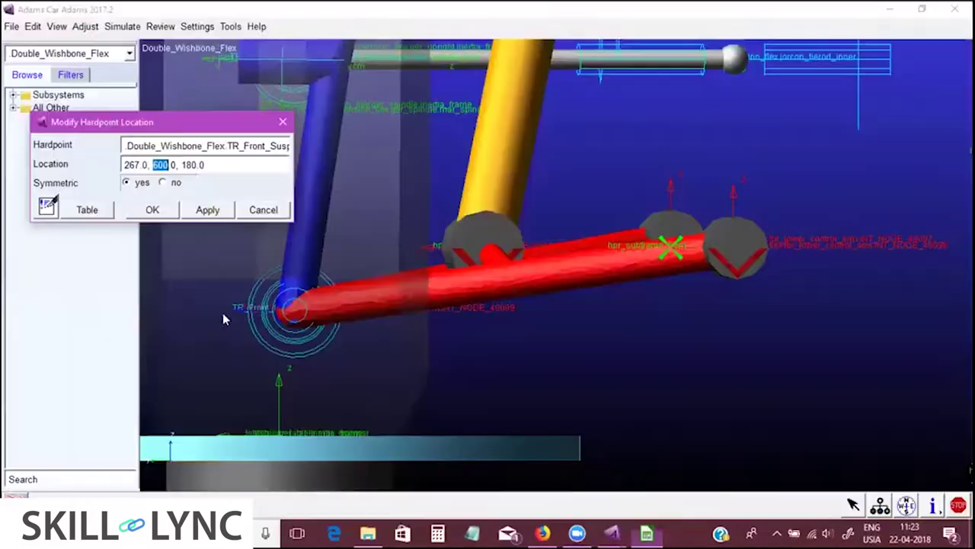
{"action": "right_click", "coordinate": [294, 308]}
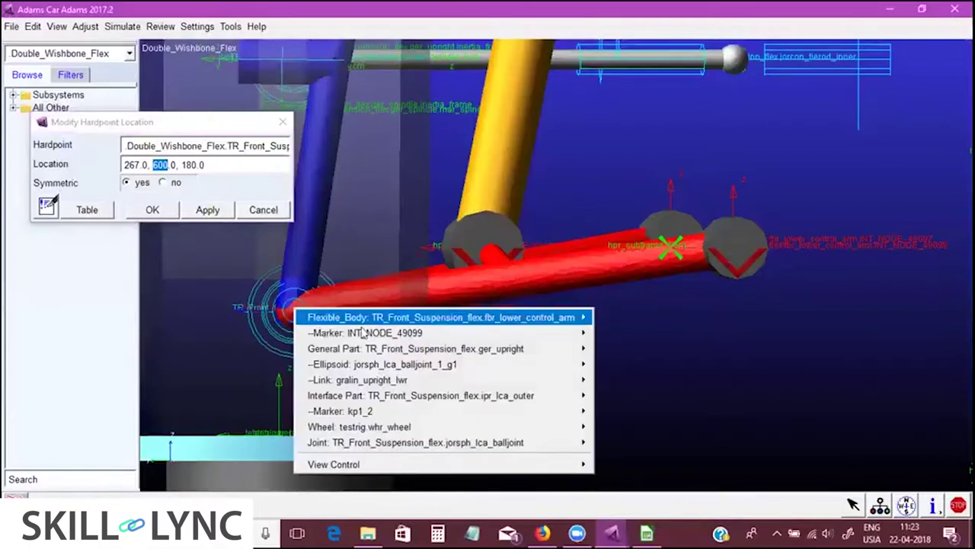
{"action": "mouse_move", "coordinate": [458, 410]}
{"action": "mouse_move", "coordinate": [509, 333]}
{"action": "left_click", "coordinate": [614, 381]}
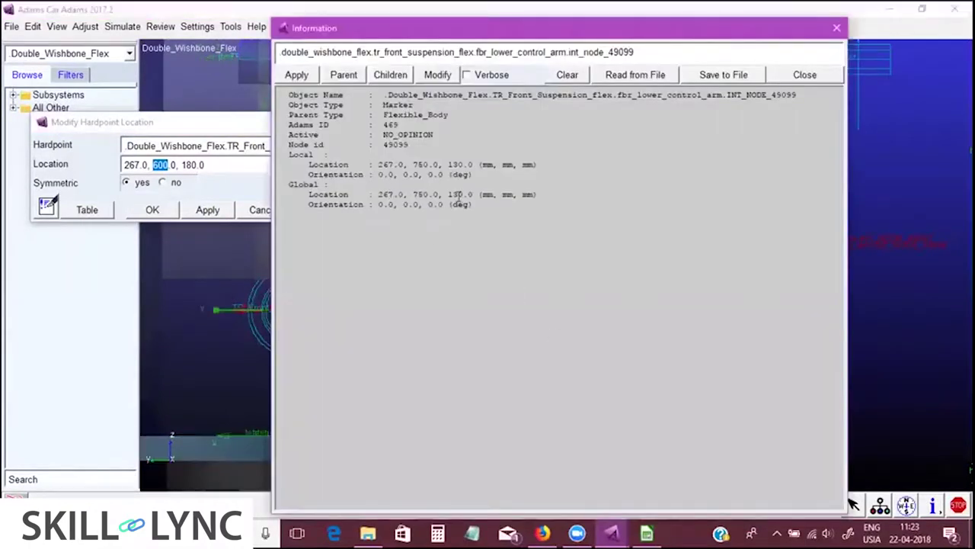
{"action": "double_click", "coordinate": [417, 163]}
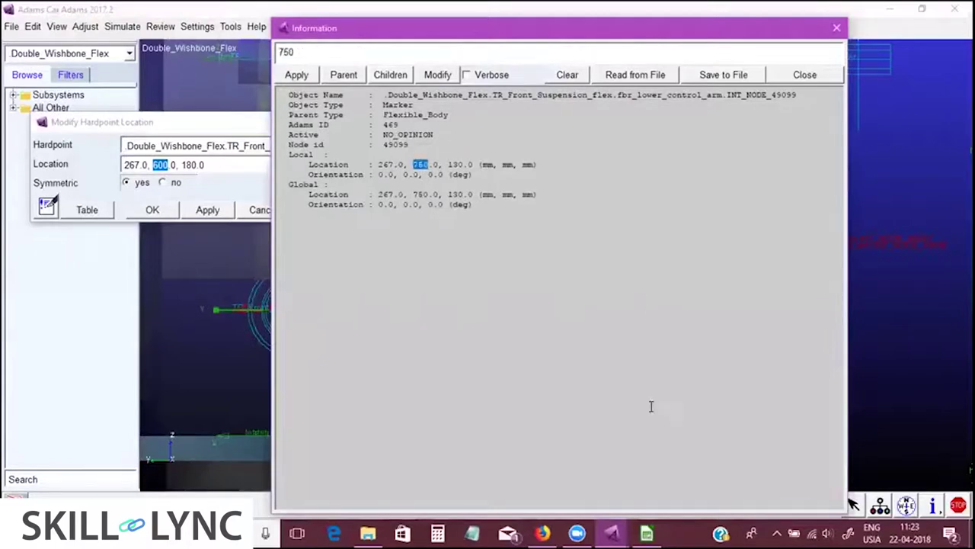
{"action": "left_click", "coordinate": [647, 532]}
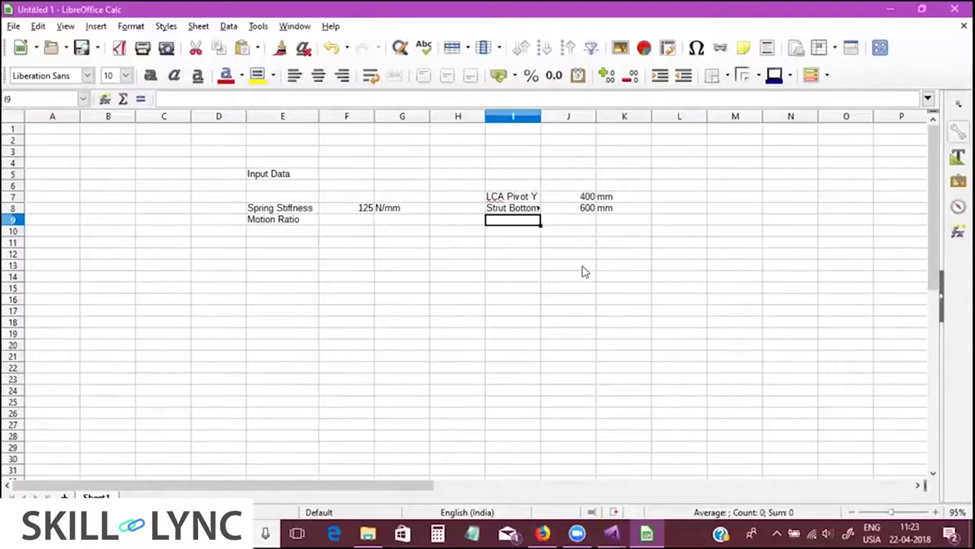
- Enter LBJ as 750 mm, autofit column I, and centre the values in column J
{"action": "type", "text": "LBJ"}
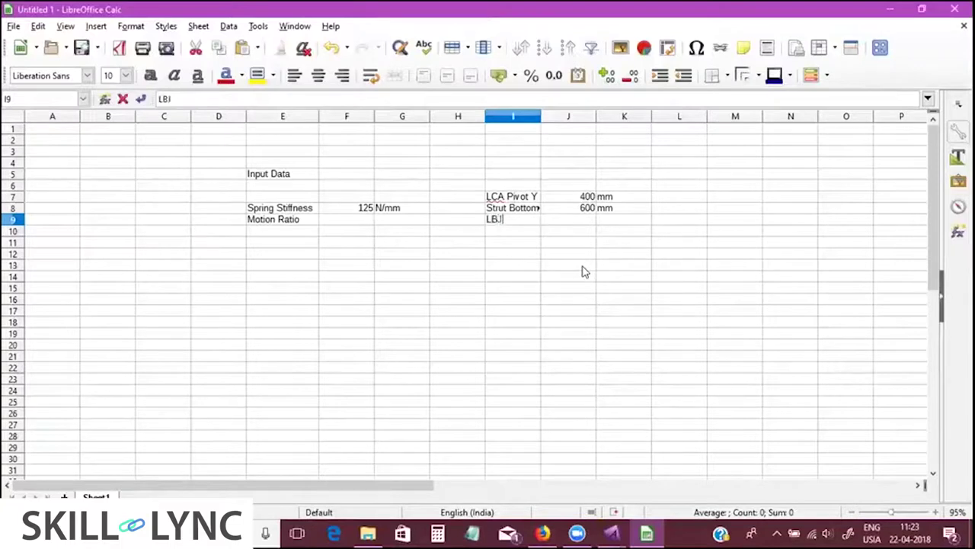
{"action": "key", "text": "Tab"}
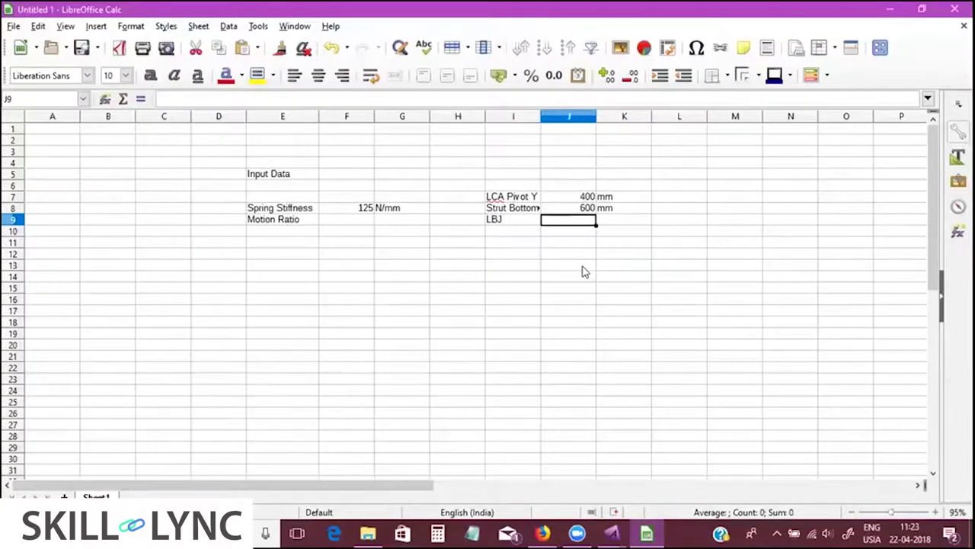
{"action": "type", "text": "750"}
{"action": "key", "text": "Tab"}
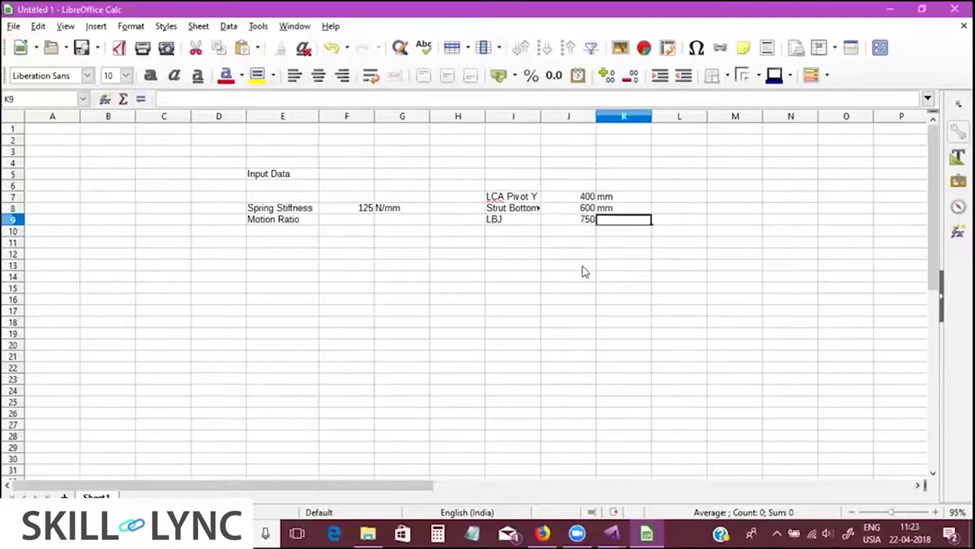
{"action": "key", "text": "Return"}
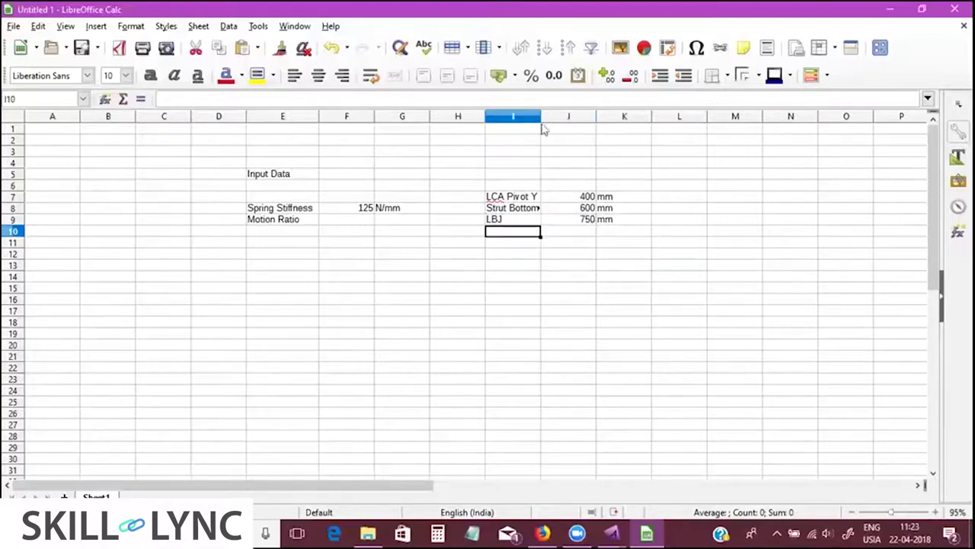
{"action": "double_click", "coordinate": [541, 115]}
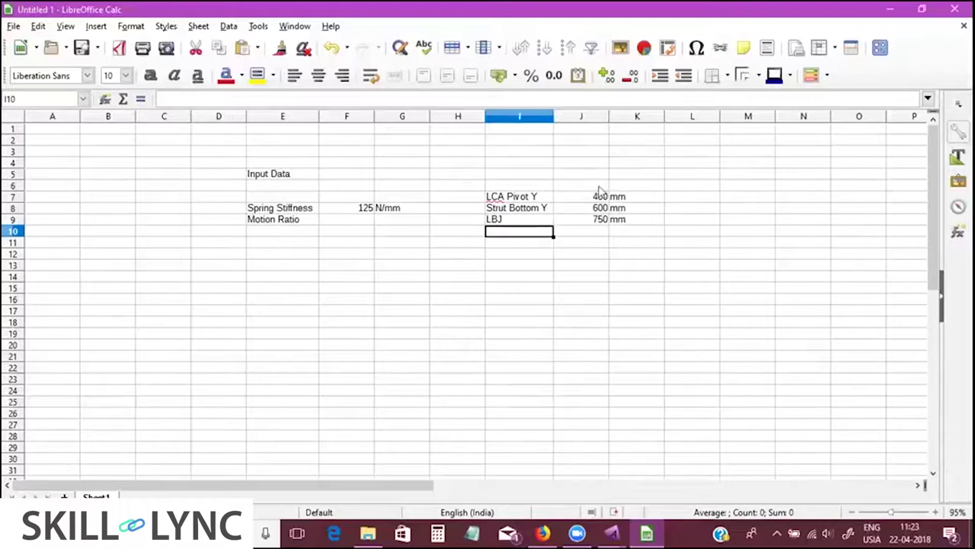
{"action": "left_click", "coordinate": [590, 118]}
{"action": "left_click", "coordinate": [318, 74]}
{"action": "left_click", "coordinate": [587, 267]}
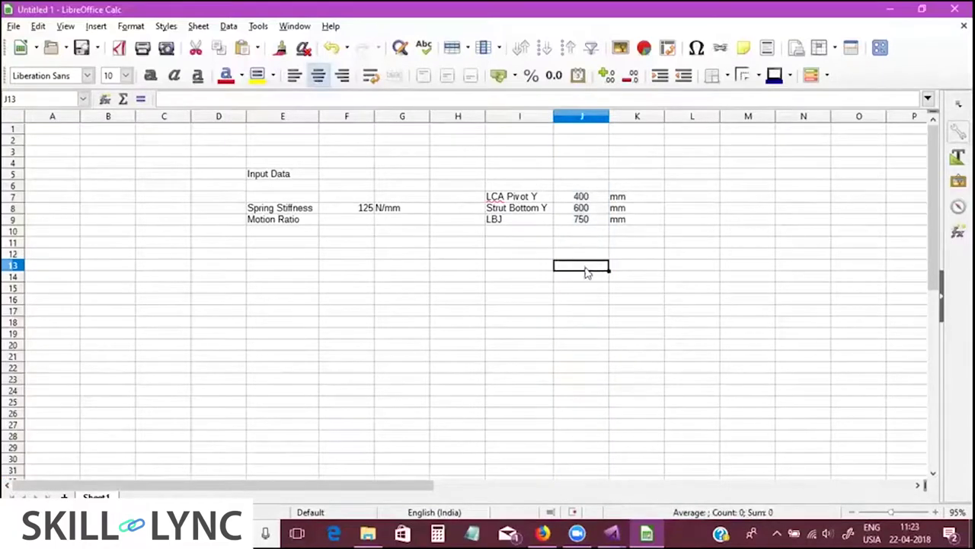
- Start the J11 formula with the numerator (J8-J7)
{"action": "left_click", "coordinate": [581, 242]}
{"action": "type", "text": "=("}
{"action": "key", "text": "Up"}
{"action": "key", "text": "Up"}
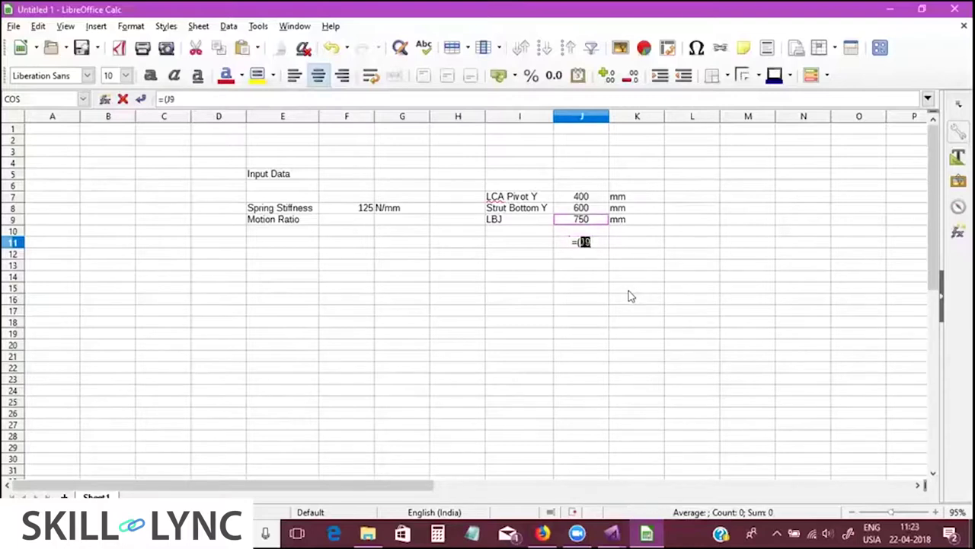
{"action": "type", "text": "-"}
{"action": "left_click", "coordinate": [586, 198]}
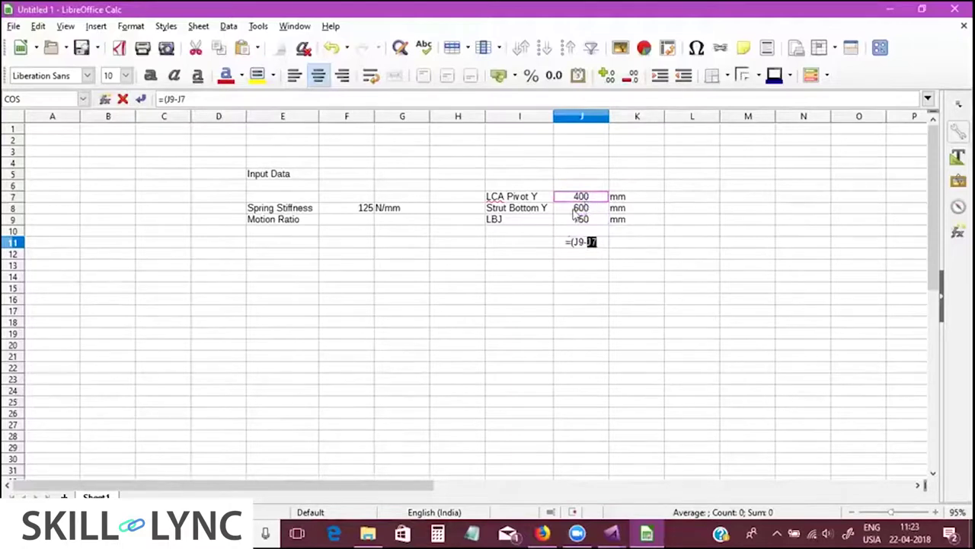
{"action": "key", "text": "BackSpace"}
{"action": "key", "text": "BackSpace"}
{"action": "key", "text": "BackSpace"}
{"action": "key", "text": "BackSpace"}
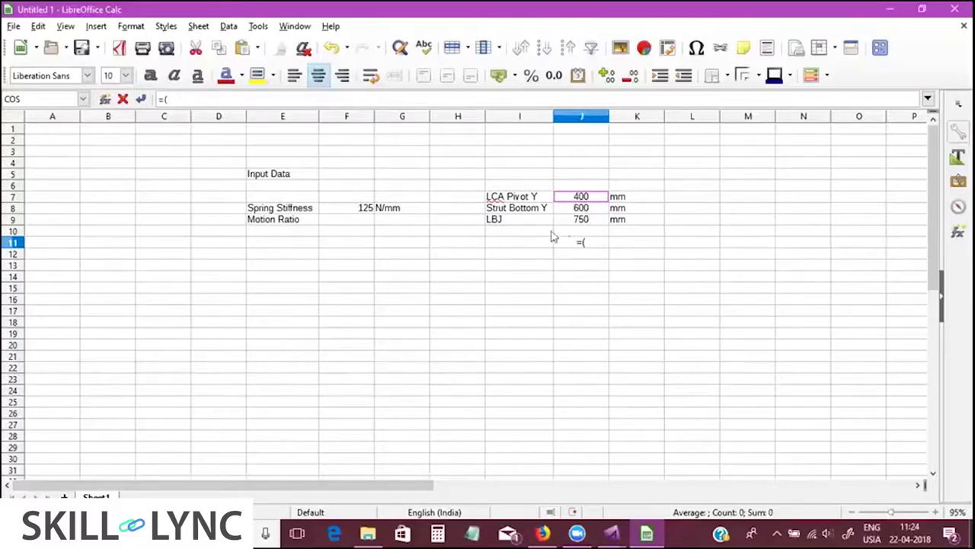
{"action": "left_click", "coordinate": [579, 208]}
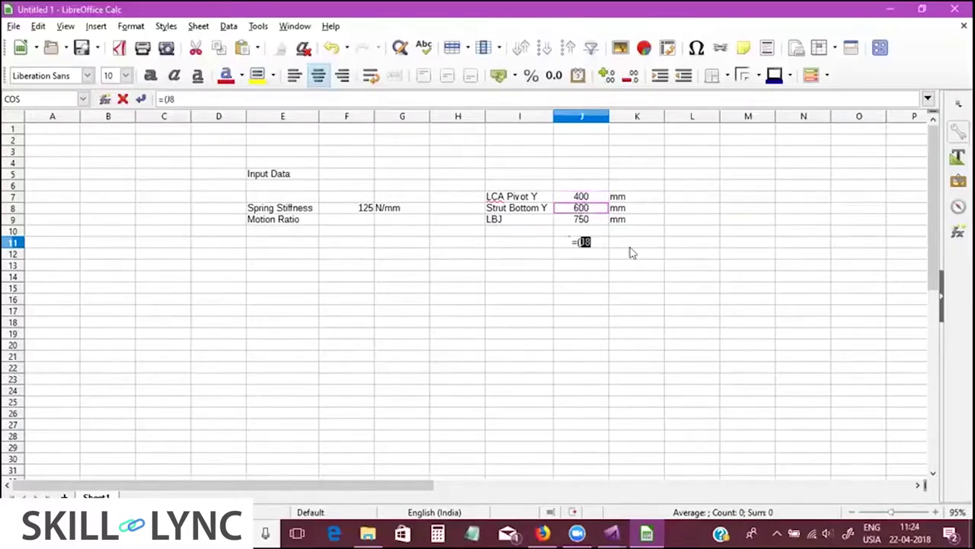
{"action": "type", "text": "-"}
{"action": "left_click", "coordinate": [581, 186]}
{"action": "left_click", "coordinate": [579, 201]}
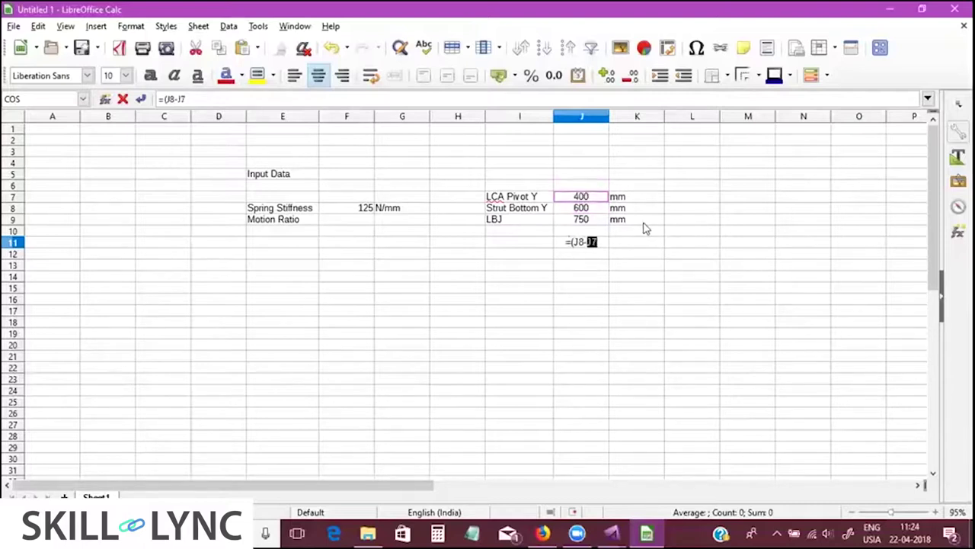
- Complete J11 as =(J8-J7)/(J9-J7), giving a motion ratio of 0.571428571
{"action": "type", "text": ")/("}
{"action": "left_click", "coordinate": [574, 220]}
{"action": "type", "text": "-"}
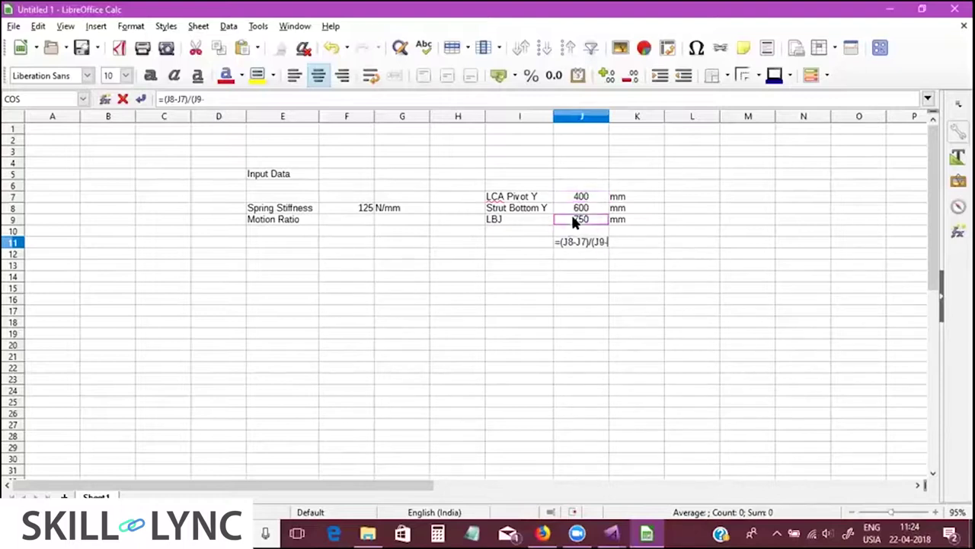
{"action": "left_click", "coordinate": [579, 196]}
{"action": "type", "text": ")"}
{"action": "key", "text": "Return"}
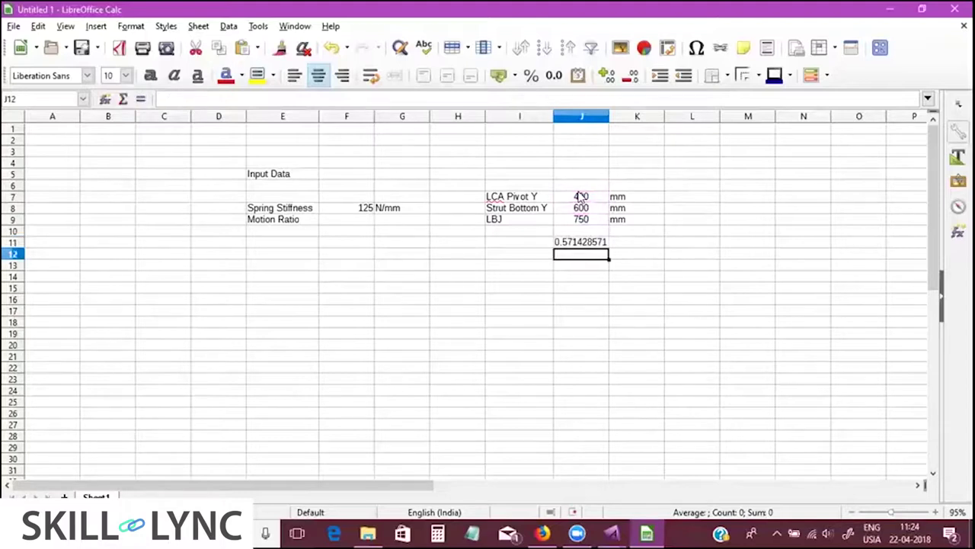
{"action": "left_click", "coordinate": [580, 242]}
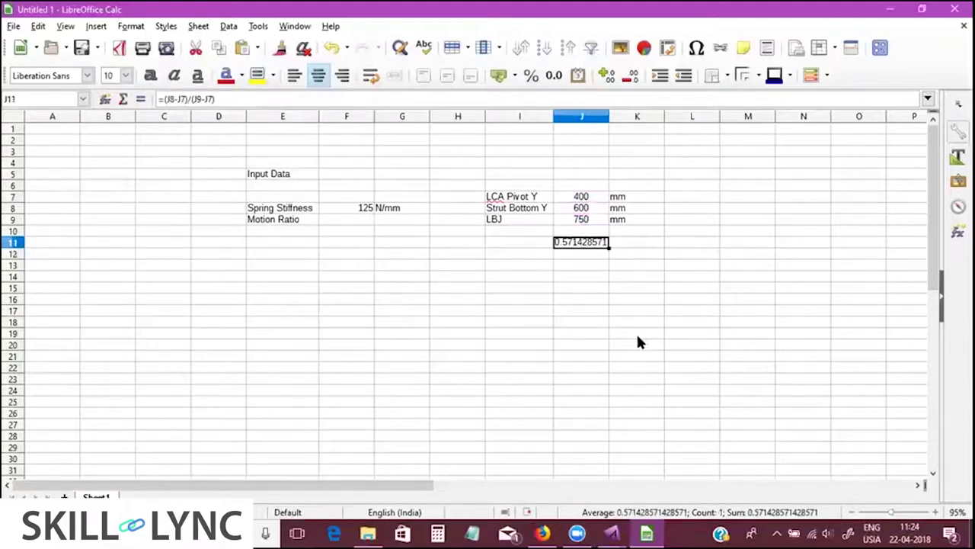
- Link the Motion Ratio cell F9 to the result in J11
{"action": "left_click", "coordinate": [339, 220]}
{"action": "type", "text": "="}
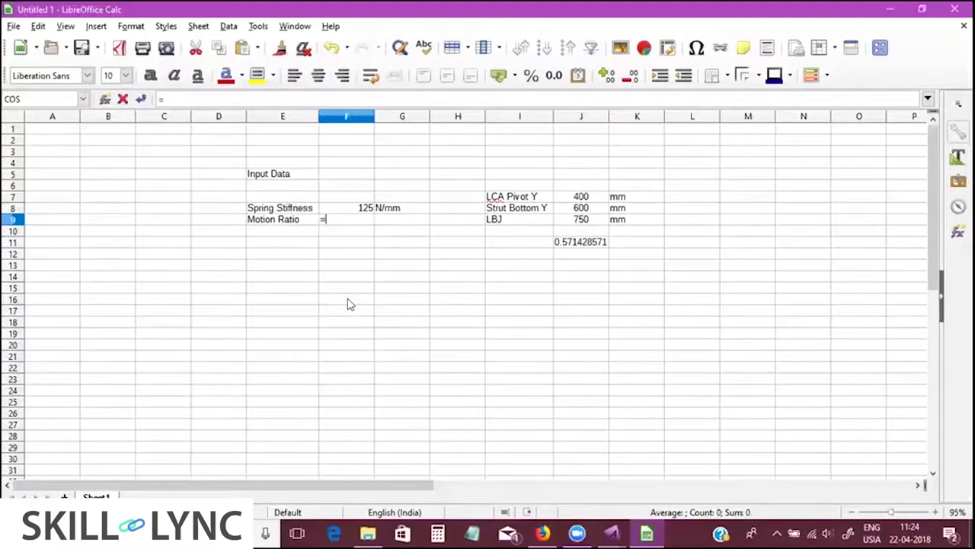
{"action": "left_click", "coordinate": [565, 242]}
{"action": "key", "text": "Return"}
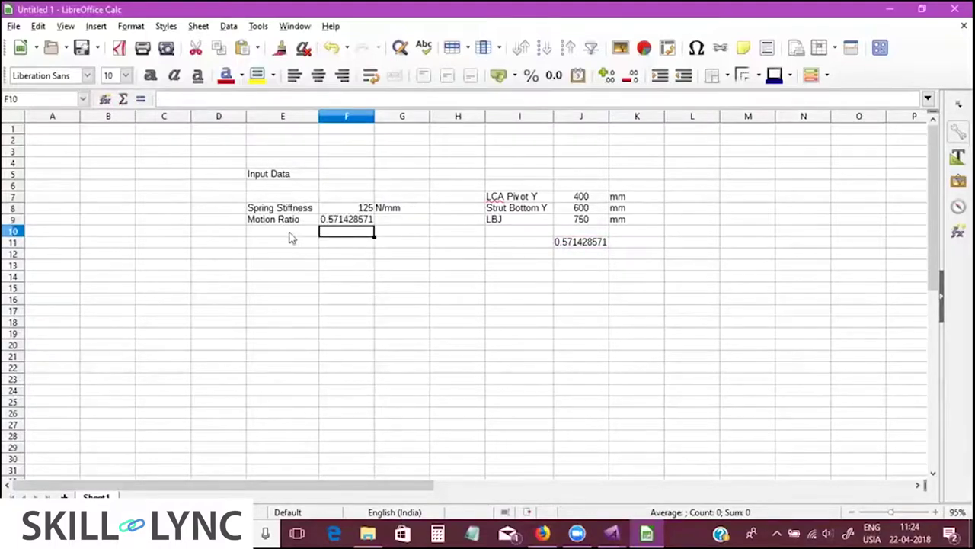
- Add a Wheel Rate label in E10 with the formula =F8*F9*F9 in F10
{"action": "key", "text": "Left"}
{"action": "type", "text": "Wheel Rate"}
{"action": "key", "text": "Tab"}
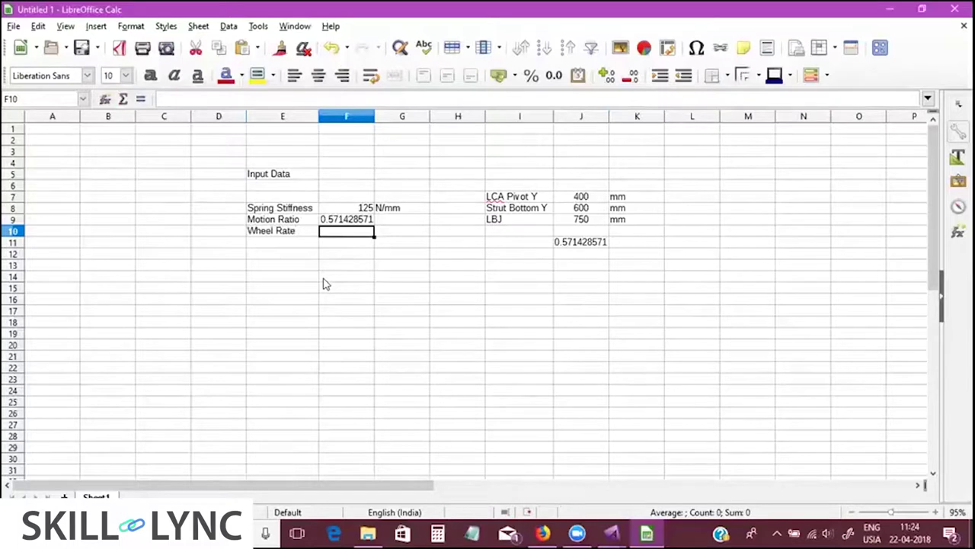
{"action": "type", "text": "="}
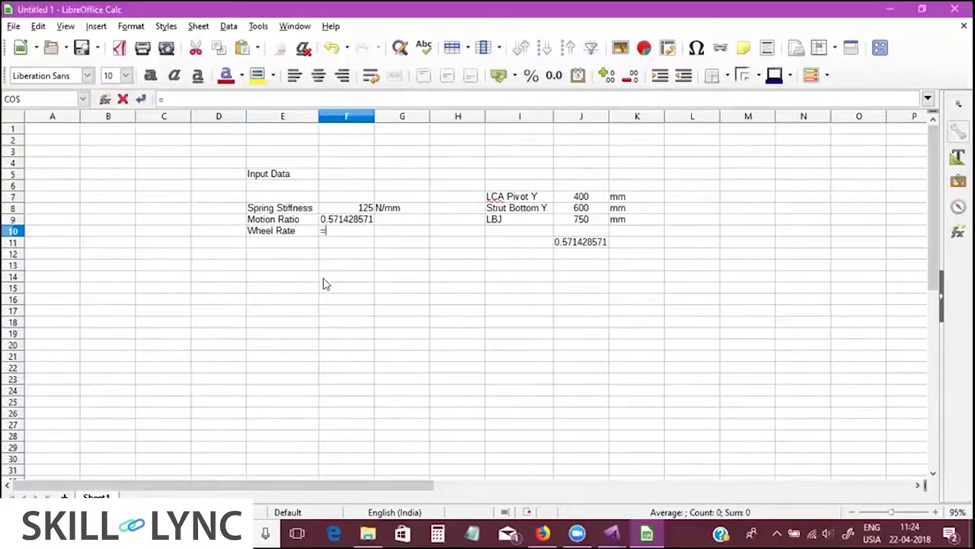
{"action": "key", "text": "Up"}
{"action": "key", "text": "Up"}
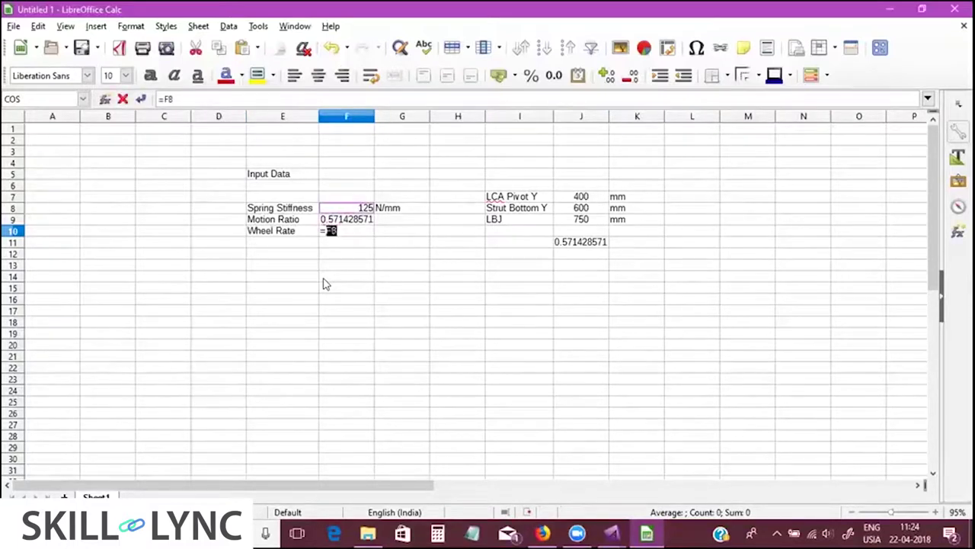
{"action": "type", "text": "*"}
{"action": "key", "text": "Up"}
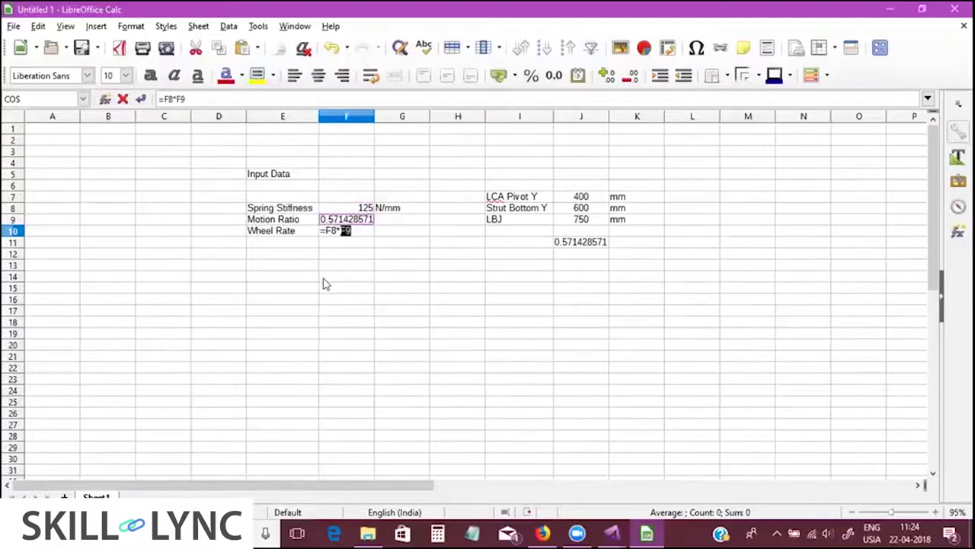
{"action": "type", "text": "*"}
{"action": "key", "text": "Up"}
{"action": "key", "text": "Return"}
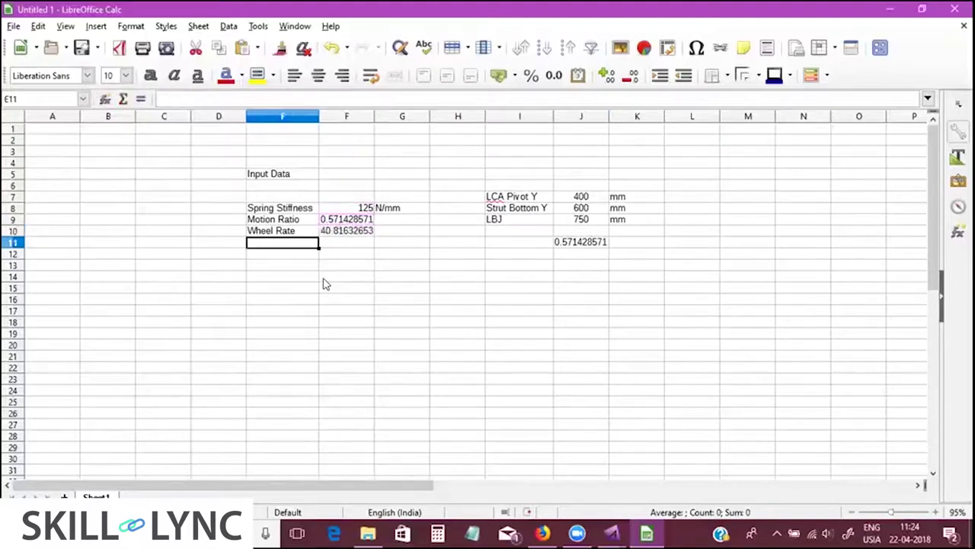
- Enter the unit N/mm in G10 beside the wheel rate
{"action": "key", "text": "Up"}
{"action": "key", "text": "Right"}
{"action": "key", "text": "Right"}
{"action": "type", "text": "N/mm"}
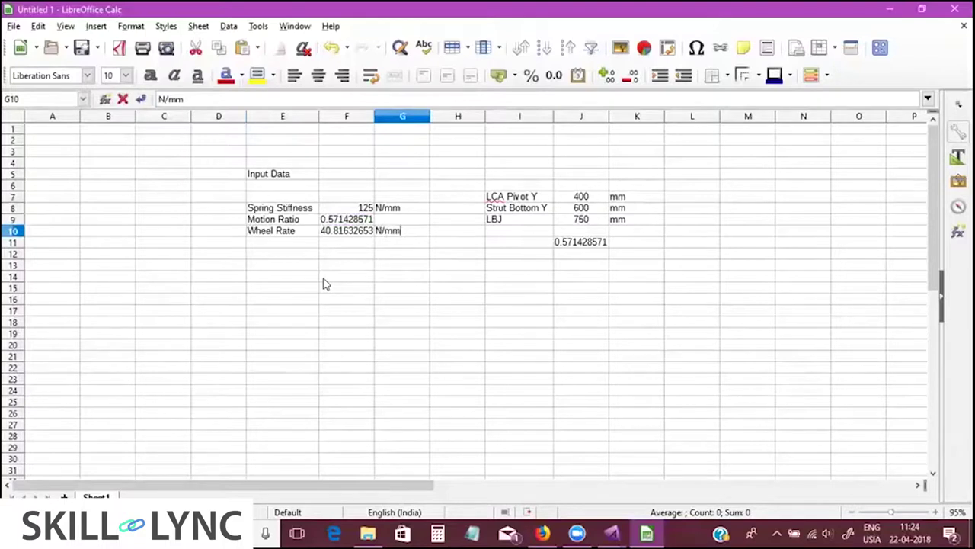
{"action": "key", "text": "Return"}
- Centre-align column F, check the F10 formula, and switch back to Adams Car
{"action": "left_click", "coordinate": [352, 116]}
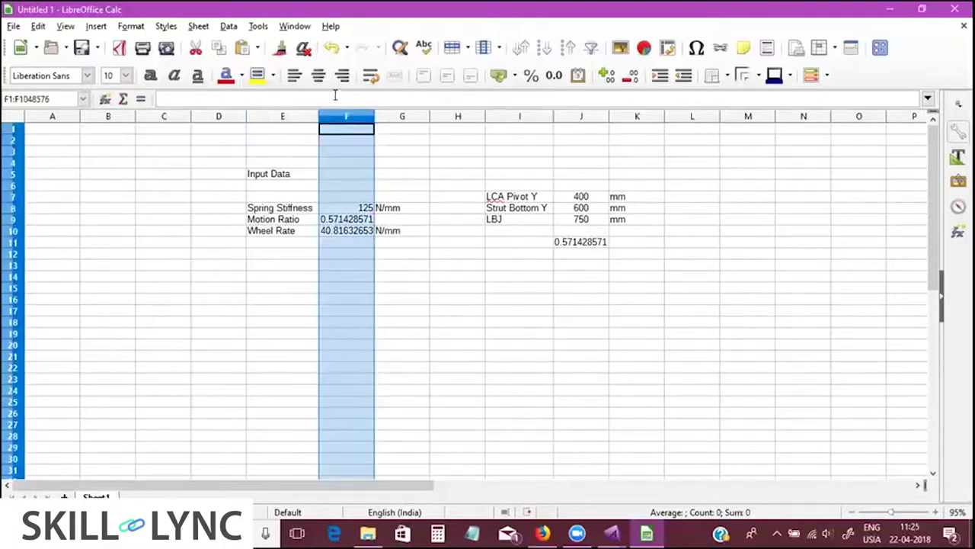
{"action": "left_click", "coordinate": [318, 74]}
{"action": "left_click", "coordinate": [360, 324]}
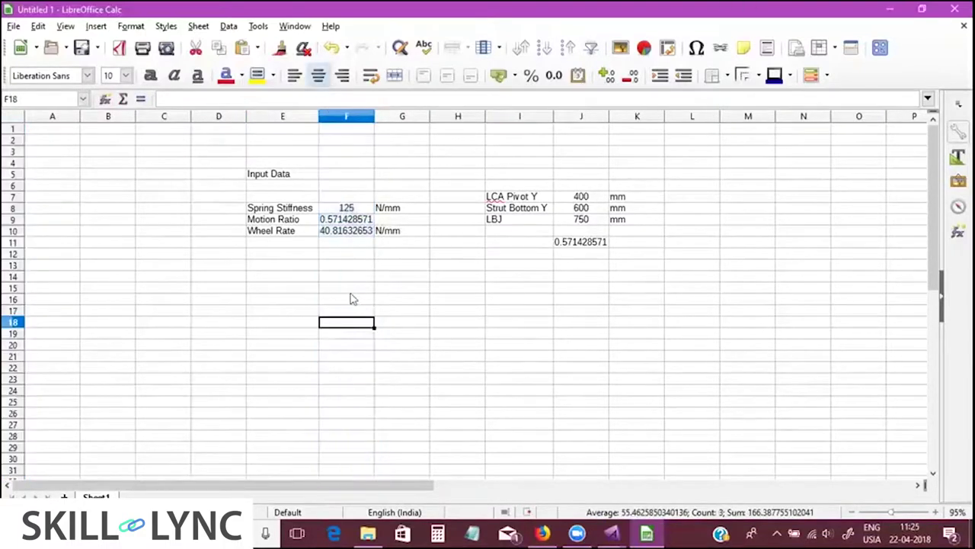
{"action": "left_click", "coordinate": [345, 232]}
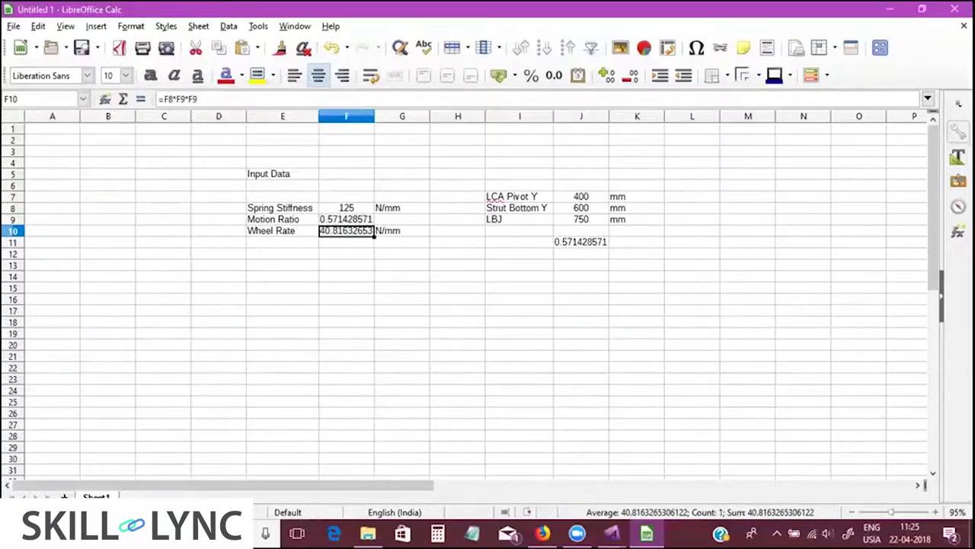
{"action": "left_click", "coordinate": [616, 528]}
{"action": "left_click", "coordinate": [538, 466]}
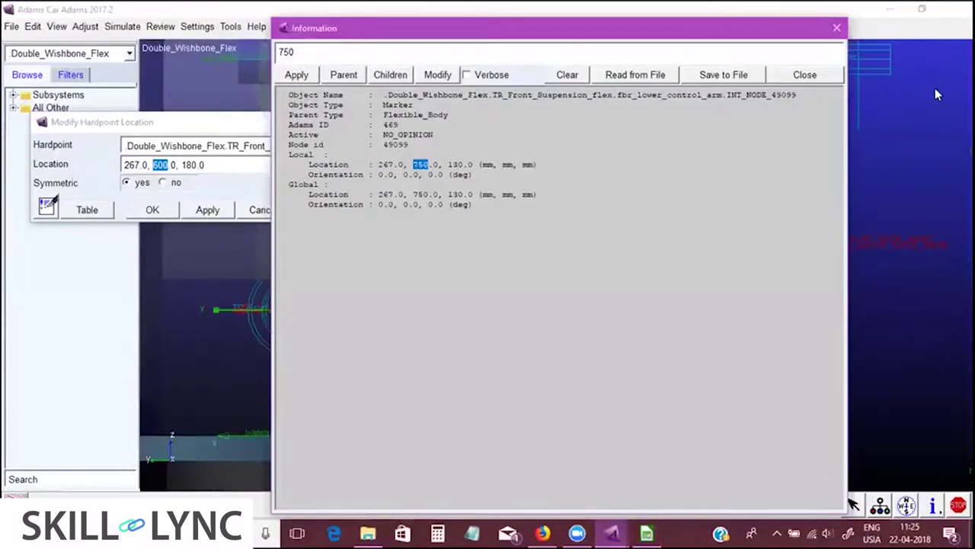
- Zoom out and open the front lower control arm bushing for modification
{"action": "left_click", "coordinate": [516, 316]}
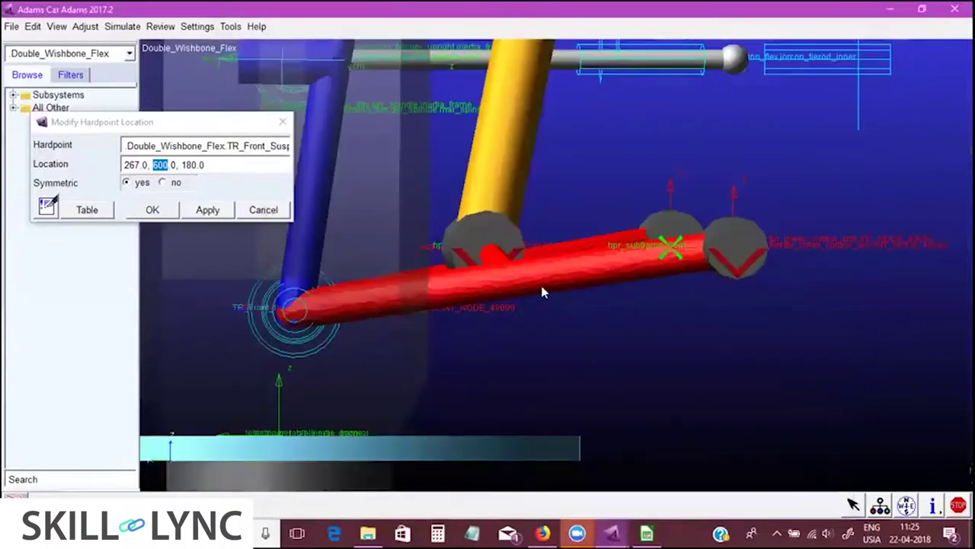
{"action": "left_click_drag", "start_coordinate": [519, 228], "coordinate": [614, 316]}
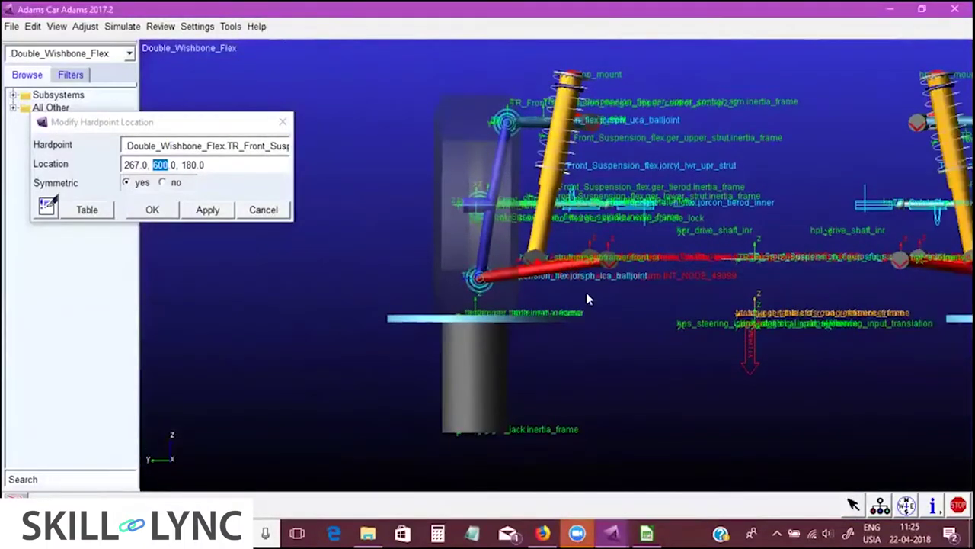
{"action": "right_click", "coordinate": [606, 259]}
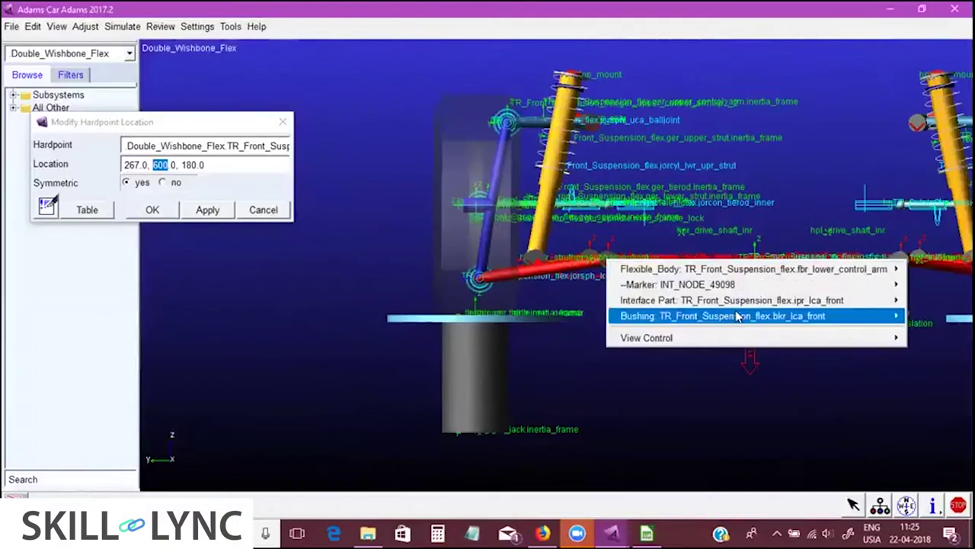
{"action": "mouse_move", "coordinate": [736, 315]}
{"action": "left_click", "coordinate": [562, 331]}
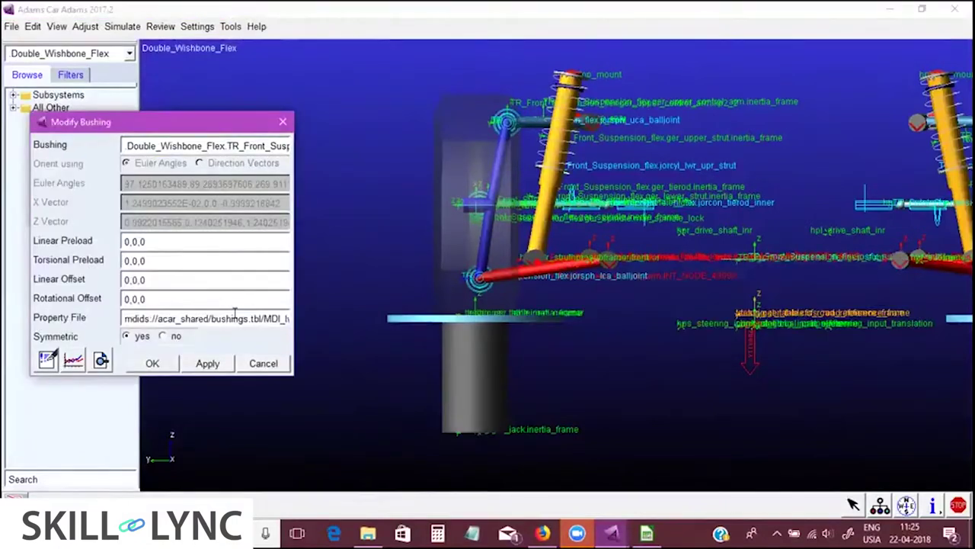
- Pick lower_control_arm_bush.tbu from the private bushings.tbl as the property file and apply
{"action": "right_click", "coordinate": [235, 314]}
{"action": "mouse_move", "coordinate": [264, 323]}
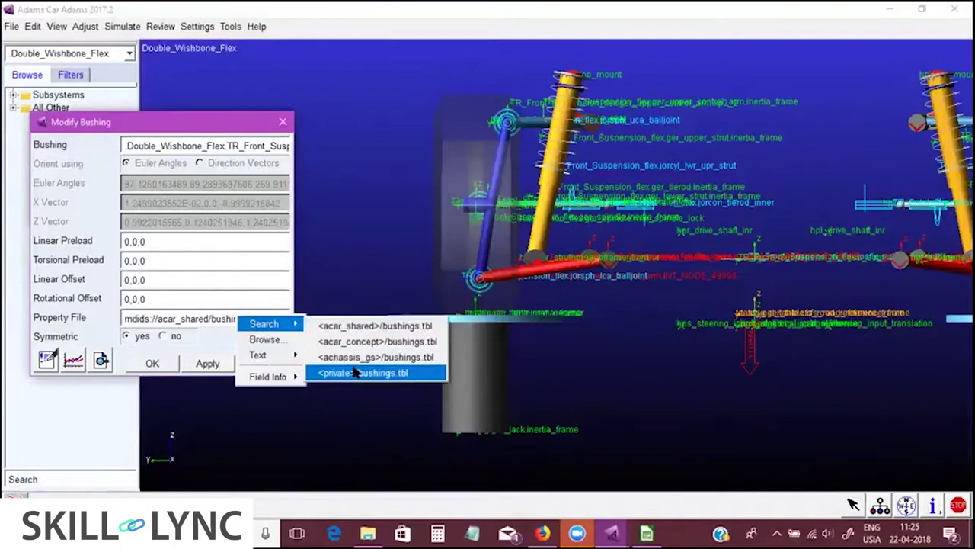
{"action": "left_click", "coordinate": [354, 371]}
{"action": "double_click", "coordinate": [169, 118]}
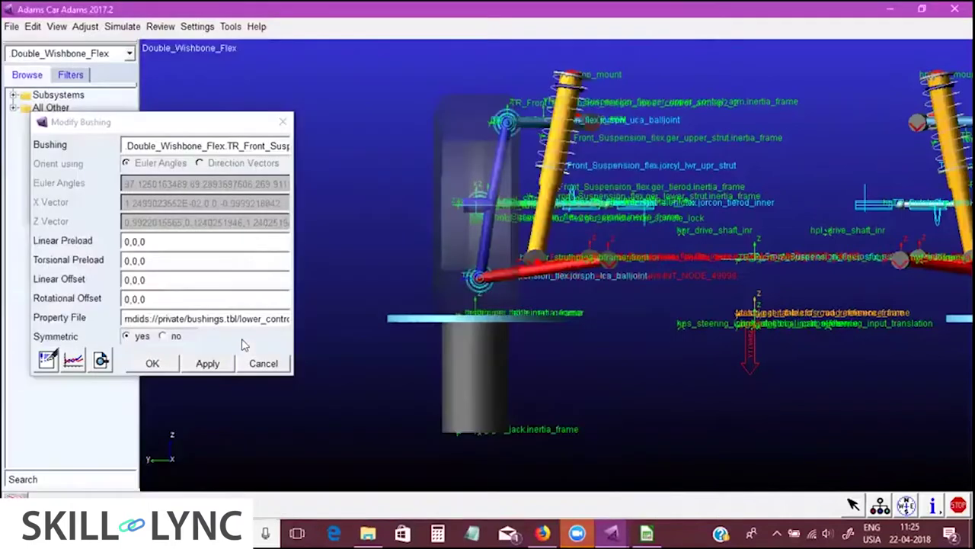
{"action": "triple_click", "coordinate": [234, 319]}
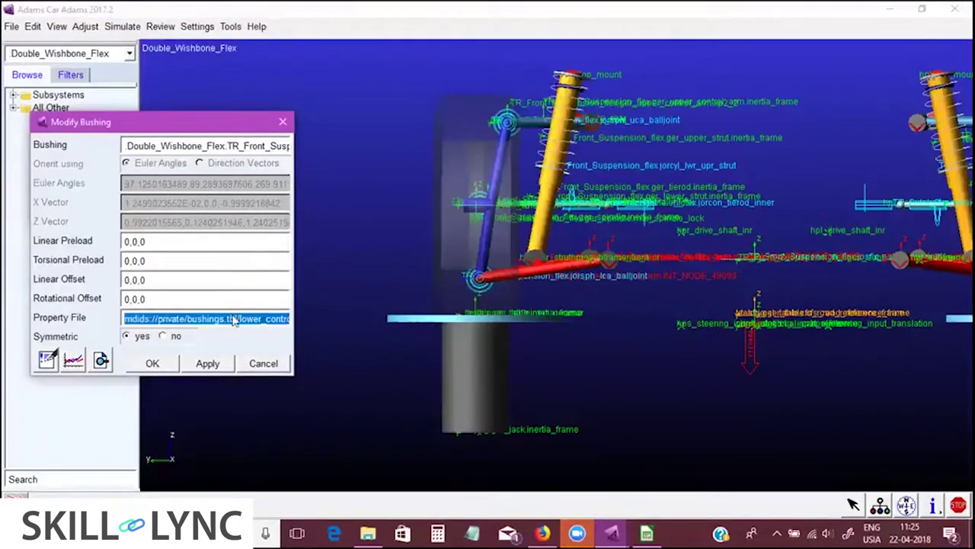
{"action": "left_click", "coordinate": [171, 363]}
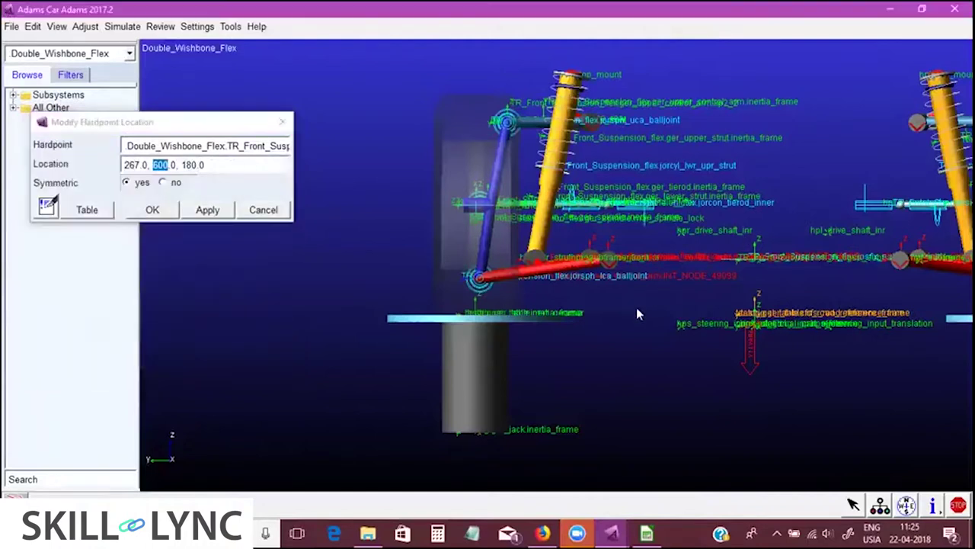
- Check the rear lower arm bushing's property file and accept its settings
{"action": "middle_click_drag", "start_coordinate": [620, 312], "coordinate": [597, 235]}
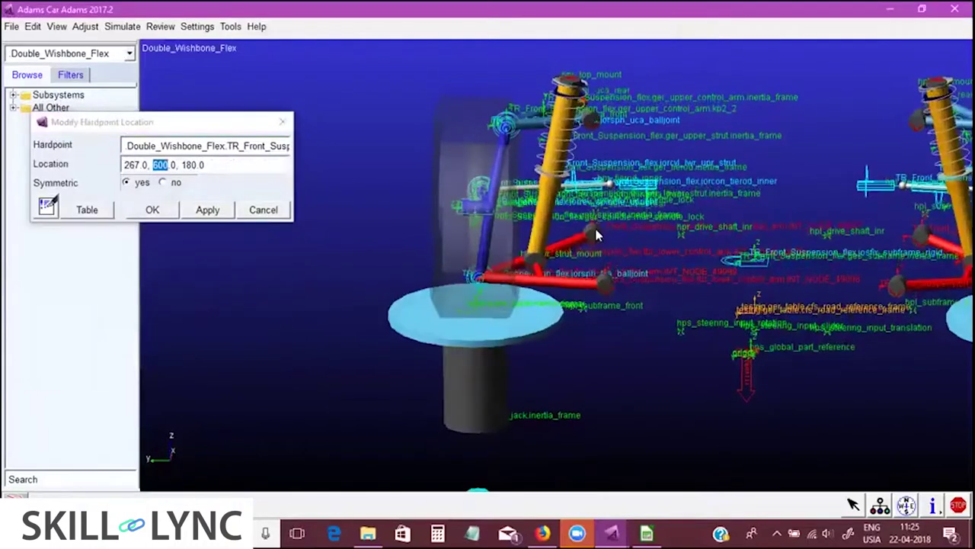
{"action": "right_click", "coordinate": [597, 236]}
{"action": "mouse_move", "coordinate": [836, 288]}
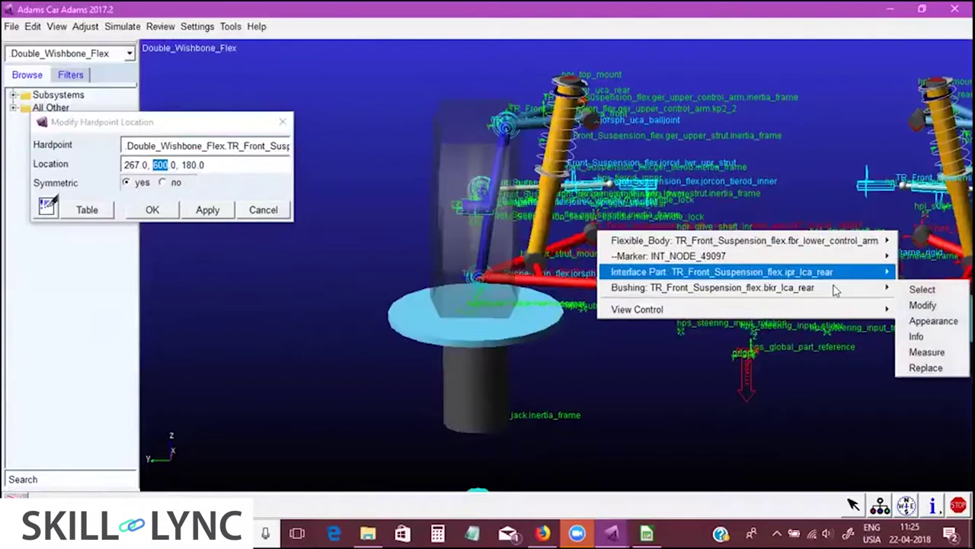
{"action": "left_click", "coordinate": [921, 306]}
{"action": "left_click", "coordinate": [148, 321]}
{"action": "left_click", "coordinate": [147, 320]}
{"action": "left_click", "coordinate": [152, 362]}
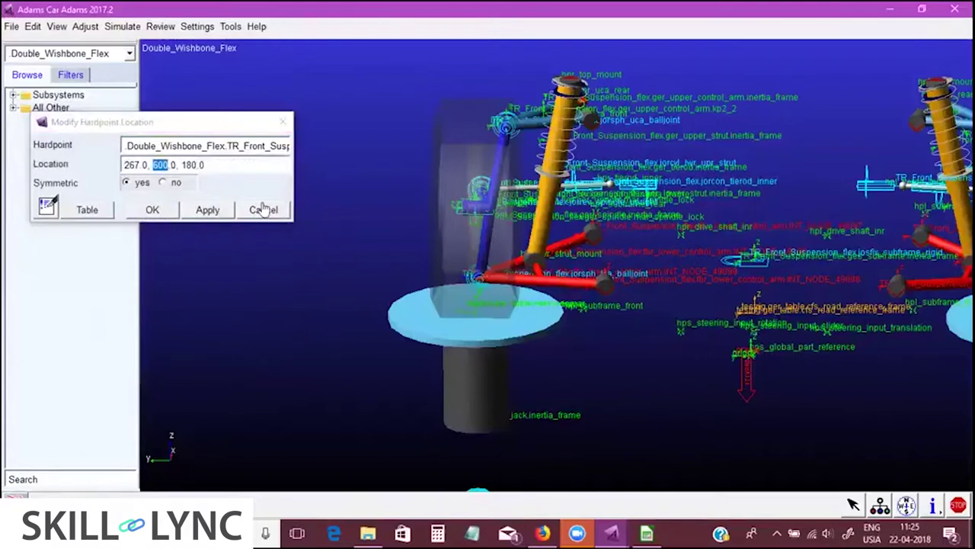
- Cancel the hardpoint location dialog and zoom and pan to show both wheels
{"action": "left_click", "coordinate": [262, 210]}
{"action": "key", "text": "z"}
{"action": "left_click_drag", "start_coordinate": [287, 196], "coordinate": [644, 224]}
{"action": "key", "text": "t"}
{"action": "left_click_drag", "start_coordinate": [472, 227], "coordinate": [212, 163]}
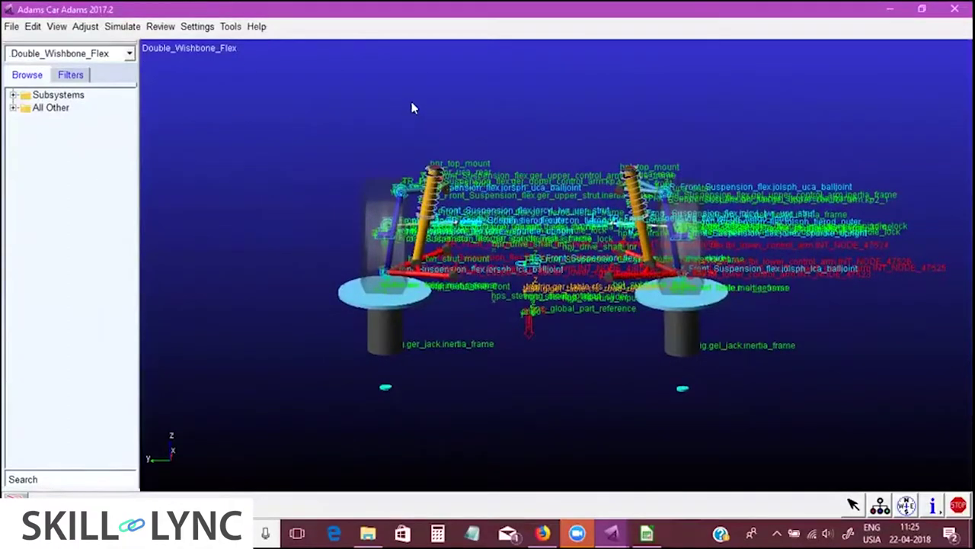
- Choose Parallel Wheel Travel from the Simulate suspension analysis menu
{"action": "left_click", "coordinate": [123, 26]}
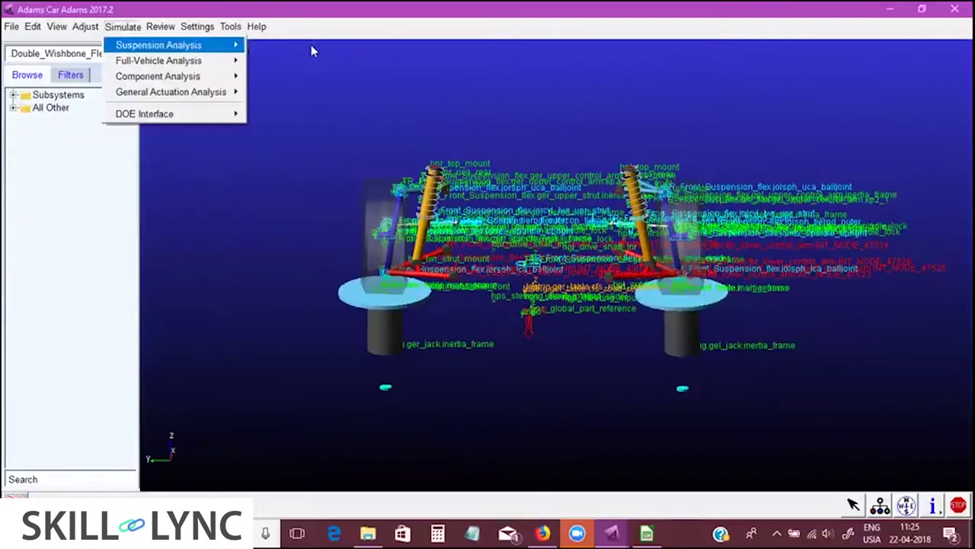
{"action": "mouse_move", "coordinate": [221, 45]}
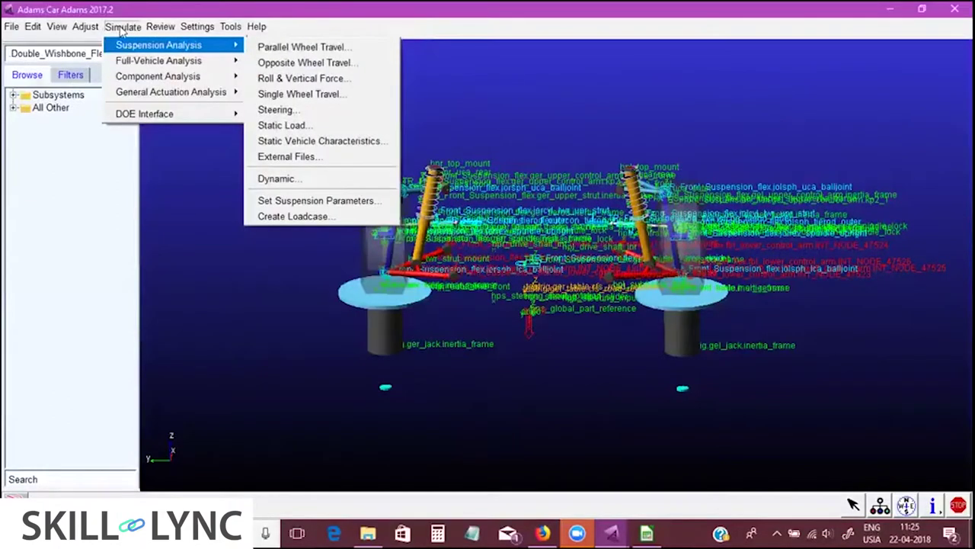
{"action": "left_click", "coordinate": [208, 201]}
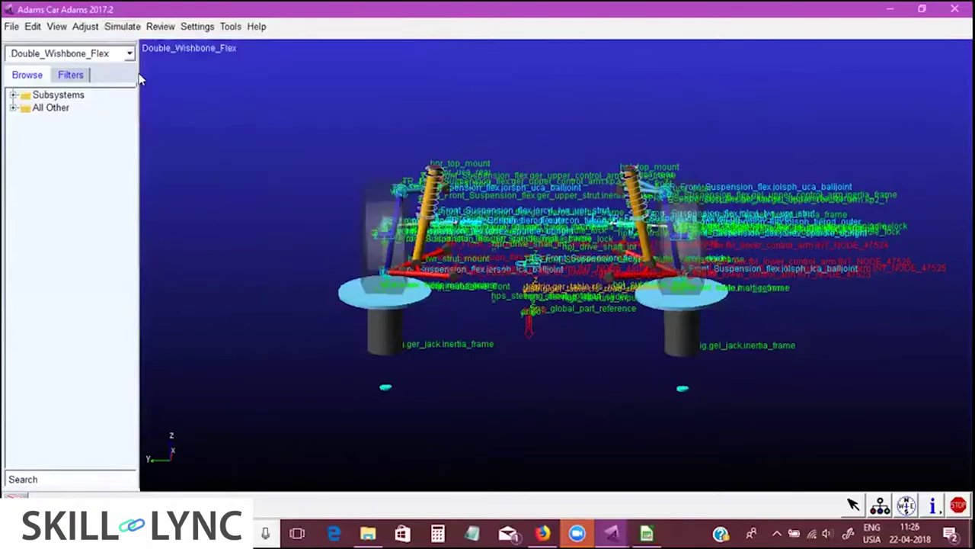
{"action": "left_click", "coordinate": [136, 28]}
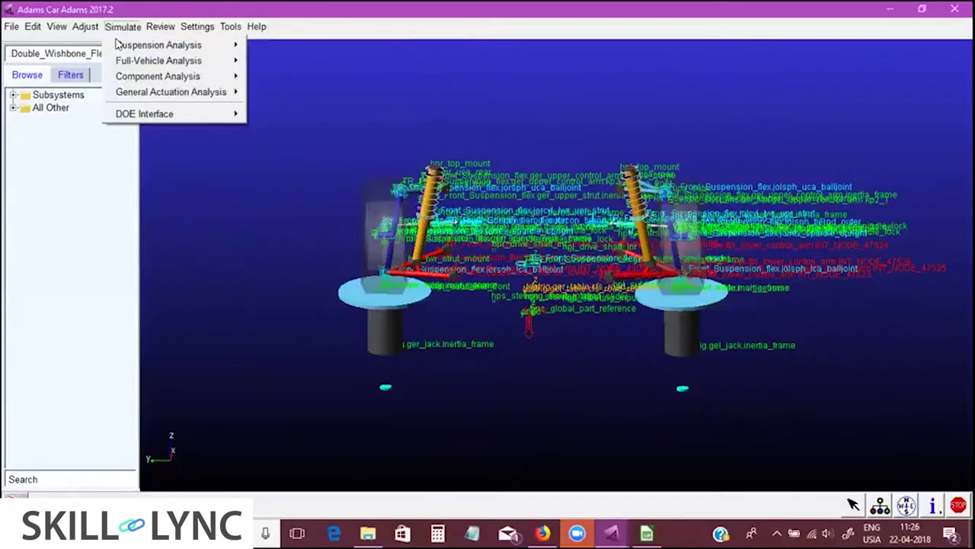
{"action": "mouse_move", "coordinate": [118, 45]}
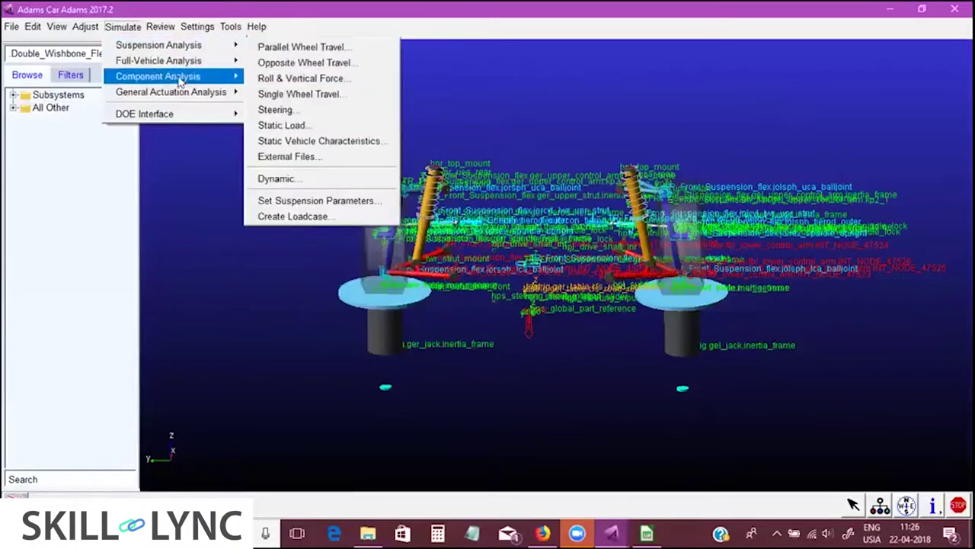
{"action": "mouse_move", "coordinate": [186, 49]}
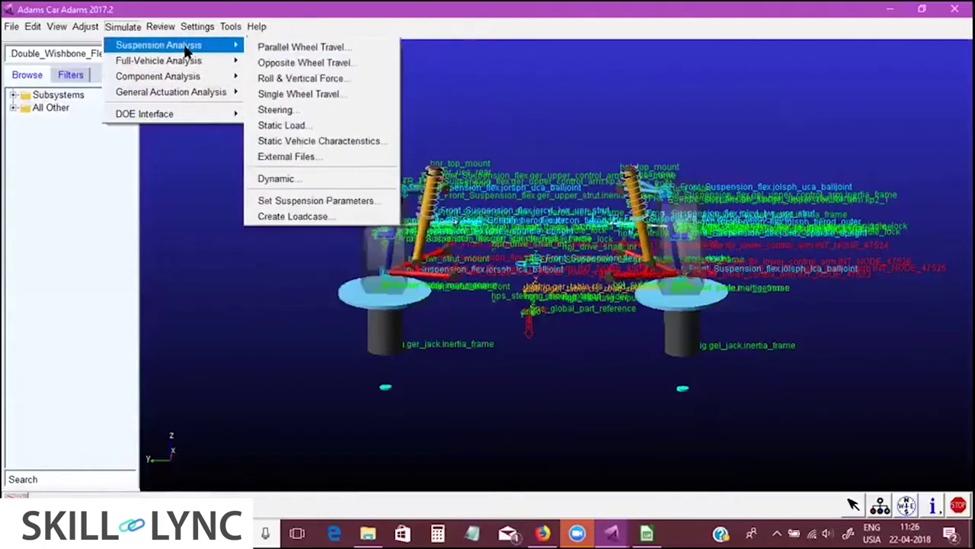
{"action": "left_click", "coordinate": [301, 47]}
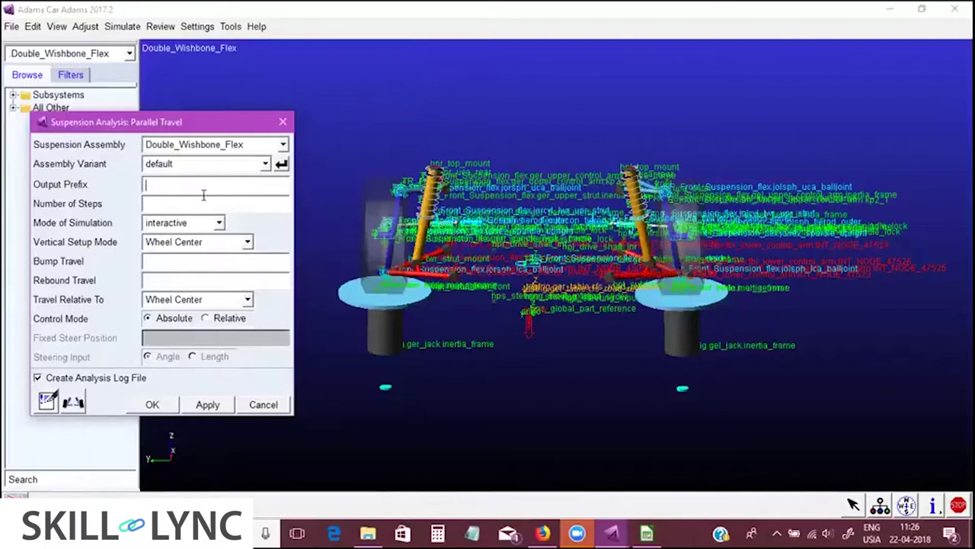
- Run Wheel_Rate with 30 steps, bump 15 and rebound -15, then close the log
{"action": "type", "text": "Wheel"}
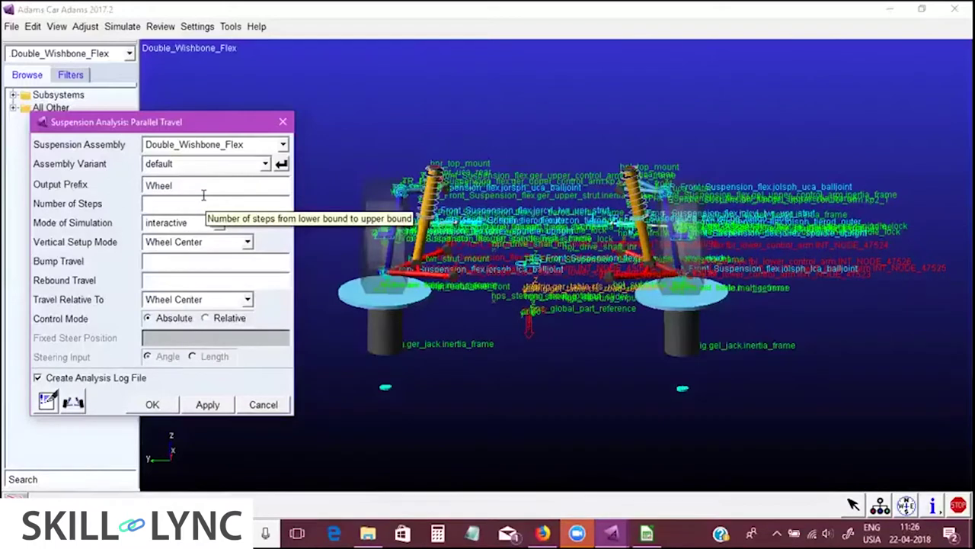
{"action": "type", "text": "_Rate"}
{"action": "left_click", "coordinate": [203, 199]}
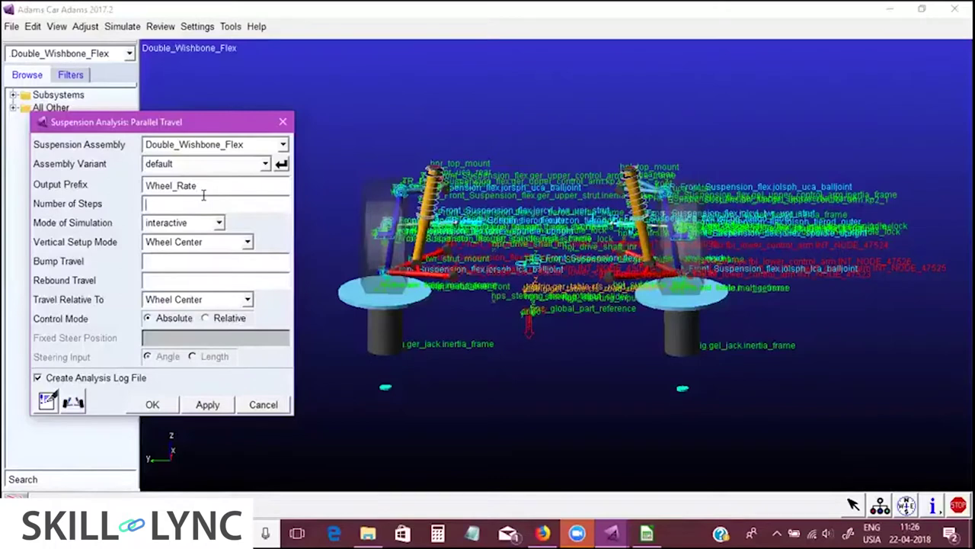
{"action": "type", "text": "30"}
{"action": "key", "text": "Tab"}
{"action": "key", "text": "Tab"}
{"action": "key", "text": "Tab"}
{"action": "type", "text": "15"}
{"action": "type", "text": "-"}
{"action": "type", "text": "15"}
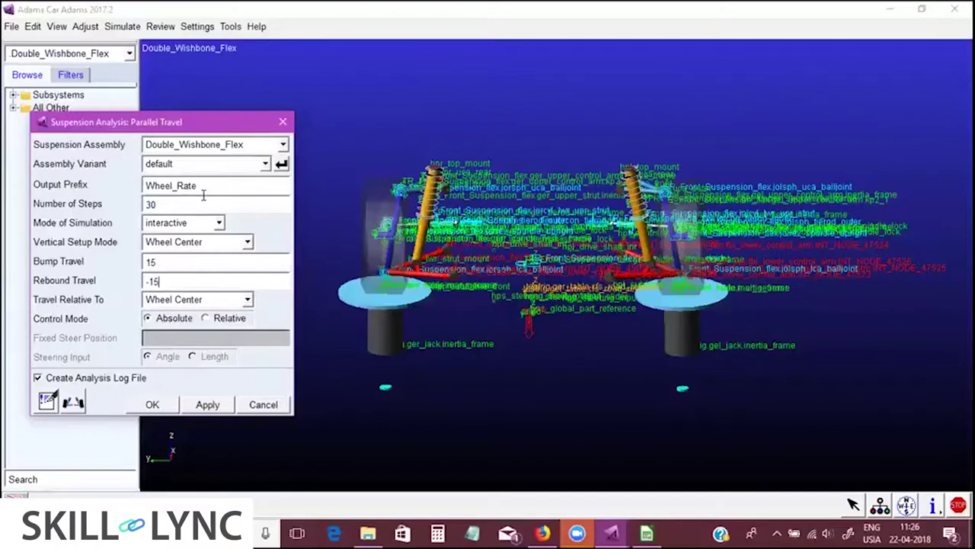
{"action": "left_click", "coordinate": [210, 403]}
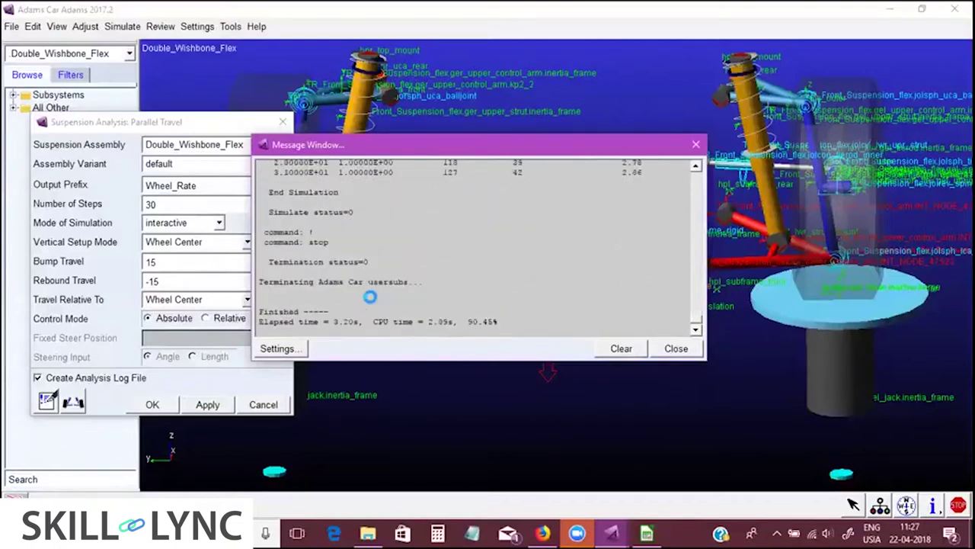
{"action": "left_click", "coordinate": [676, 350]}
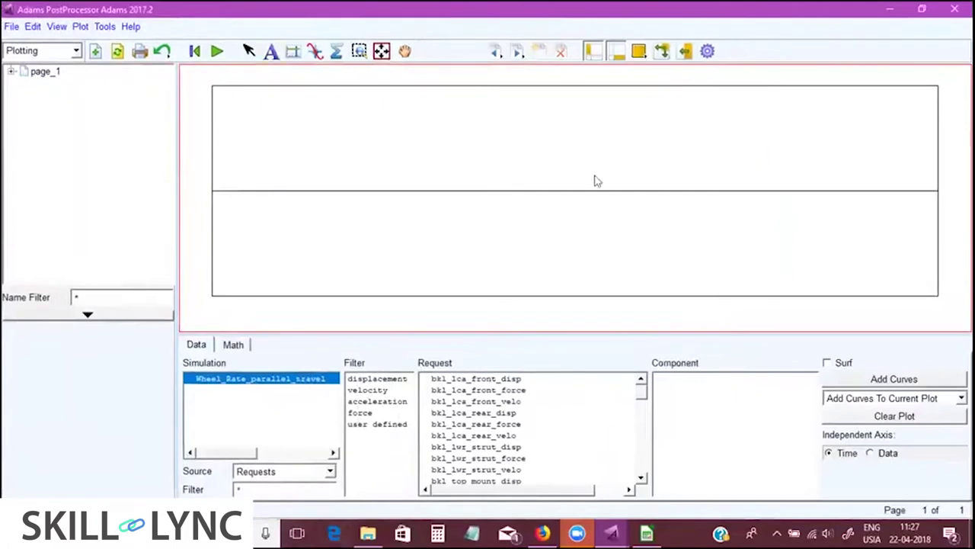
- Set the independent axis to testrig wheel_travel vertical_left
{"action": "left_click", "coordinate": [278, 483]}
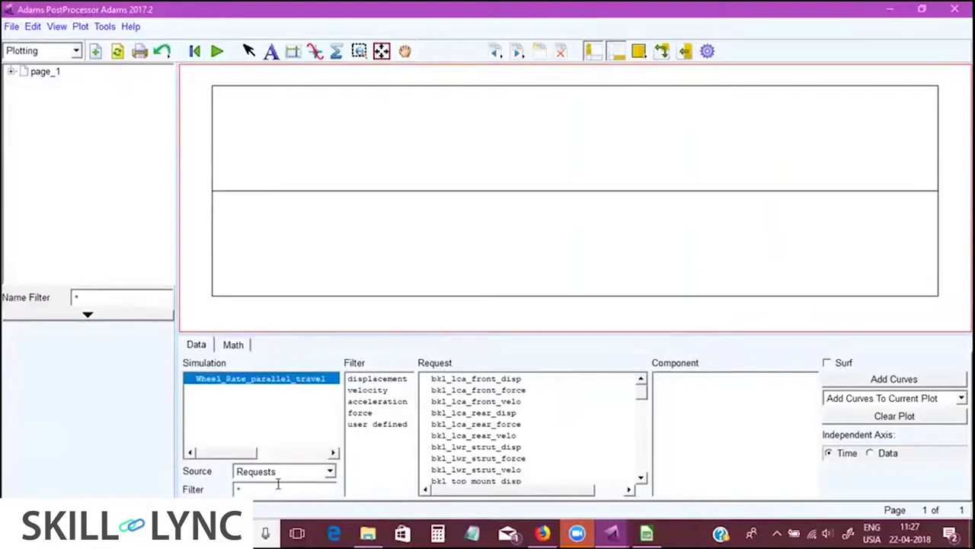
{"action": "type", "text": "trave*"}
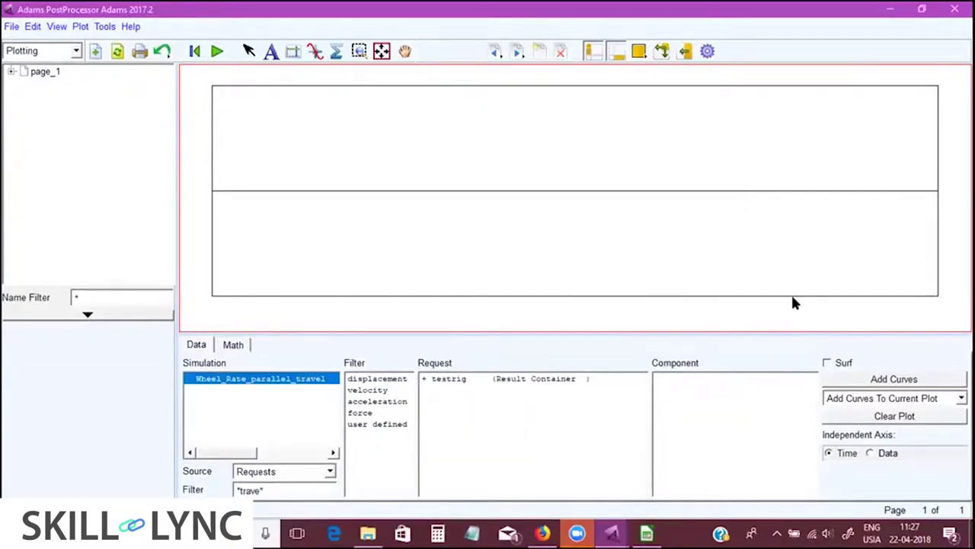
{"action": "left_click", "coordinate": [870, 452]}
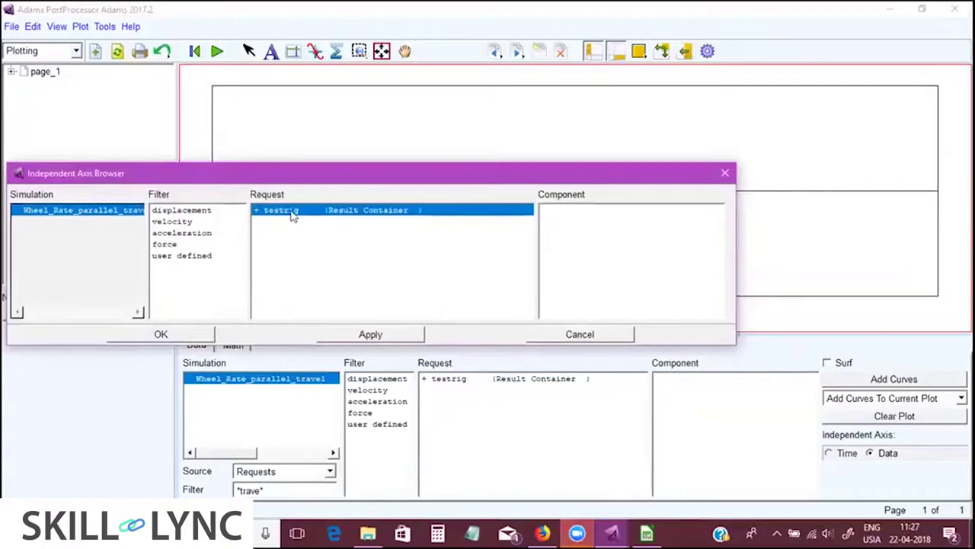
{"action": "double_click", "coordinate": [457, 212]}
{"action": "left_click", "coordinate": [585, 213]}
{"action": "left_click", "coordinate": [163, 336]}
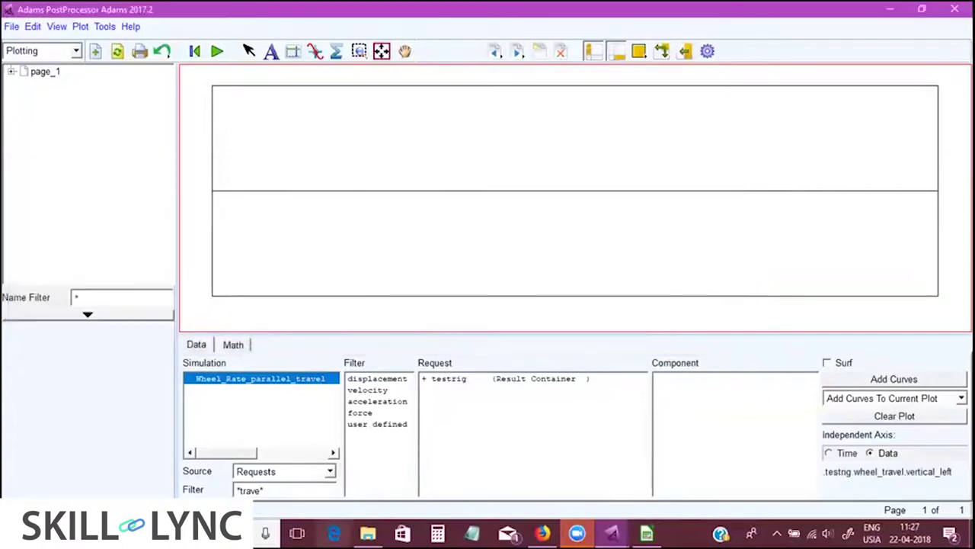
- Filter the requests with *tire*, then *wheel*, then *hub* to find the hub forces
{"action": "left_click_drag", "start_coordinate": [278, 487], "coordinate": [155, 484]}
{"action": "type", "text": "*tire*"}
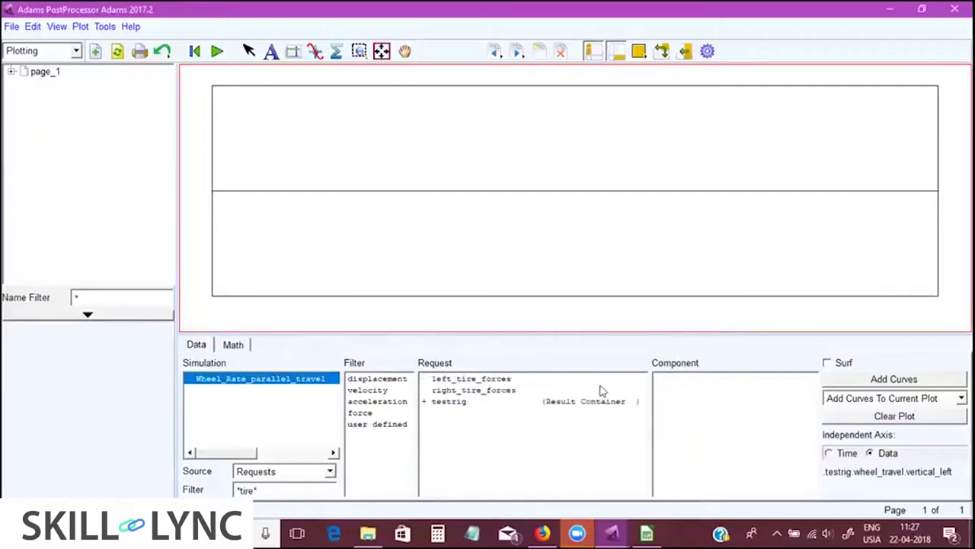
{"action": "left_click", "coordinate": [494, 390]}
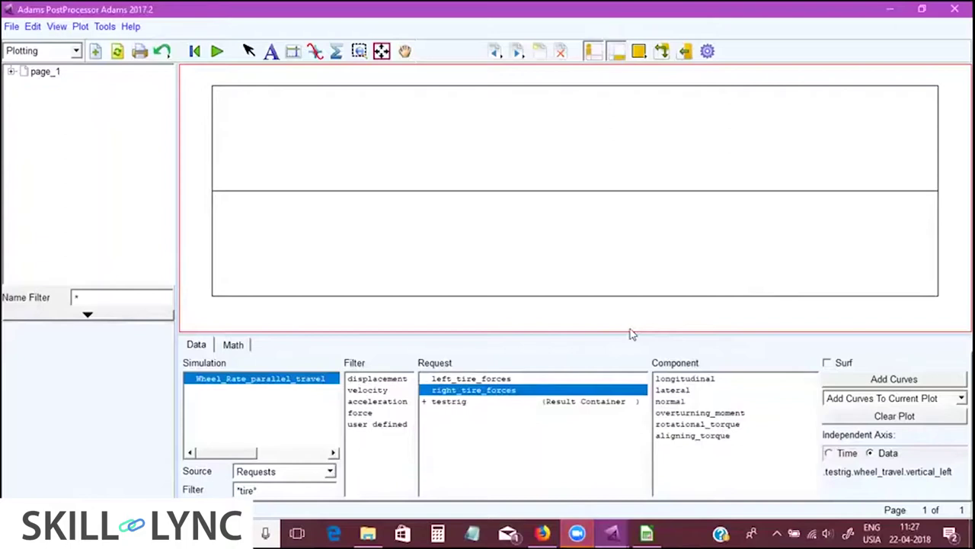
{"action": "left_click_drag", "start_coordinate": [234, 490], "coordinate": [281, 490]}
{"action": "type", "text": "*wheel*"}
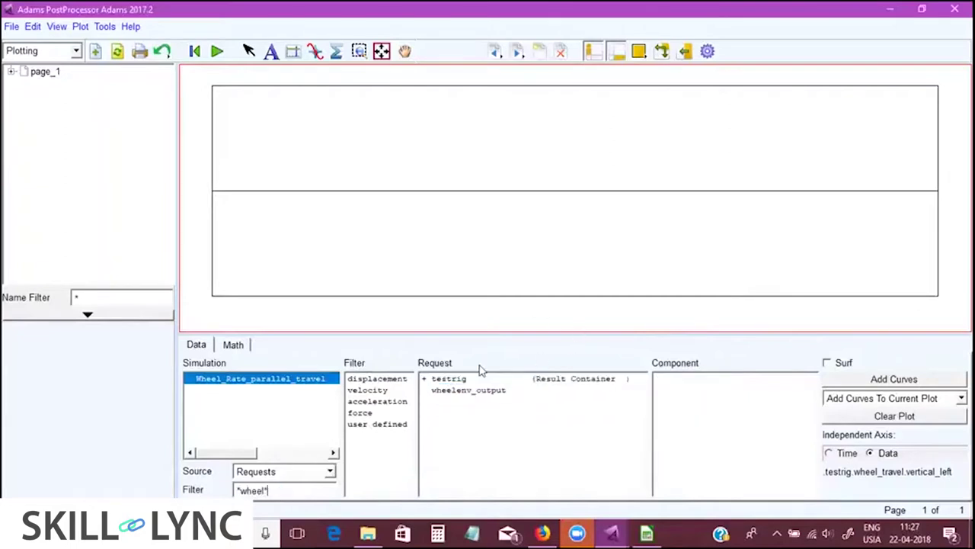
{"action": "double_click", "coordinate": [467, 382]}
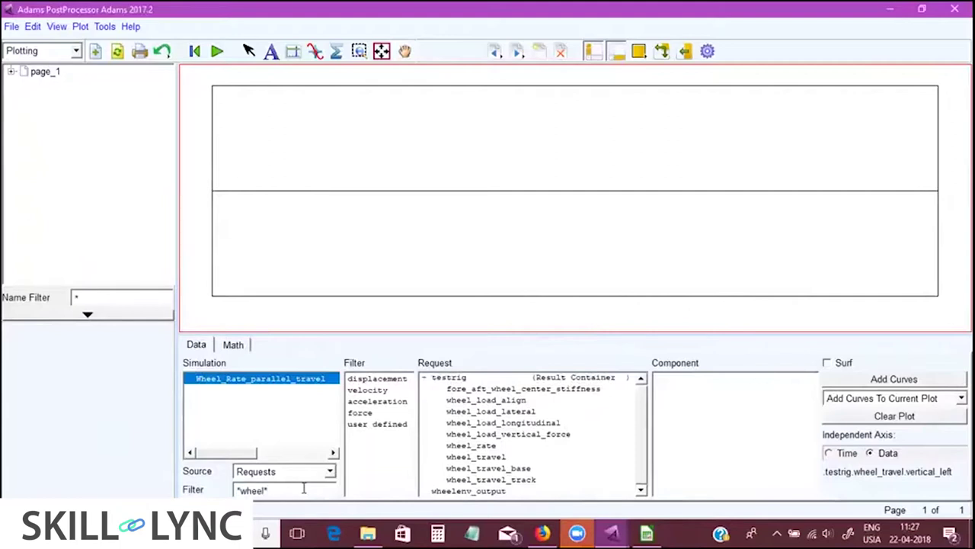
{"action": "key", "text": "BackSpace"}
{"action": "key", "text": "BackSpace"}
{"action": "key", "text": "BackSpace"}
{"action": "key", "text": "BackSpace"}
{"action": "key", "text": "BackSpace"}
{"action": "key", "text": "BackSpace"}
{"action": "type", "text": "hub*"}
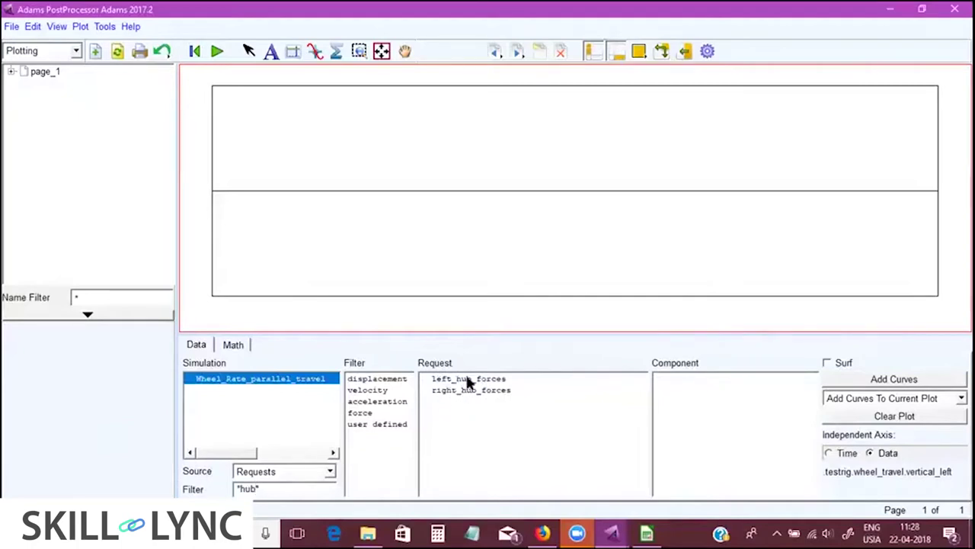
- Add the left_hub_forces normal curve to the plot and hide the browser
{"action": "left_click", "coordinate": [468, 380]}
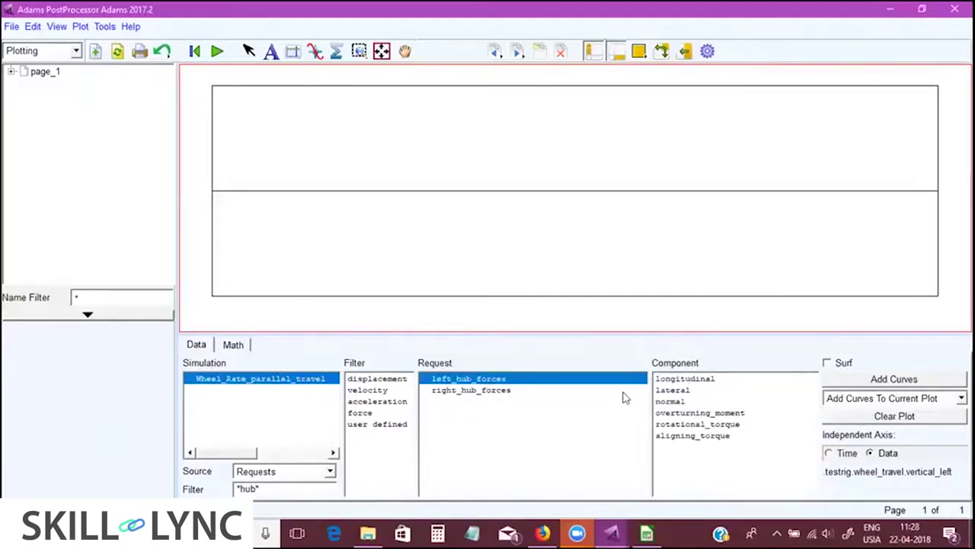
{"action": "left_click", "coordinate": [670, 400]}
{"action": "left_click", "coordinate": [827, 363]}
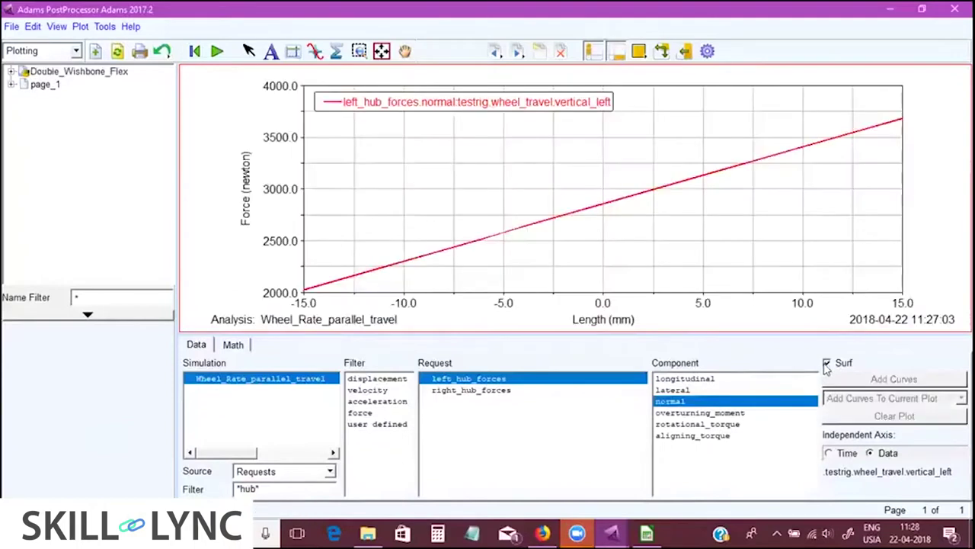
{"action": "left_click", "coordinate": [617, 50]}
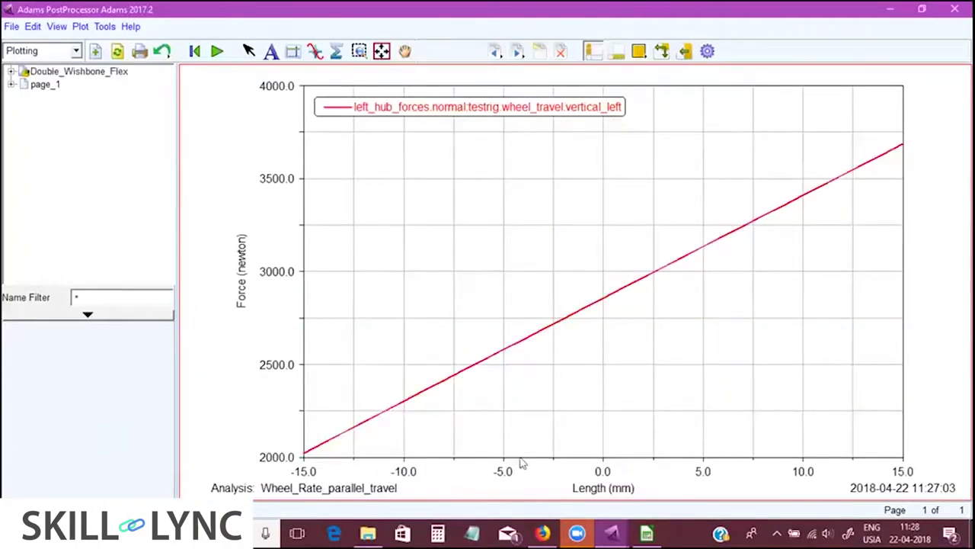
- Retitle the horizontal axis Wheel Travel (mm)
{"action": "left_click", "coordinate": [500, 466]}
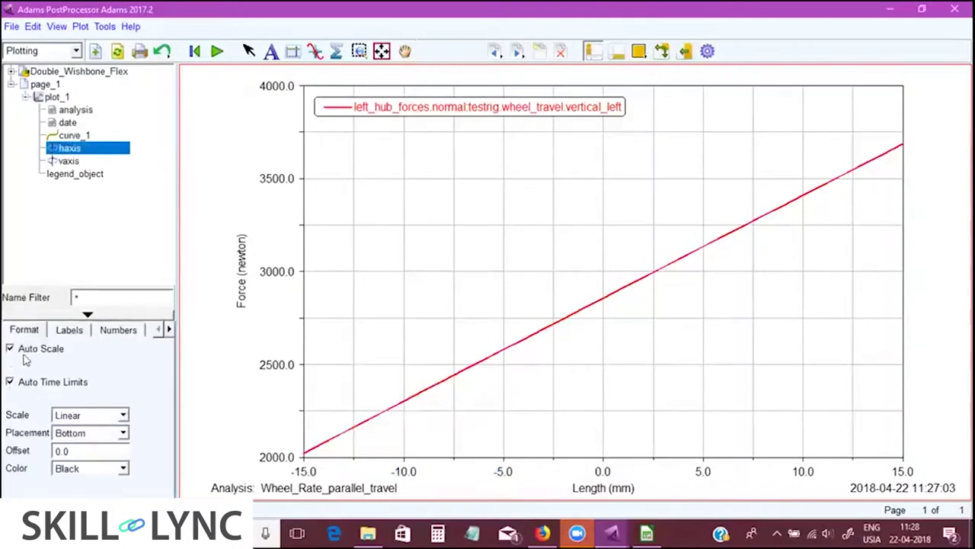
{"action": "left_click", "coordinate": [83, 330]}
{"action": "left_click", "coordinate": [86, 350]}
{"action": "key", "text": "BackSpace"}
{"action": "key", "text": "BackSpace"}
{"action": "key", "text": "BackSpace"}
{"action": "key", "text": "BackSpace"}
{"action": "key", "text": "BackSpace"}
{"action": "key", "text": "BackSpace"}
{"action": "key", "text": "BackSpace"}
{"action": "type", "text": "Wheel Travel"}
{"action": "key", "text": "Return"}
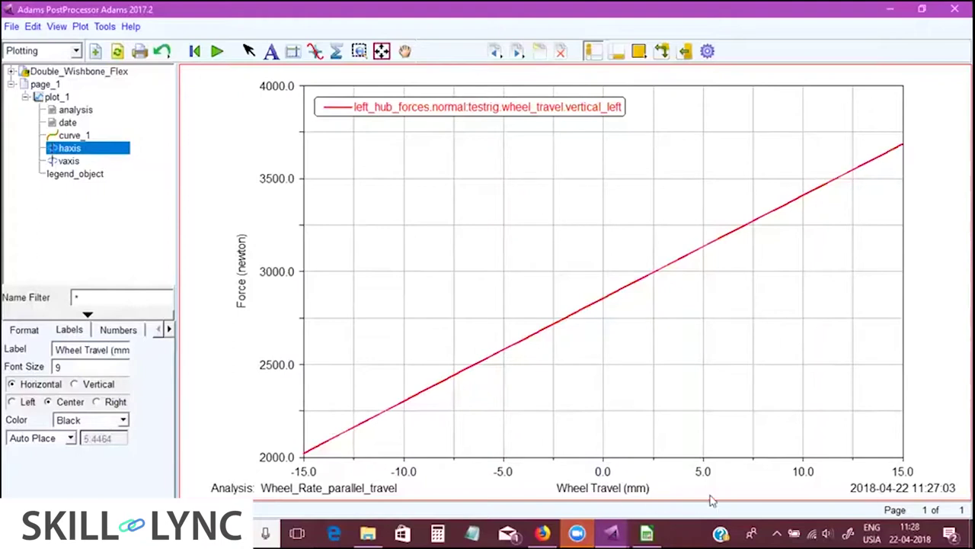
- Retitle the vertical axis Hub Force (newton) and turn on plot tracking
{"action": "left_click", "coordinate": [270, 298]}
{"action": "key", "text": "Home"}
{"action": "type", "text": "Hub"}
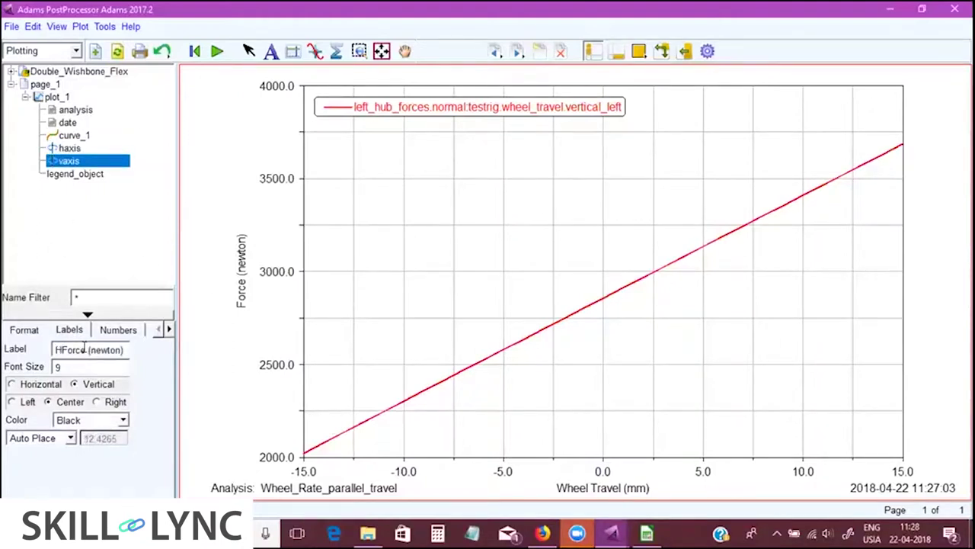
{"action": "key", "text": "Return"}
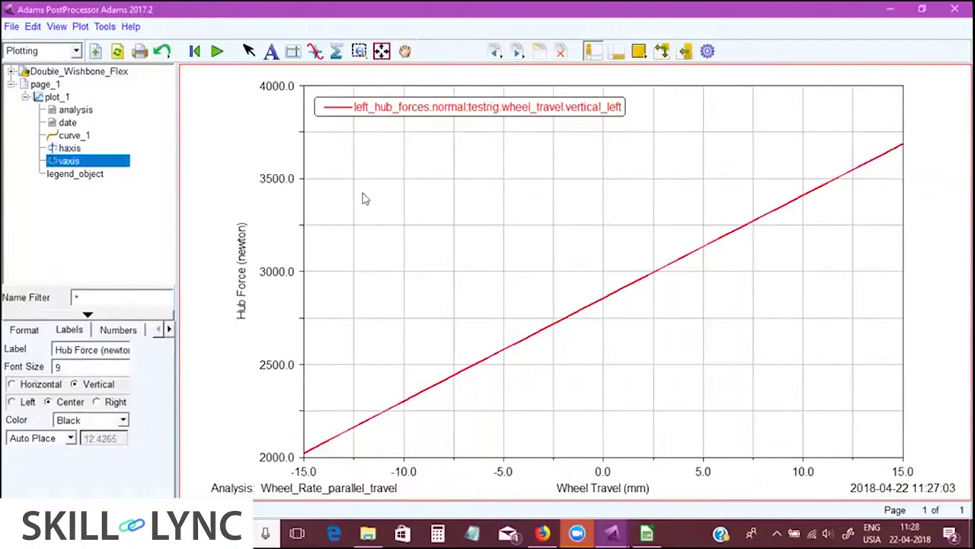
{"action": "left_click", "coordinate": [315, 50]}
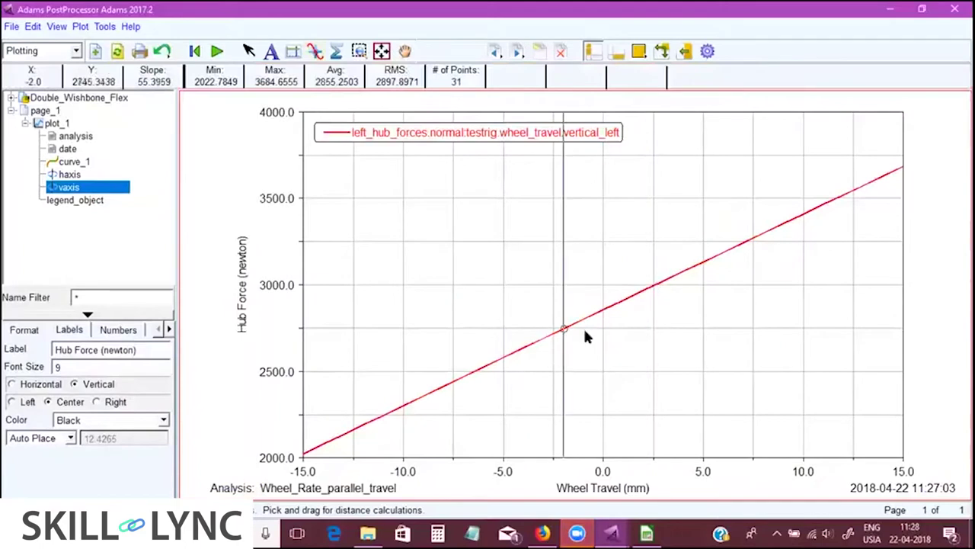
- Measure the hub force slope over 10 mm of travel (about 55.3 N/mm), then bring up Calc
{"action": "left_click_drag", "start_coordinate": [522, 374], "coordinate": [678, 275]}
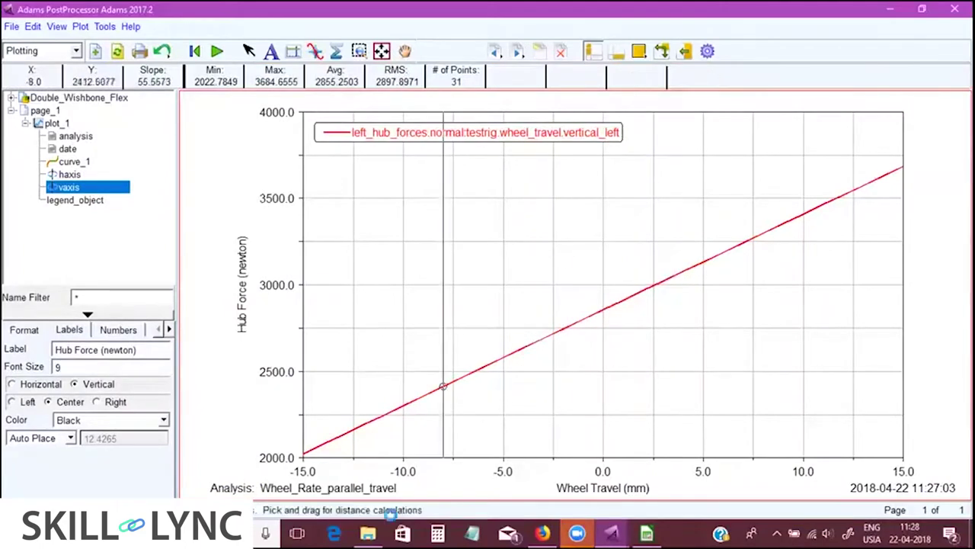
{"action": "left_click_drag", "start_coordinate": [504, 402], "coordinate": [770, 285]}
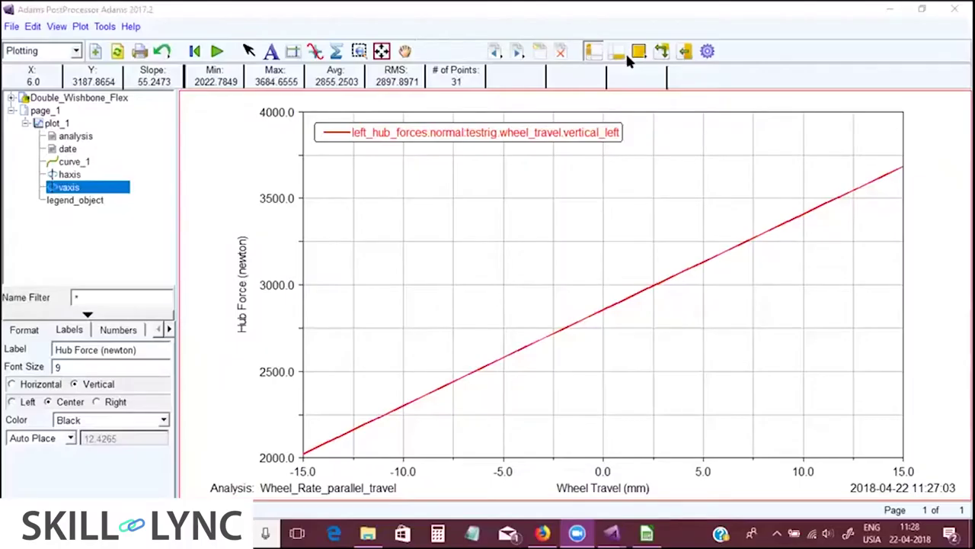
{"action": "left_click", "coordinate": [617, 51]}
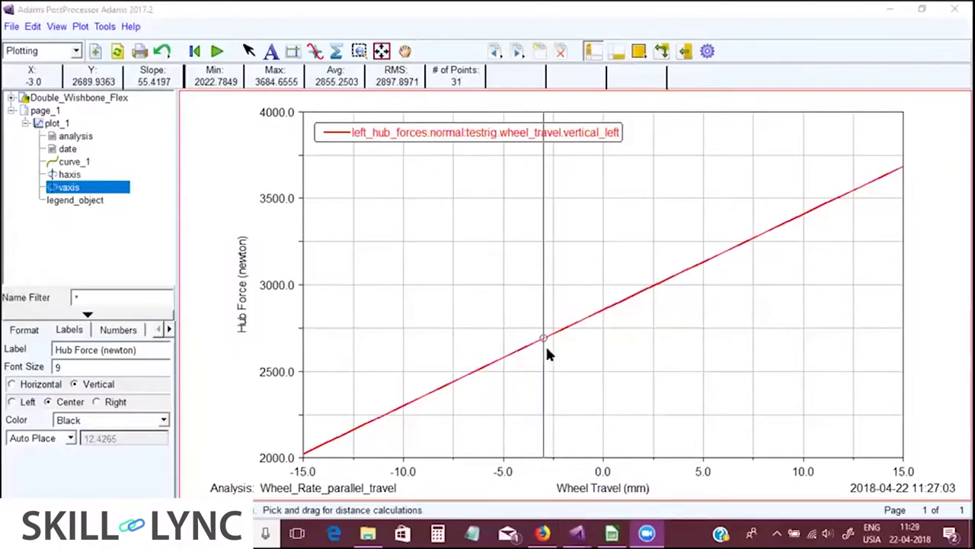
{"action": "left_click_drag", "start_coordinate": [522, 358], "coordinate": [741, 265]}
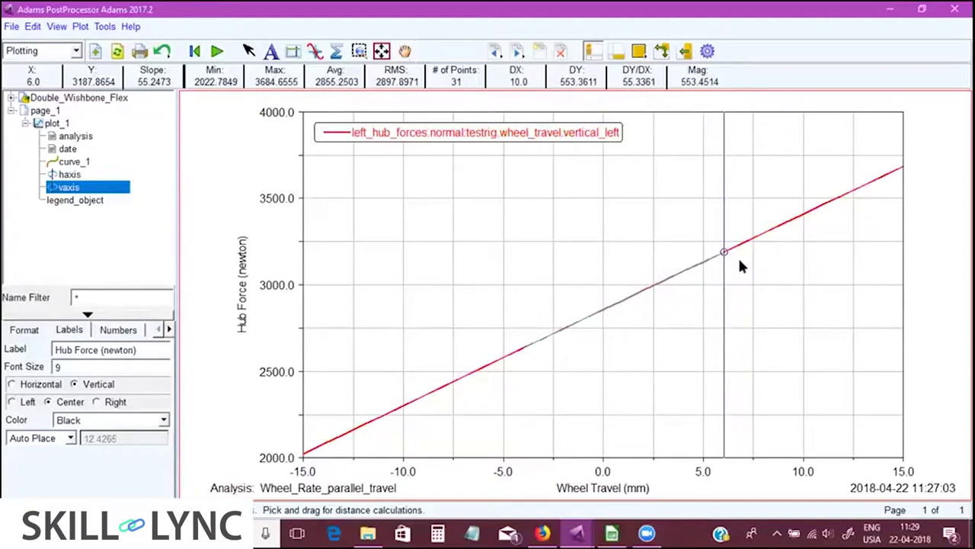
{"action": "left_click", "coordinate": [739, 259]}
{"action": "left_click", "coordinate": [612, 533]}
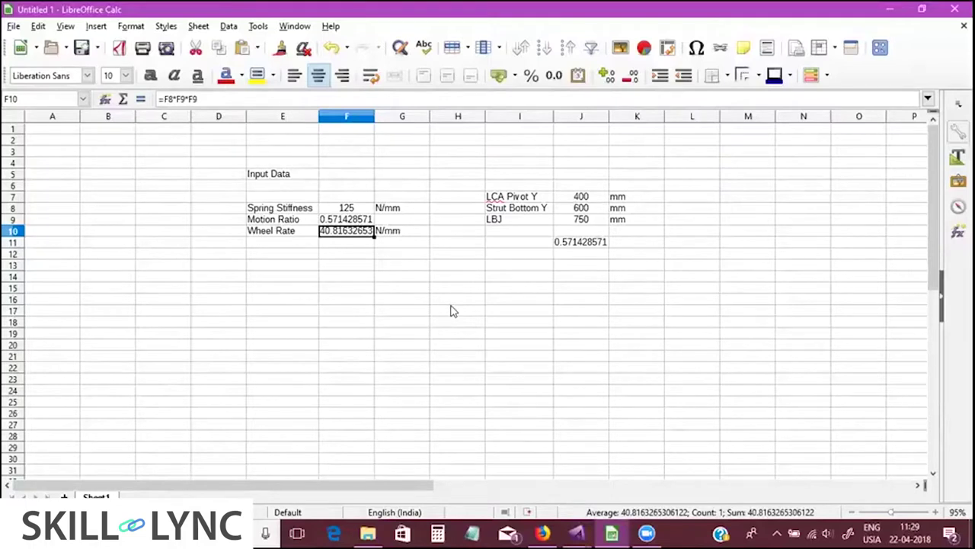
- Enter =15/F10 in F13, giving 0.3675, and switch back to PostProcessor
{"action": "key", "text": "Down"}
{"action": "key", "text": "Down"}
{"action": "key", "text": "Down"}
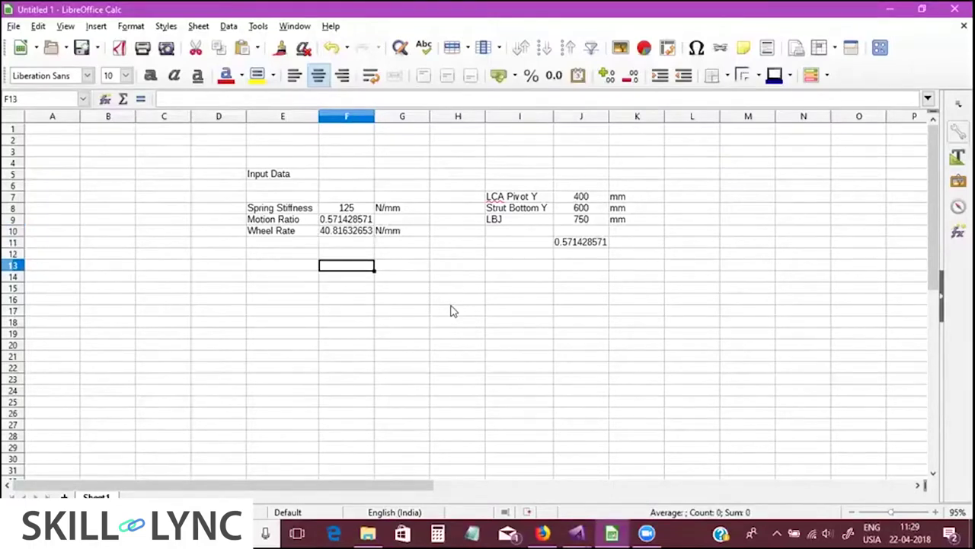
{"action": "type", "text": "=("}
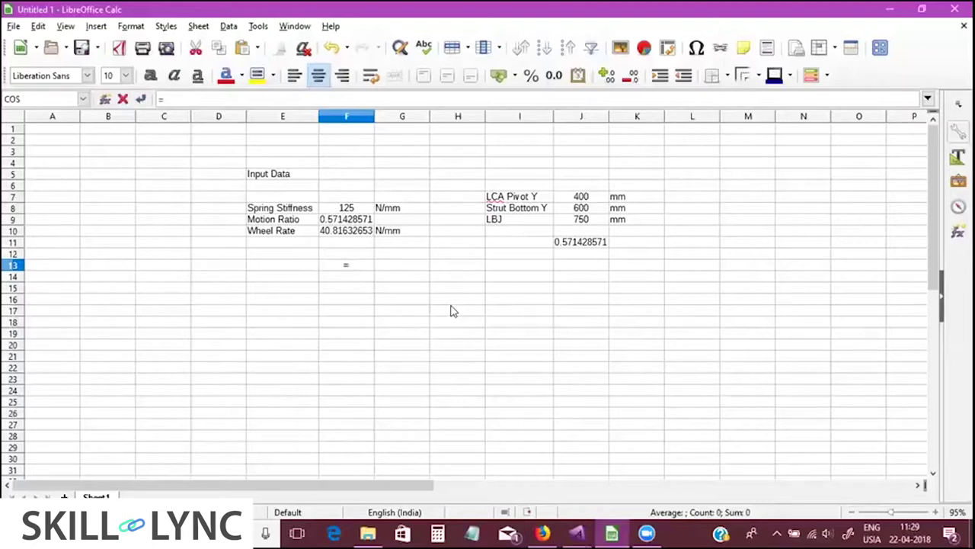
{"action": "key", "text": "BackSpace"}
{"action": "type", "text": "15/"}
{"action": "left_click", "coordinate": [351, 231]}
{"action": "key", "text": "Return"}
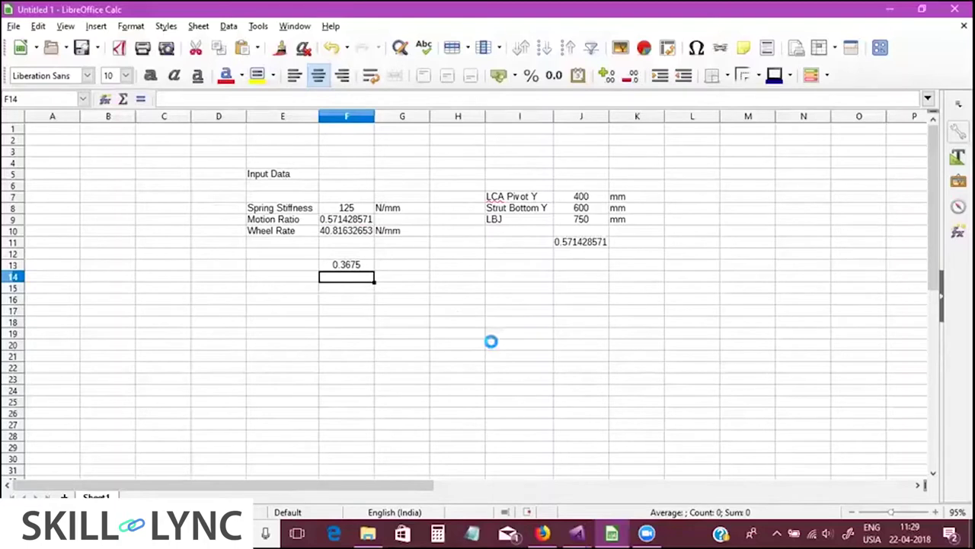
{"action": "key", "text": "alt+Tab"}
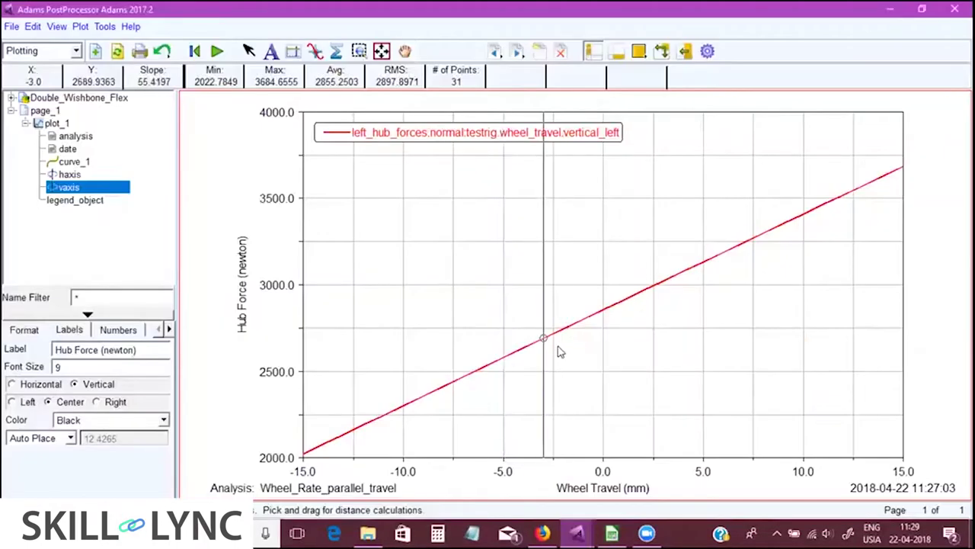
- Measure the hub force change from -3 to 5 mm travel and return to Adams Car
{"action": "left_click_drag", "start_coordinate": [544, 355], "coordinate": [703, 263]}
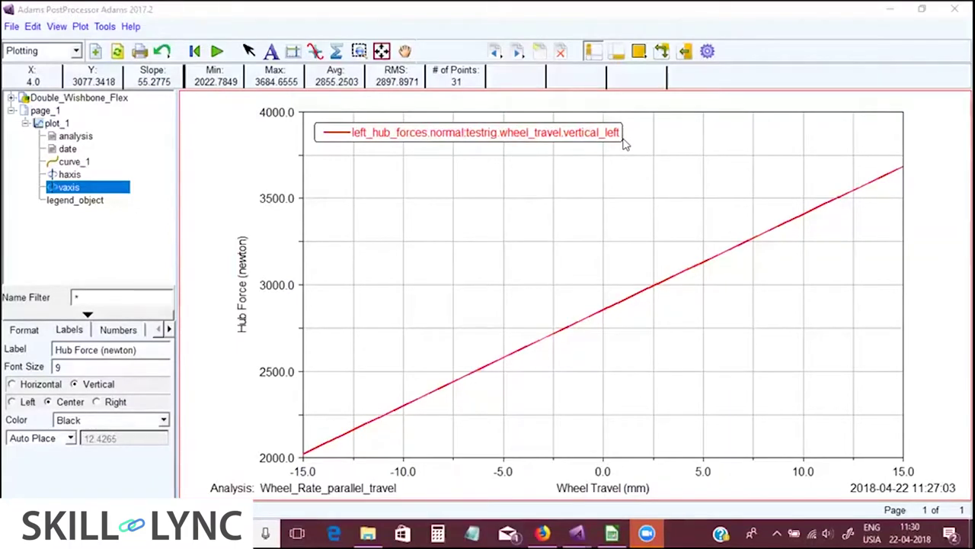
{"action": "left_click", "coordinate": [685, 51]}
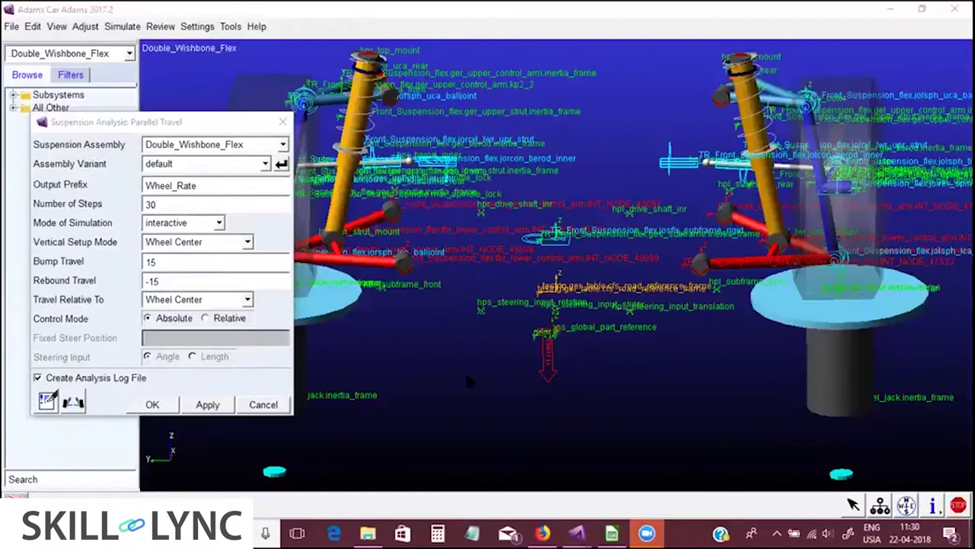
- Dismiss the Information message, view the suspension from the front, and close the Parallel Travel settings
{"action": "double_click", "coordinate": [488, 404]}
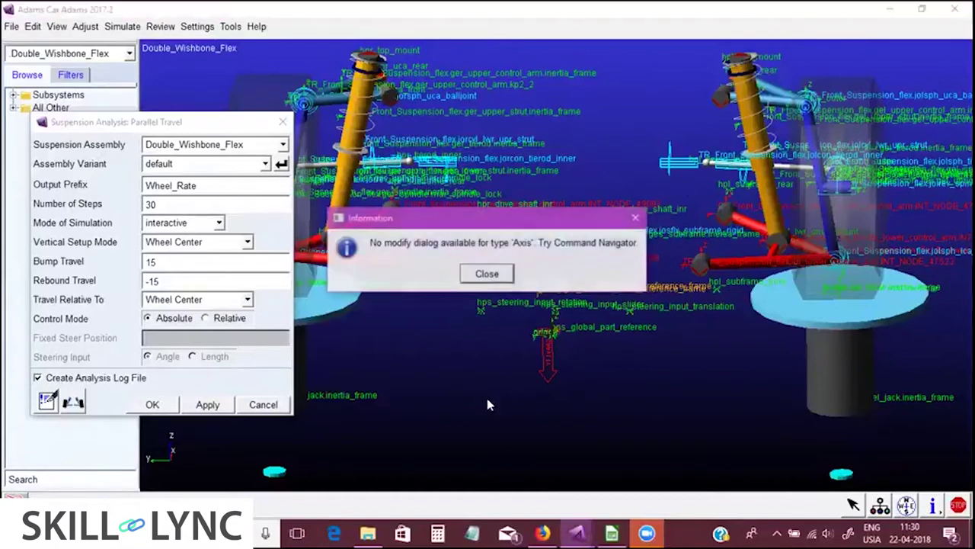
{"action": "left_click", "coordinate": [484, 273]}
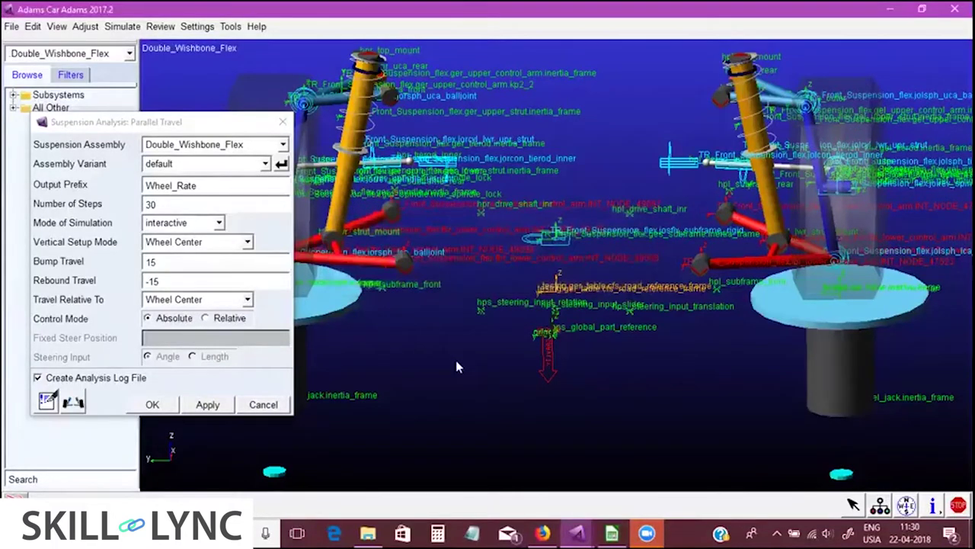
{"action": "key", "text": "shift+f"}
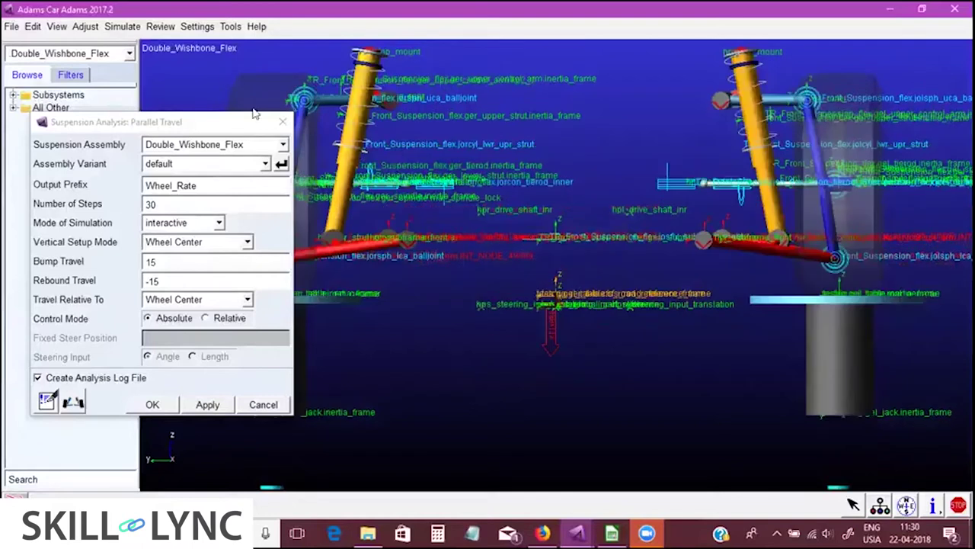
{"action": "left_click", "coordinate": [279, 124]}
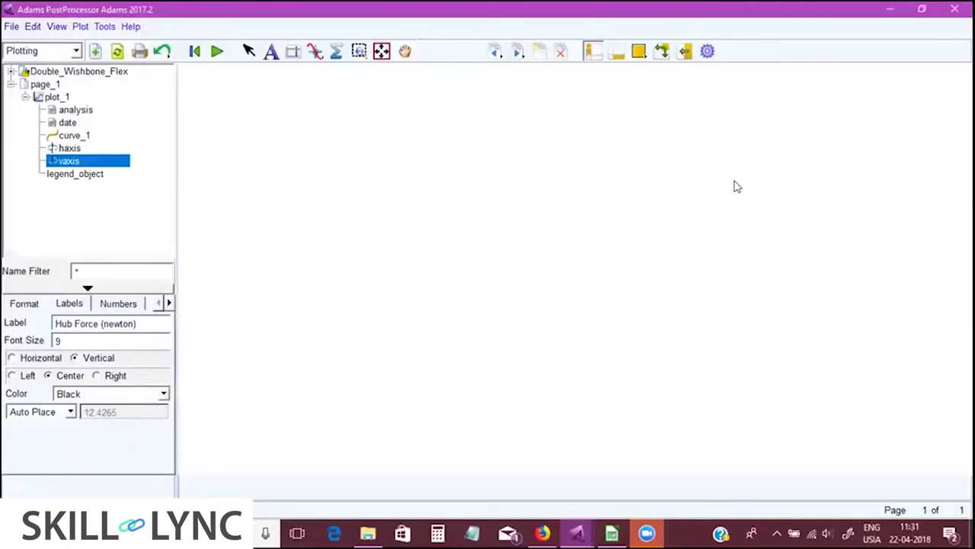
- Filter requests by *spring* and plot nsl_ride_spring_data displacement_front against wheel travel
{"action": "left_click", "coordinate": [539, 51]}
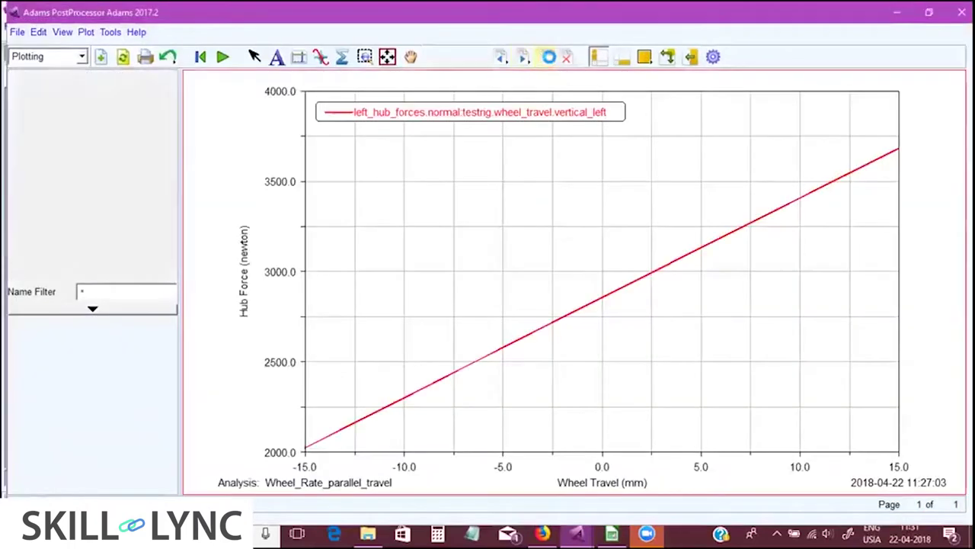
{"action": "left_click", "coordinate": [623, 58]}
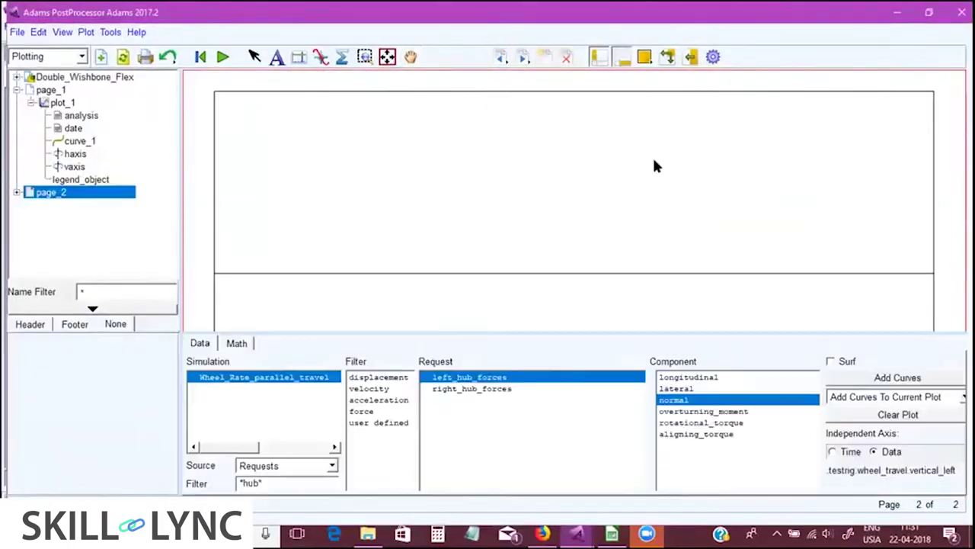
{"action": "double_click", "coordinate": [287, 483]}
{"action": "type", "text": "*spri"}
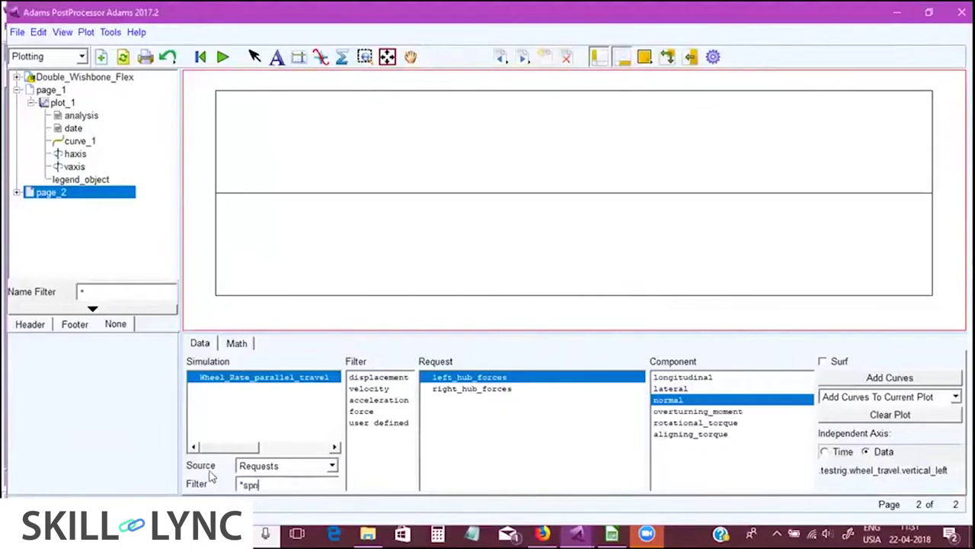
{"action": "type", "text": "ng*"}
{"action": "key", "text": "Return"}
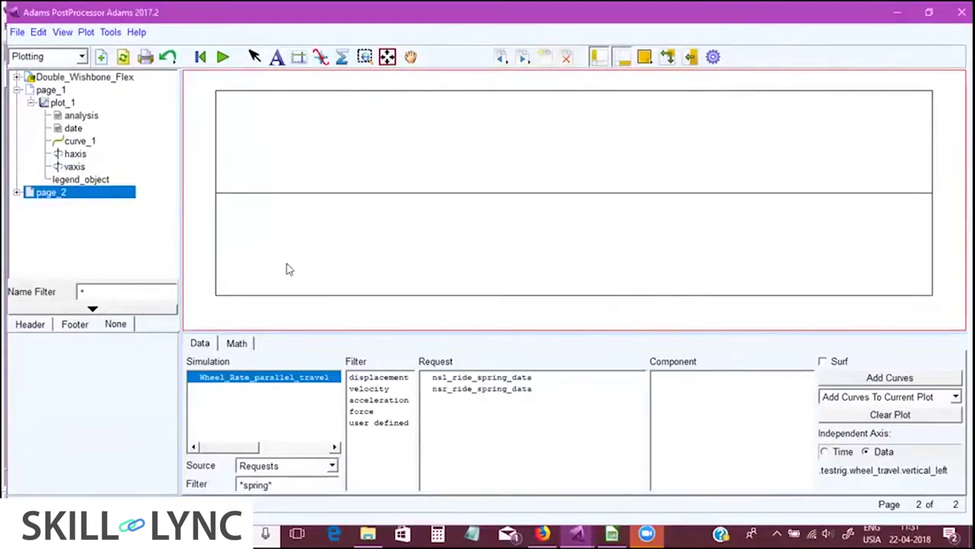
{"action": "left_click", "coordinate": [480, 376]}
{"action": "left_click", "coordinate": [692, 376]}
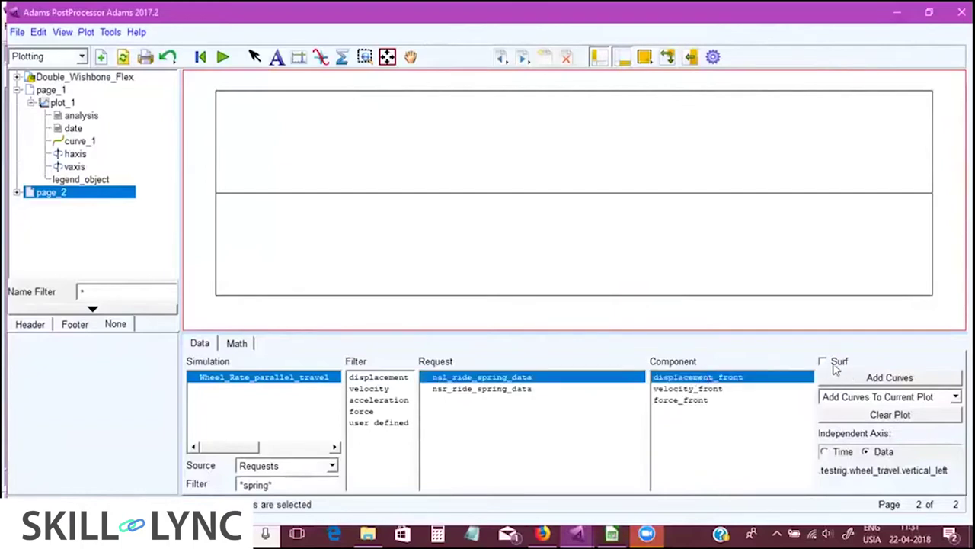
{"action": "left_click", "coordinate": [831, 377]}
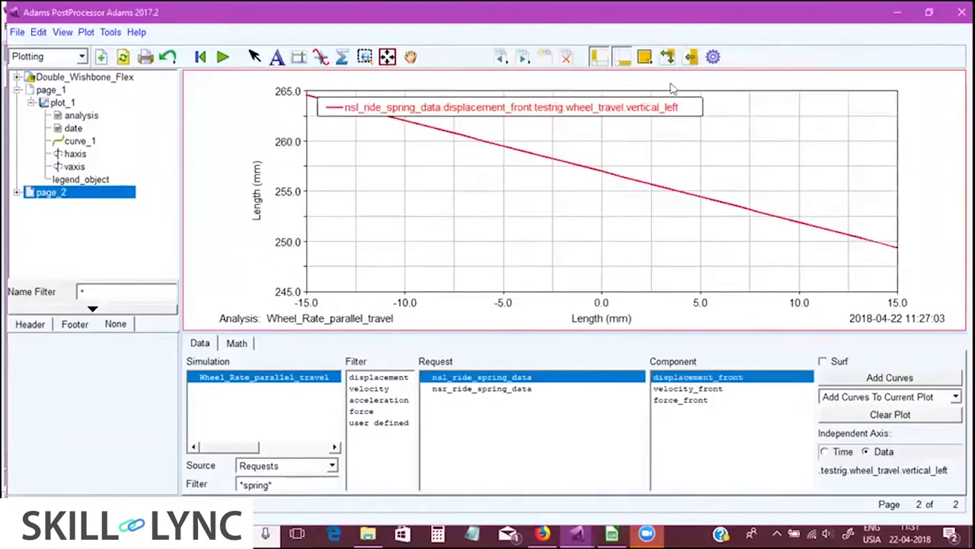
- Measure the spring curve's slope from -7 to 9 mm, about -0.507
{"action": "left_click", "coordinate": [622, 56]}
{"action": "left_click", "coordinate": [320, 56]}
{"action": "left_click_drag", "start_coordinate": [467, 207], "coordinate": [758, 364]}
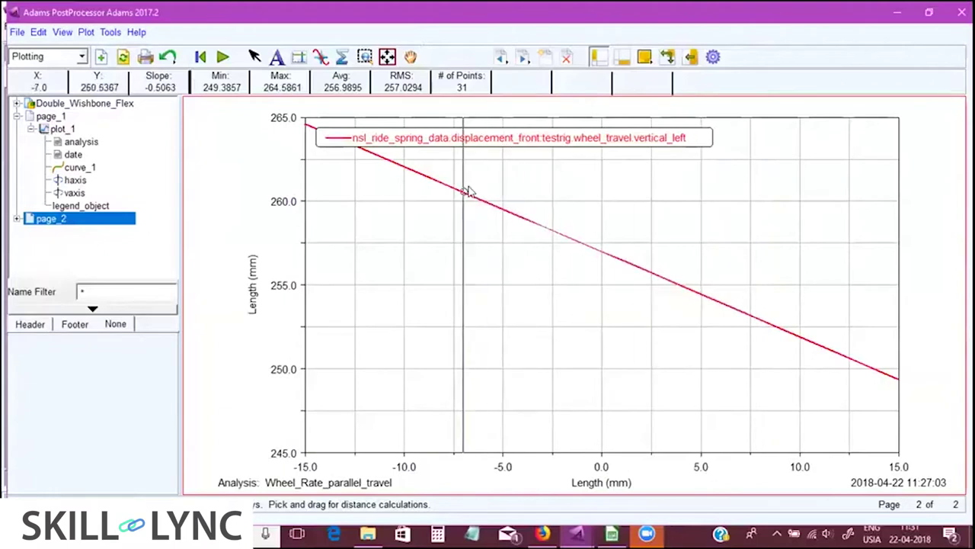
{"action": "left_click_drag", "start_coordinate": [464, 205], "coordinate": [762, 372]}
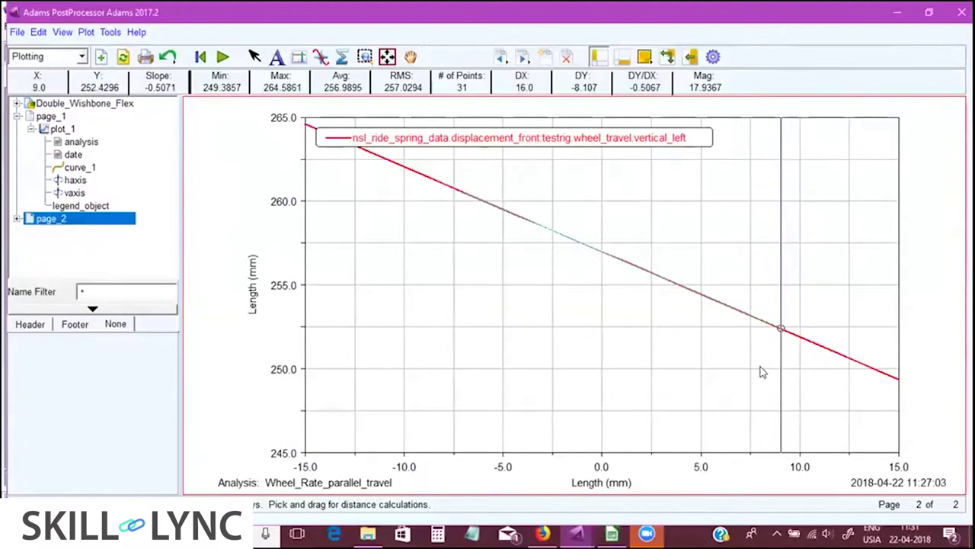
{"action": "key", "text": "alt+Tab"}
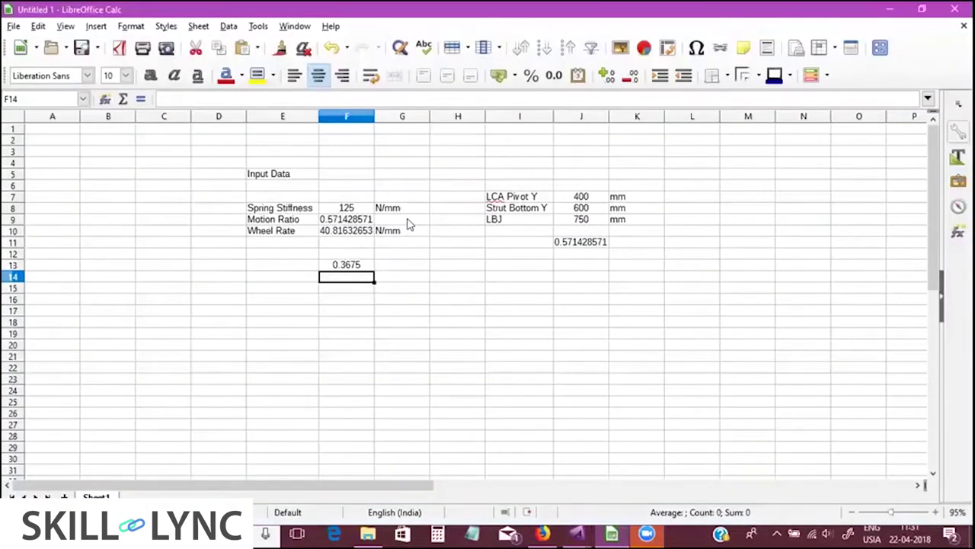
- Select motion ratio cell F9 and check the Adams Car and PostProcessor windows
{"action": "left_click", "coordinate": [343, 221]}
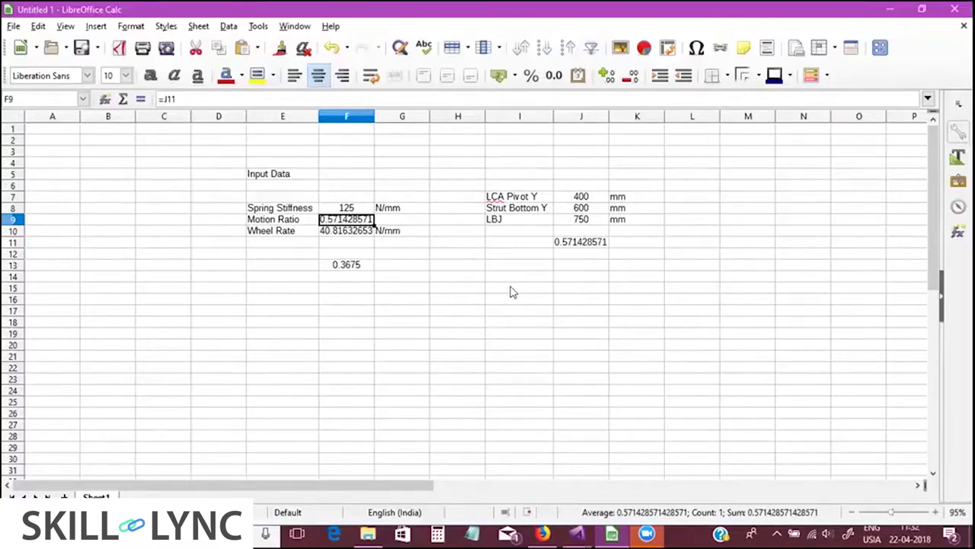
{"action": "left_click", "coordinate": [577, 533]}
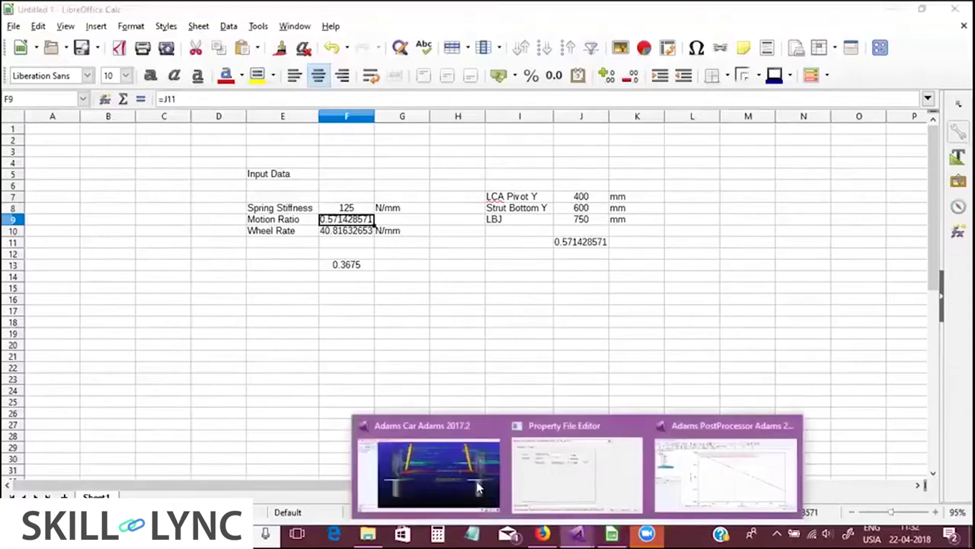
{"action": "left_click", "coordinate": [478, 488]}
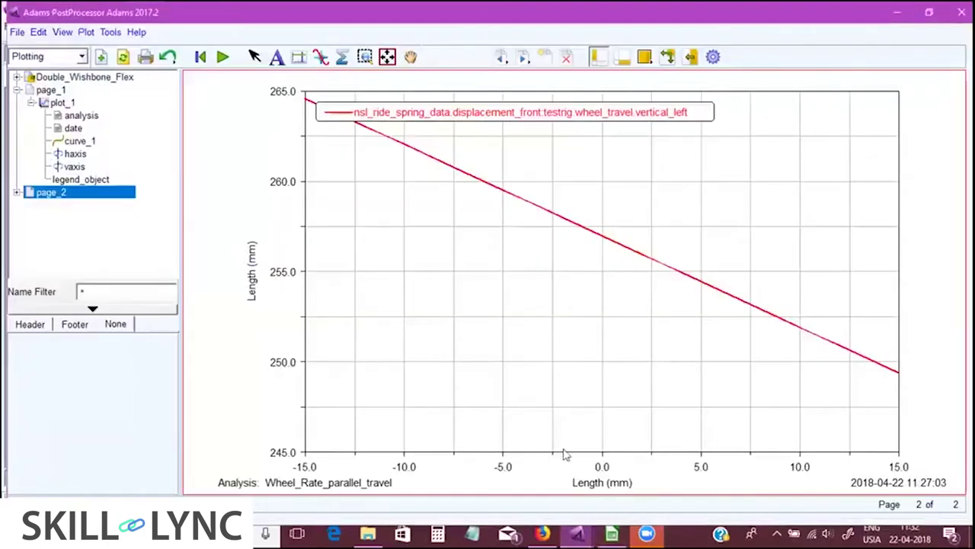
{"action": "left_click", "coordinate": [561, 455]}
{"action": "left_click", "coordinate": [713, 58]}
- Enter motion ratio 0.507 in F9, dropping Wheel Rate to 32.131125 N/mm, and return to Adams Car
{"action": "key", "text": "alt+Tab"}
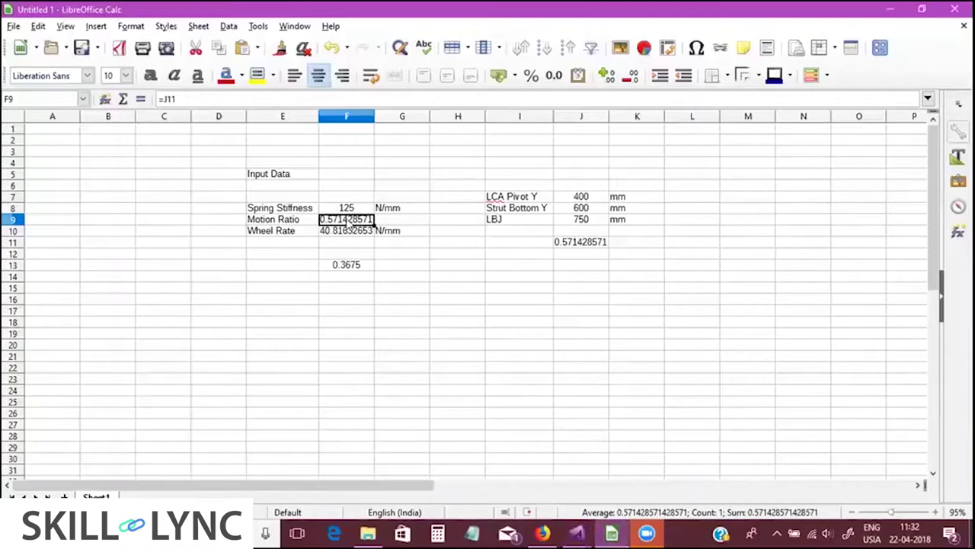
{"action": "type", "text": "0.5"}
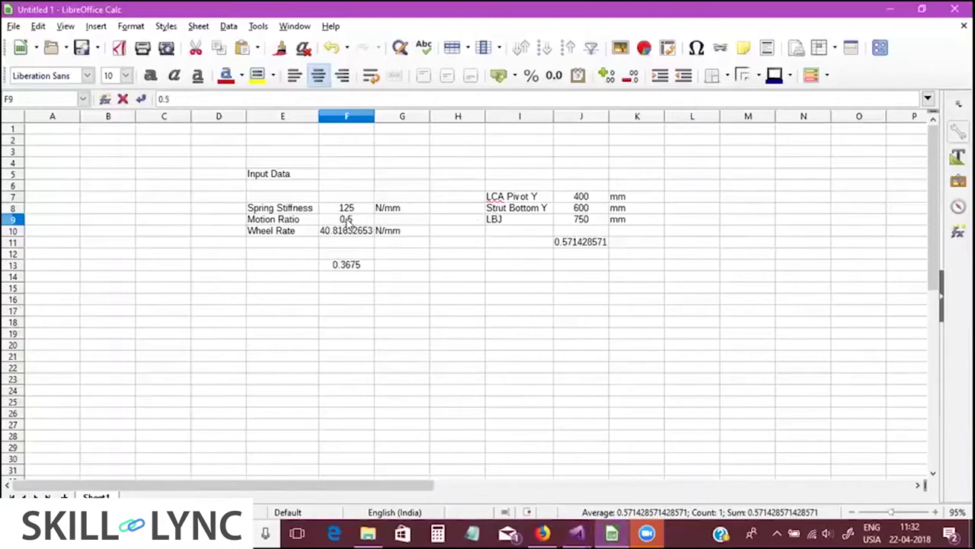
{"action": "type", "text": "07"}
{"action": "key", "text": "Return"}
{"action": "key", "text": "Up"}
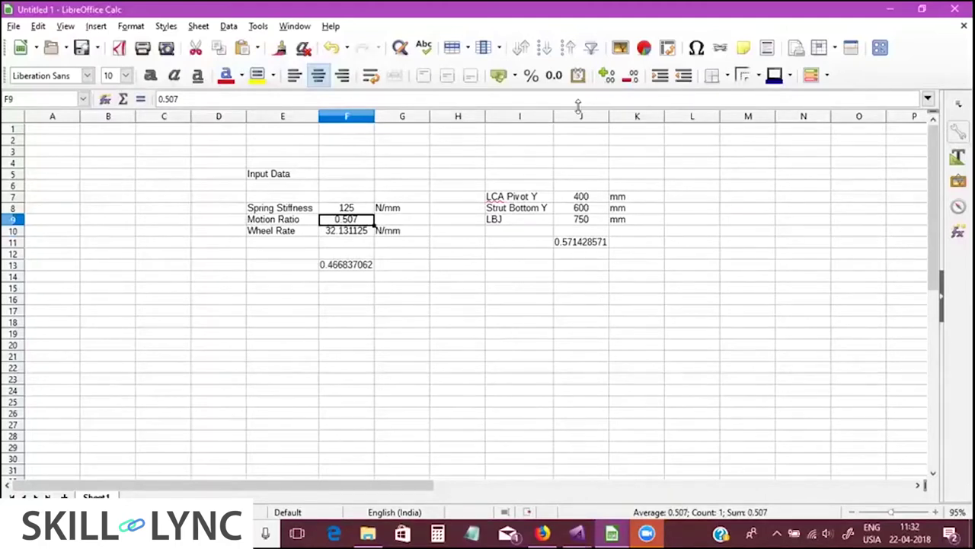
{"action": "left_click", "coordinate": [563, 521]}
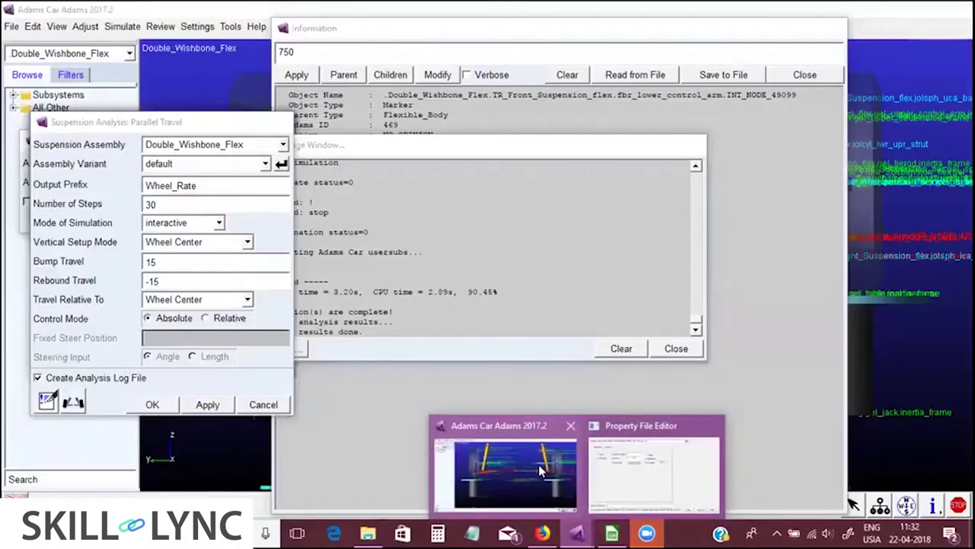
{"action": "left_click", "coordinate": [526, 465]}
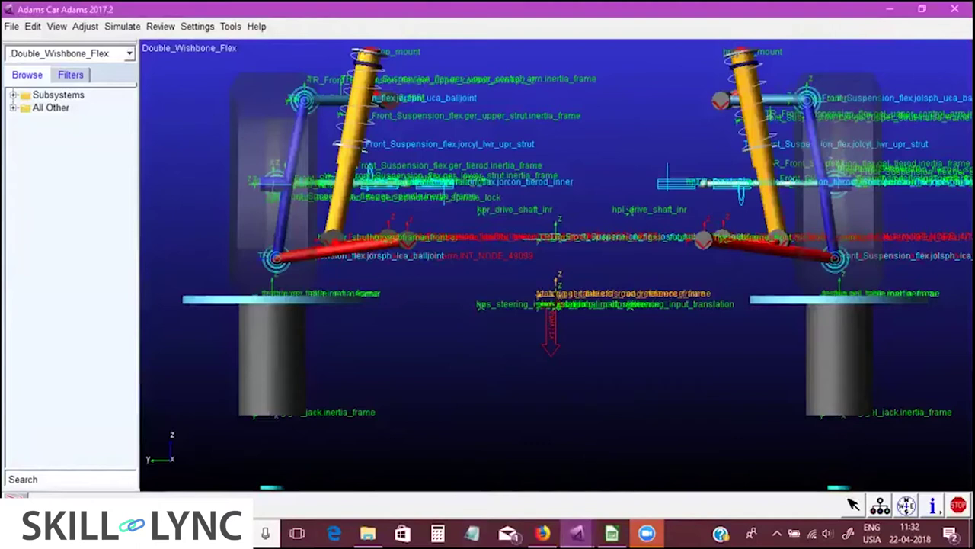
- Orbit the Double_Wishbone_Flex suspension to an elevated view
{"action": "left_click", "coordinate": [577, 533]}
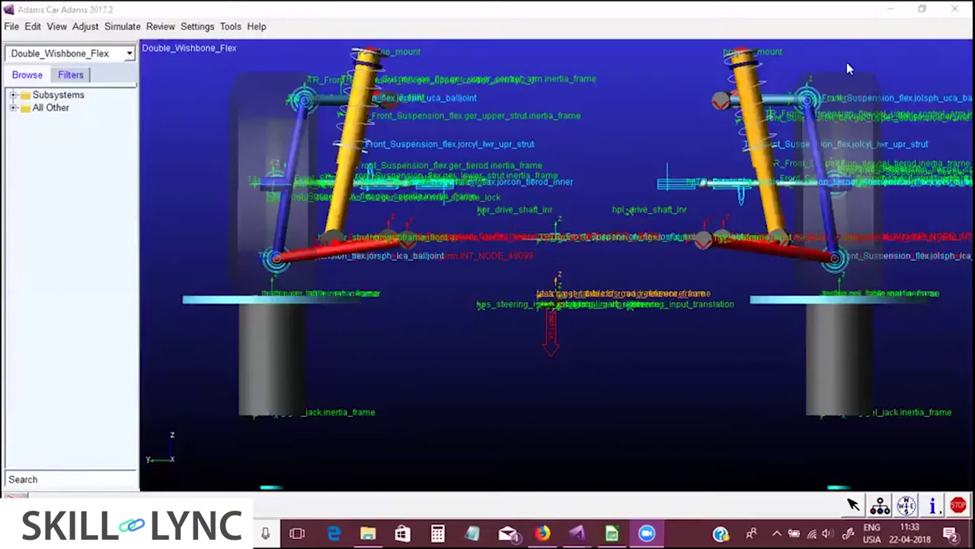
{"action": "left_click", "coordinate": [415, 349]}
{"action": "key", "text": "r"}
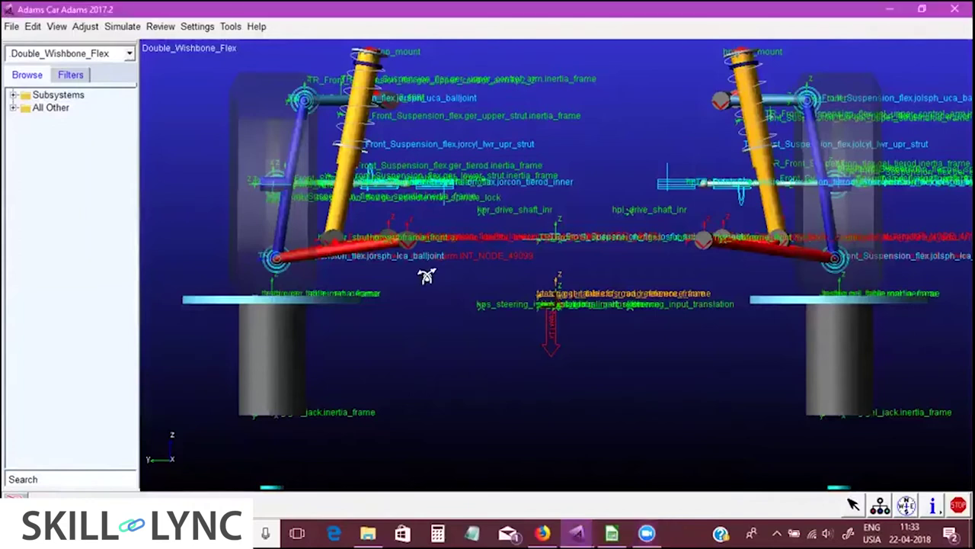
{"action": "left_click_drag", "start_coordinate": [429, 300], "coordinate": [592, 125]}
{"action": "right_click", "coordinate": [593, 125]}
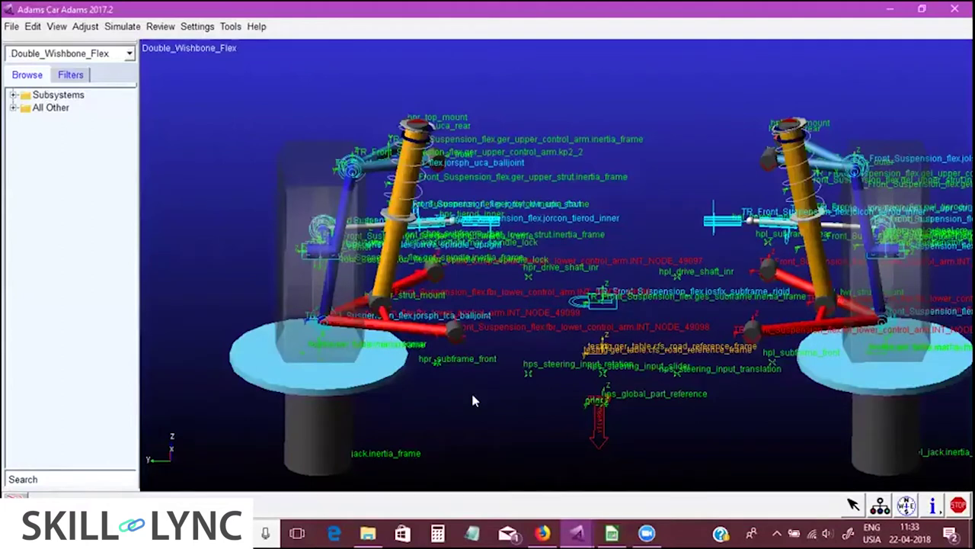
- Open the Modify settings of the lower control arm's front bushing
{"action": "right_click", "coordinate": [454, 342]}
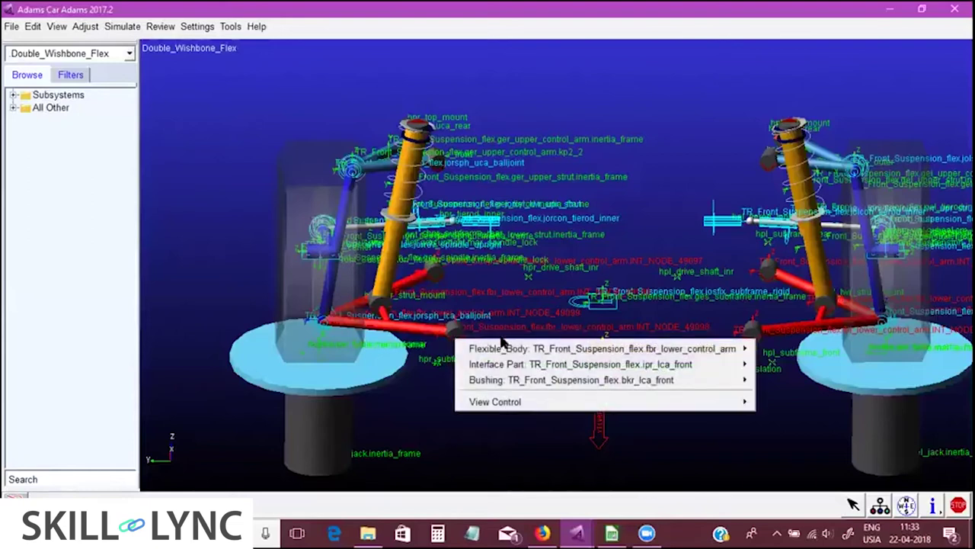
{"action": "mouse_move", "coordinate": [731, 380]}
{"action": "left_click", "coordinate": [780, 394]}
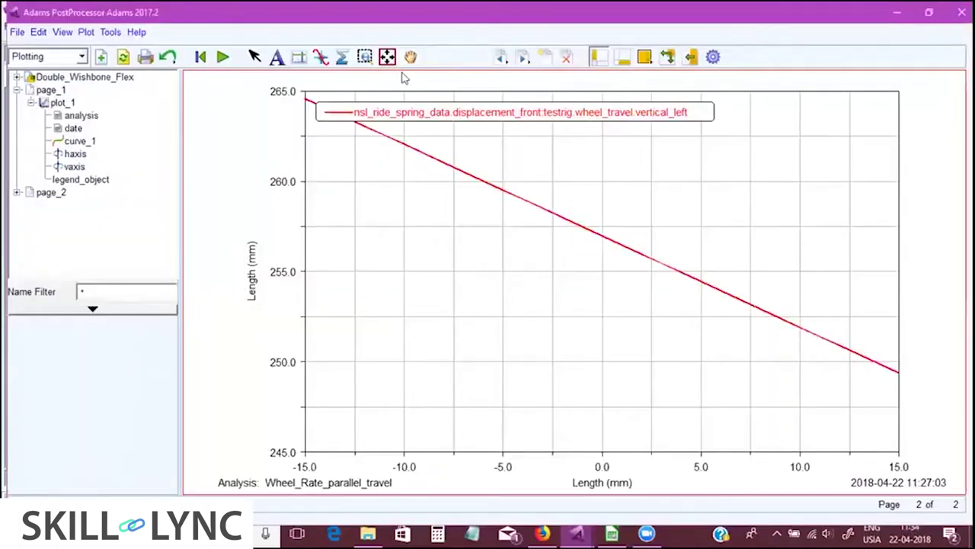
- Add a new plot page, try the *lower filter, and check the lower control arm's name
{"action": "left_click", "coordinate": [621, 61]}
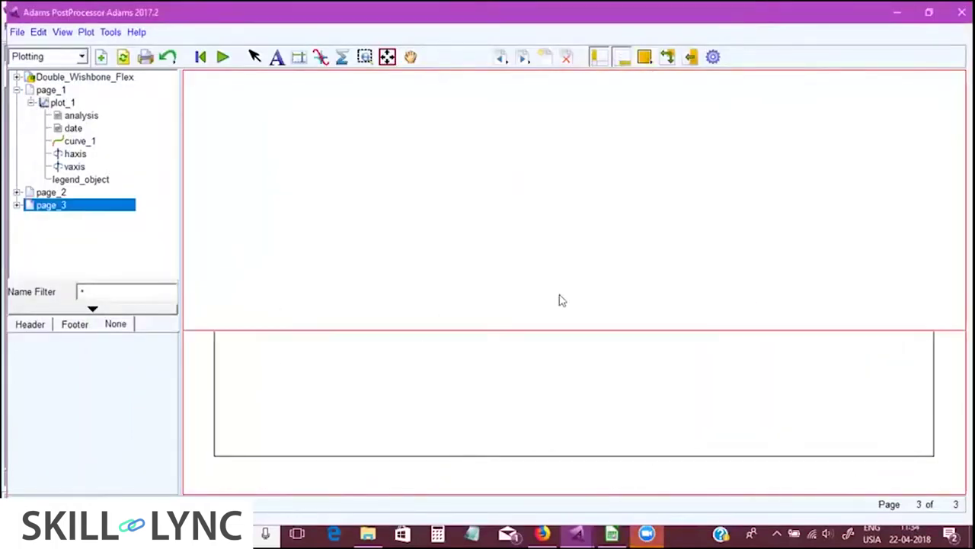
{"action": "left_click_drag", "start_coordinate": [300, 484], "coordinate": [190, 486]}
{"action": "type", "text": "*"}
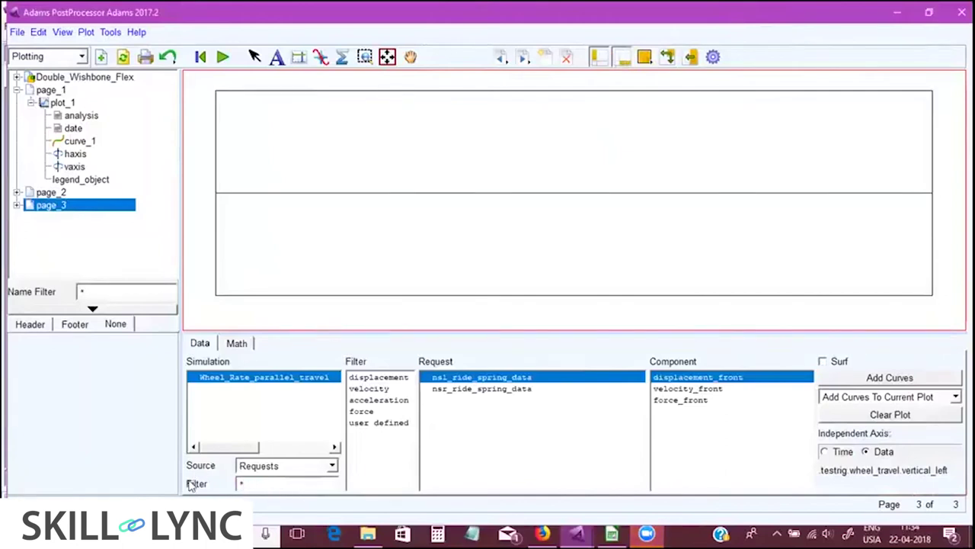
{"action": "type", "text": "lower*"}
{"action": "key", "text": "Return"}
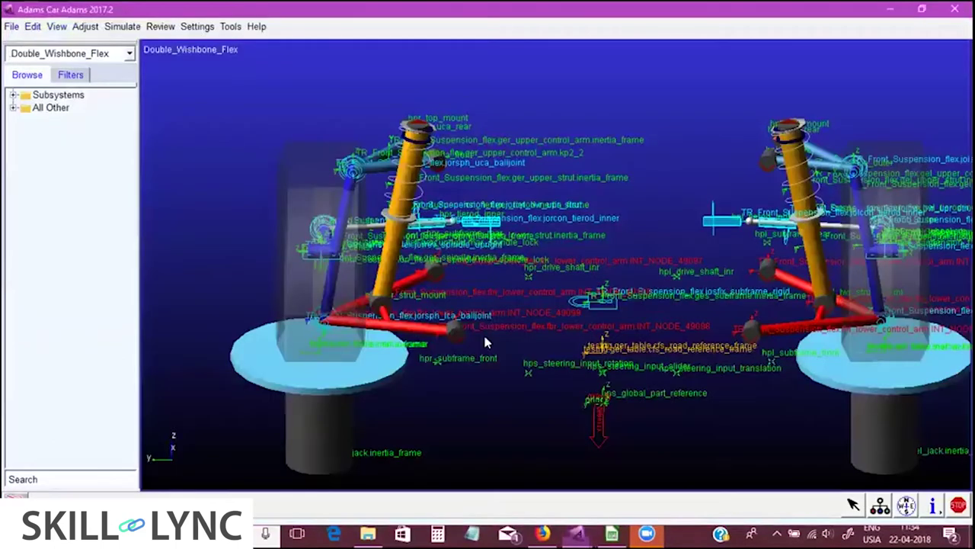
{"action": "right_click", "coordinate": [463, 332]}
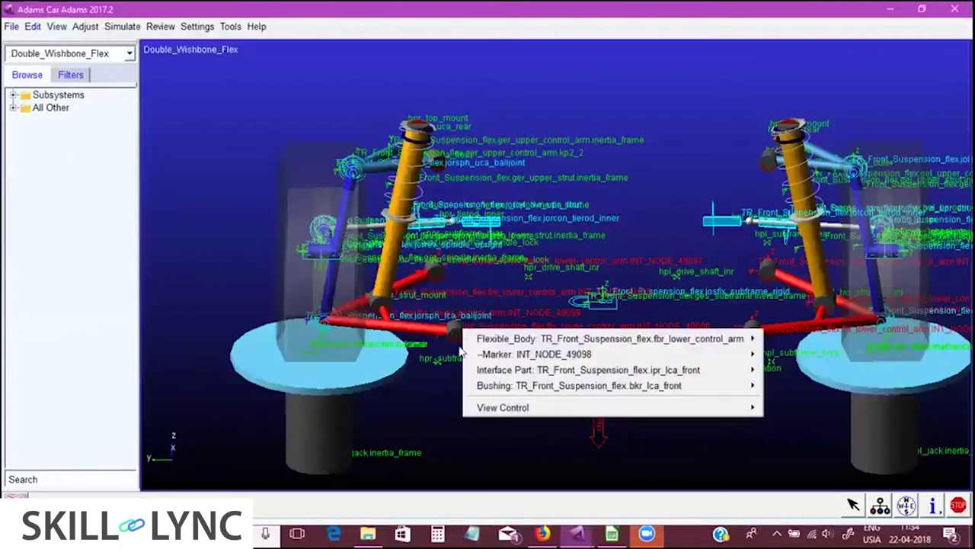
{"action": "left_click", "coordinate": [425, 468]}
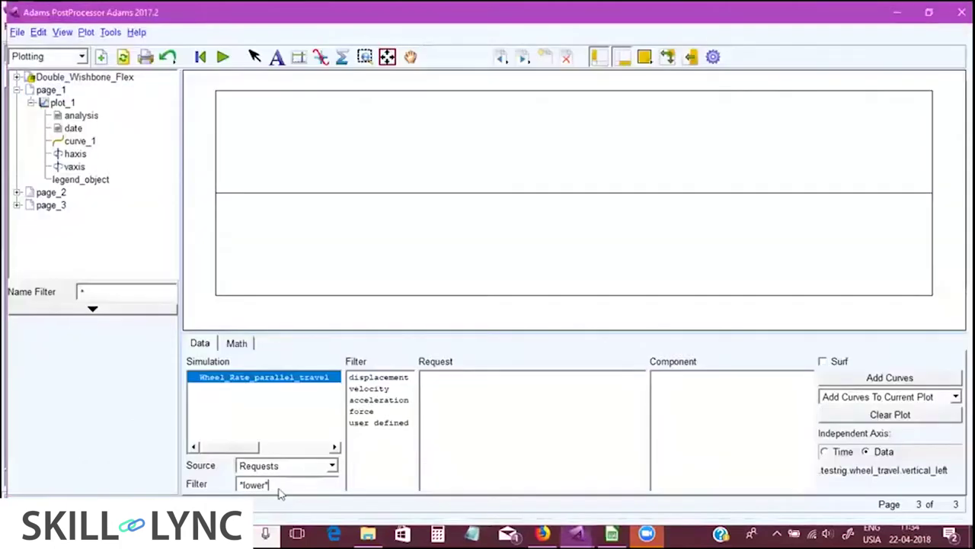
- Plot tz_front of bkl_lca_front_force and bkl_lca_rear_force against wheel travel using the *lca* filter
{"action": "double_click", "coordinate": [279, 486]}
{"action": "type", "text": "*lca*"}
{"action": "key", "text": "Return"}
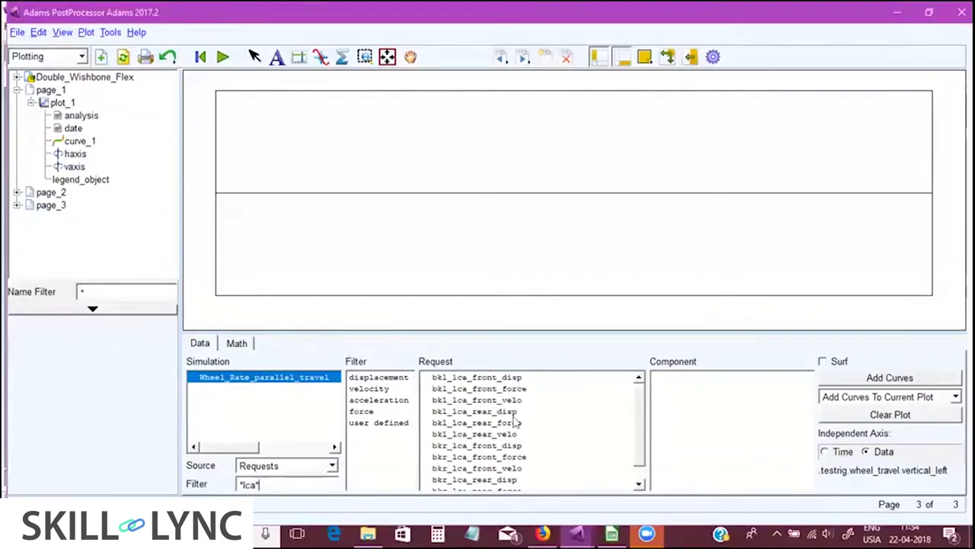
{"action": "left_click", "coordinate": [519, 389]}
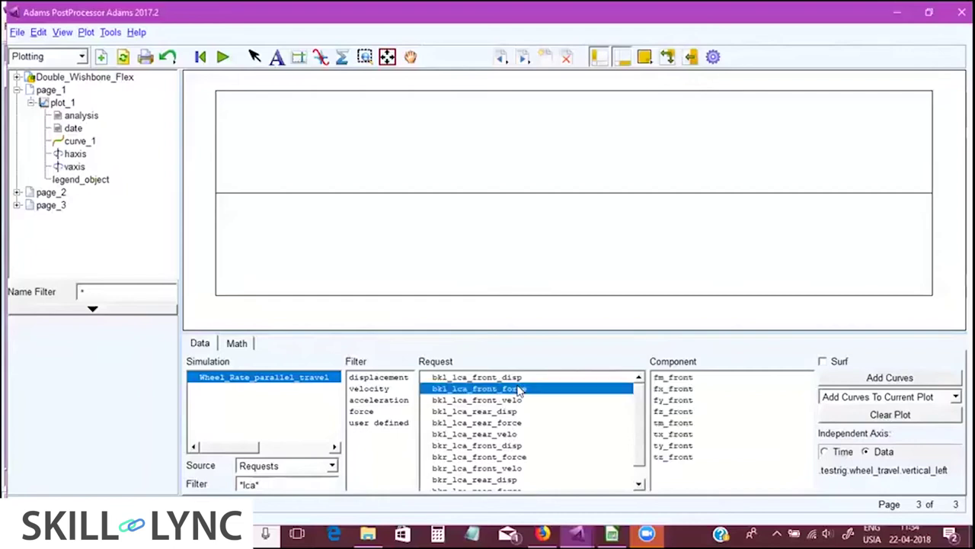
{"action": "left_click", "coordinate": [476, 422], "text": "ctrl"}
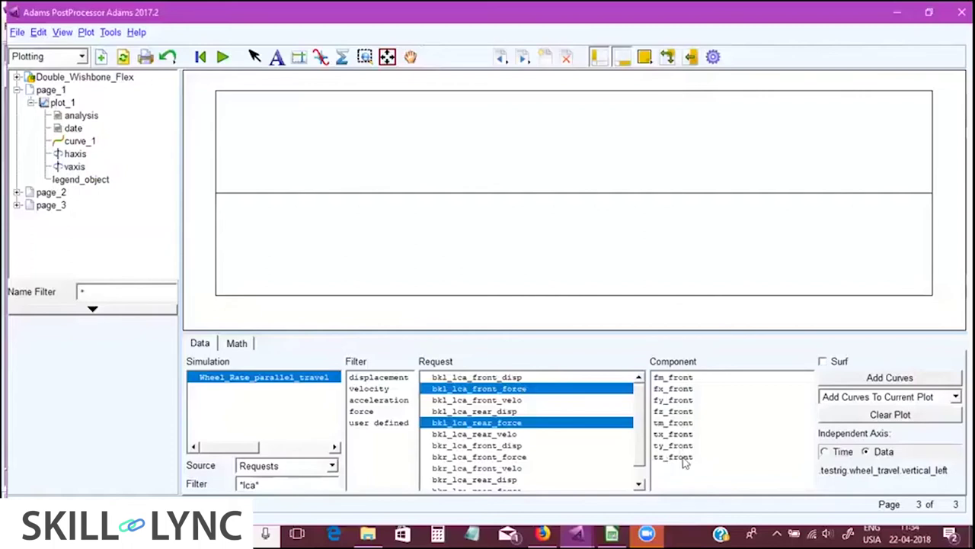
{"action": "left_click", "coordinate": [684, 458]}
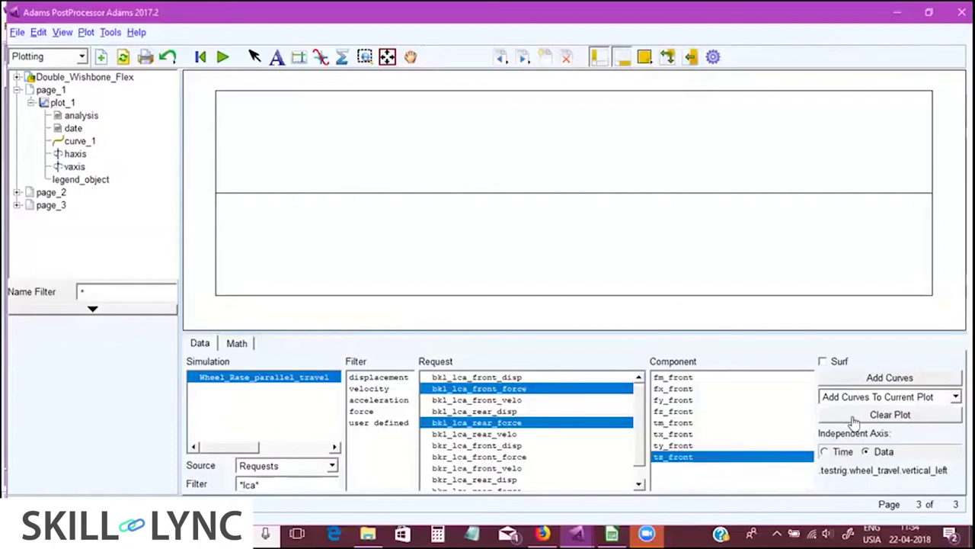
{"action": "left_click", "coordinate": [829, 361]}
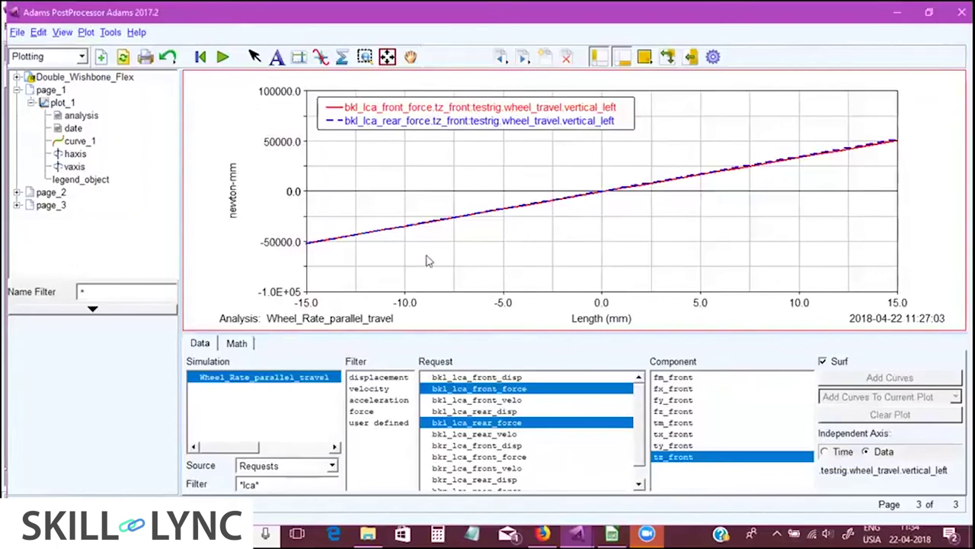
- Plot tz_front torque of bkl_uca_rear_force and bkr_uca_front_force using the *uca* filter
{"action": "left_click", "coordinate": [623, 58]}
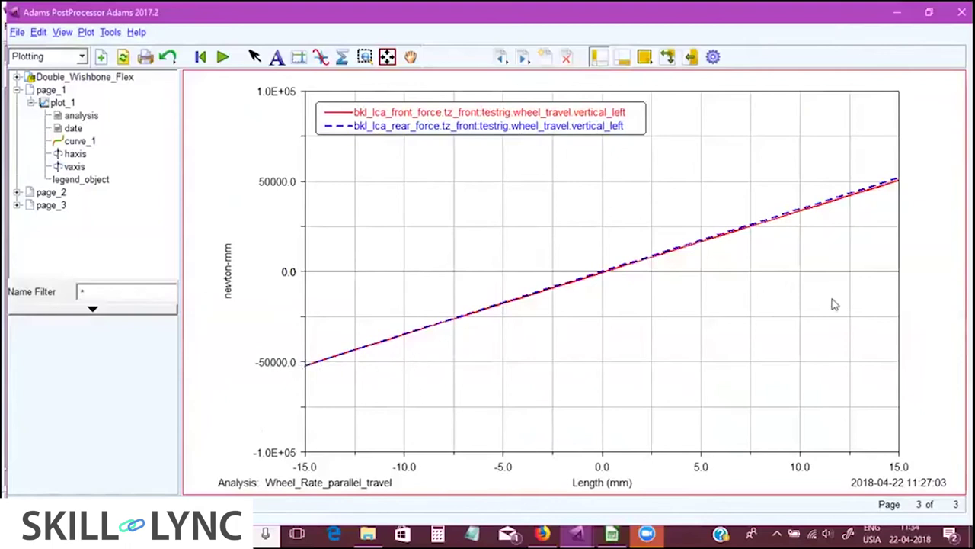
{"action": "left_click", "coordinate": [622, 58]}
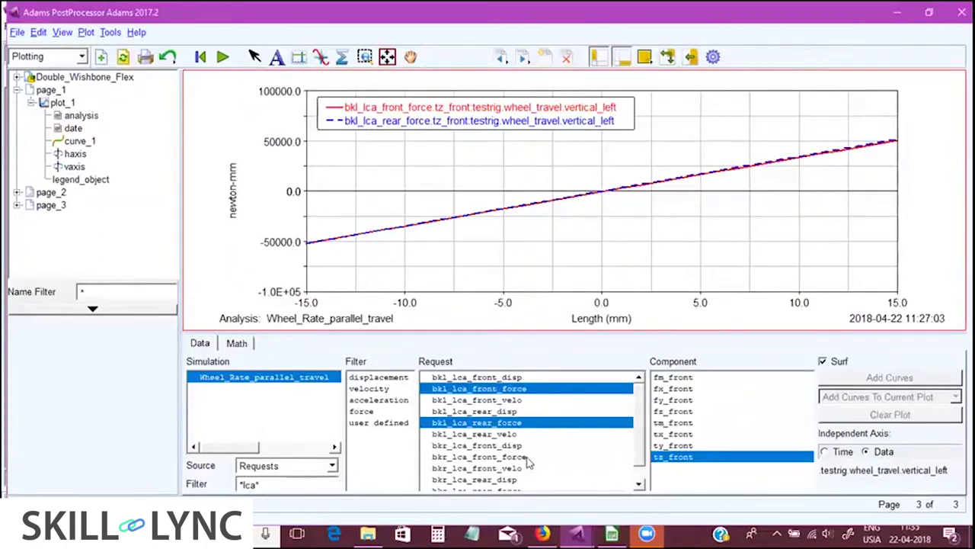
{"action": "scroll", "coordinate": [528, 462], "scroll_direction": "down", "scroll_amount": 1}
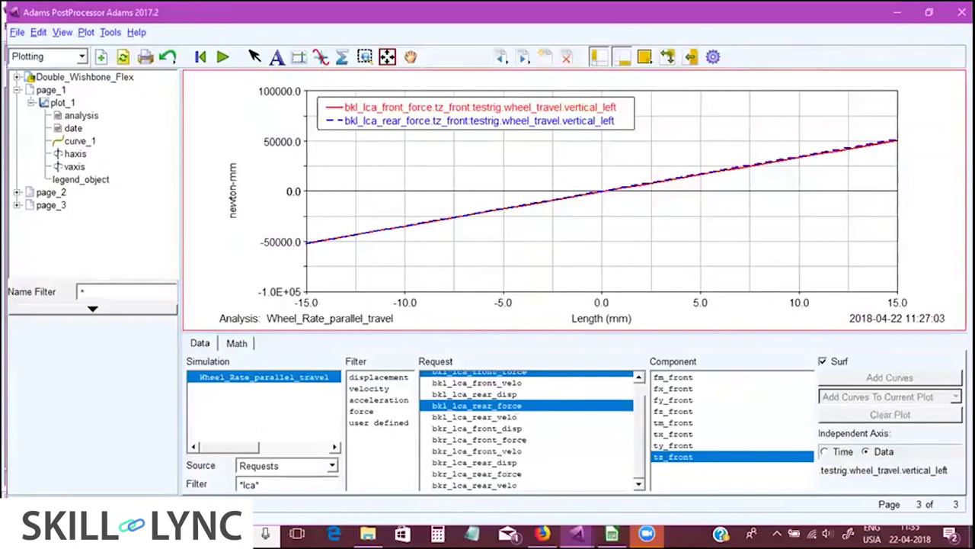
{"action": "left_click", "coordinate": [261, 484]}
{"action": "key", "text": "BackSpace"}
{"action": "key", "text": "BackSpace"}
{"action": "key", "text": "BackSpace"}
{"action": "key", "text": "BackSpace"}
{"action": "type", "text": "uca*"}
{"action": "key", "text": "Return"}
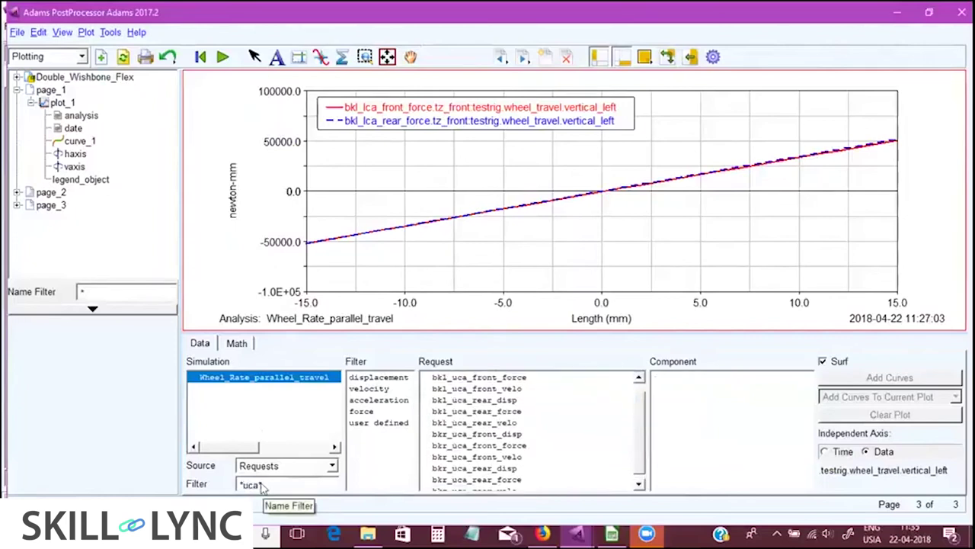
{"action": "left_click", "coordinate": [518, 411]}
{"action": "left_click", "coordinate": [534, 445], "text": "ctrl"}
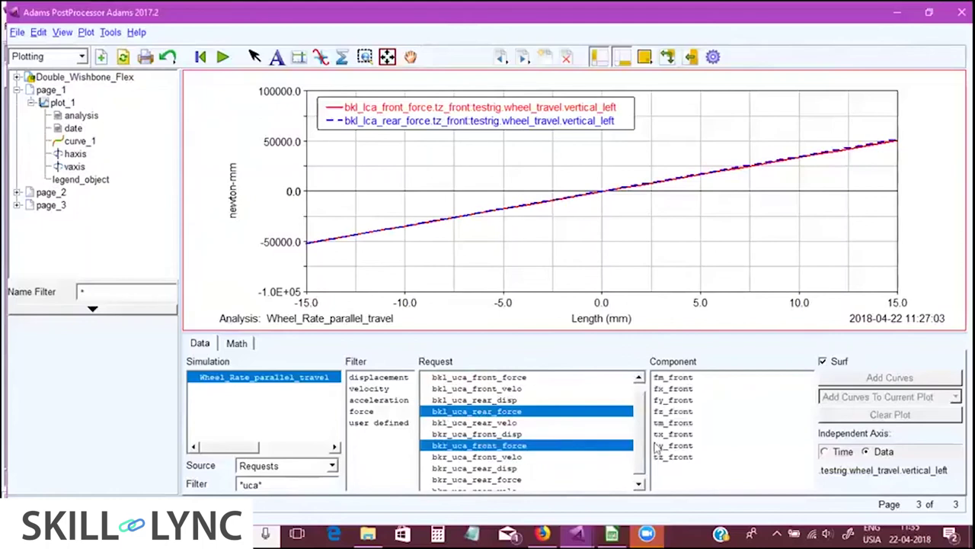
{"action": "left_click", "coordinate": [674, 456]}
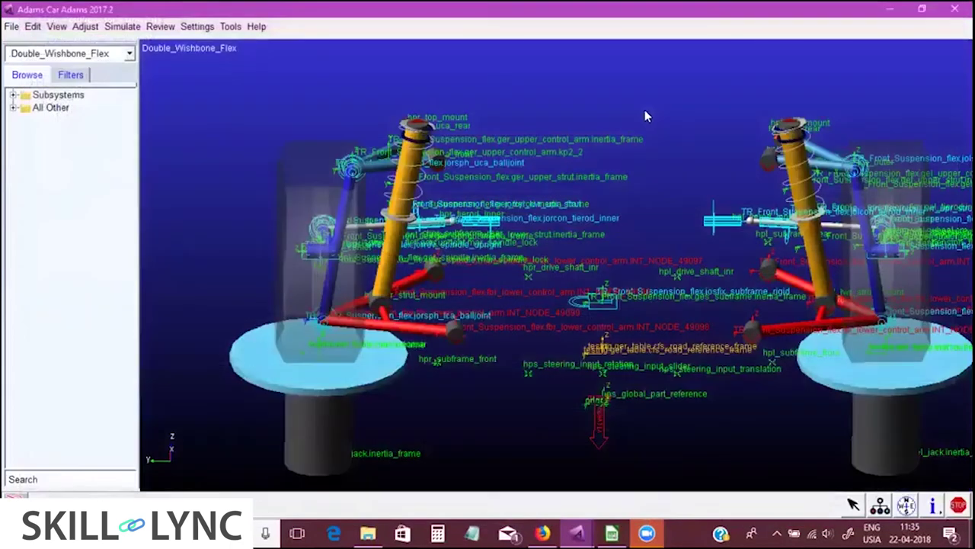
{"action": "key", "text": "shift+f"}
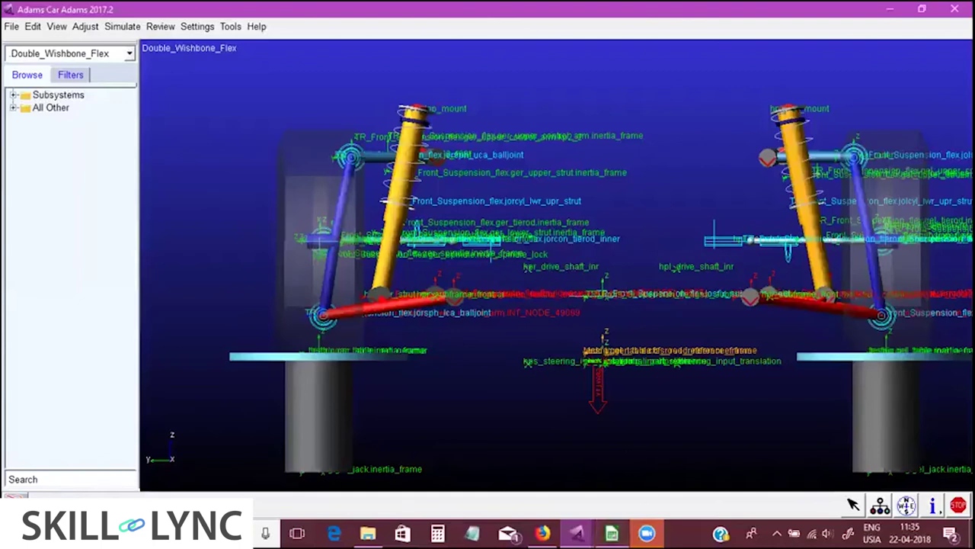
{"action": "mouse_move", "coordinate": [611, 532]}
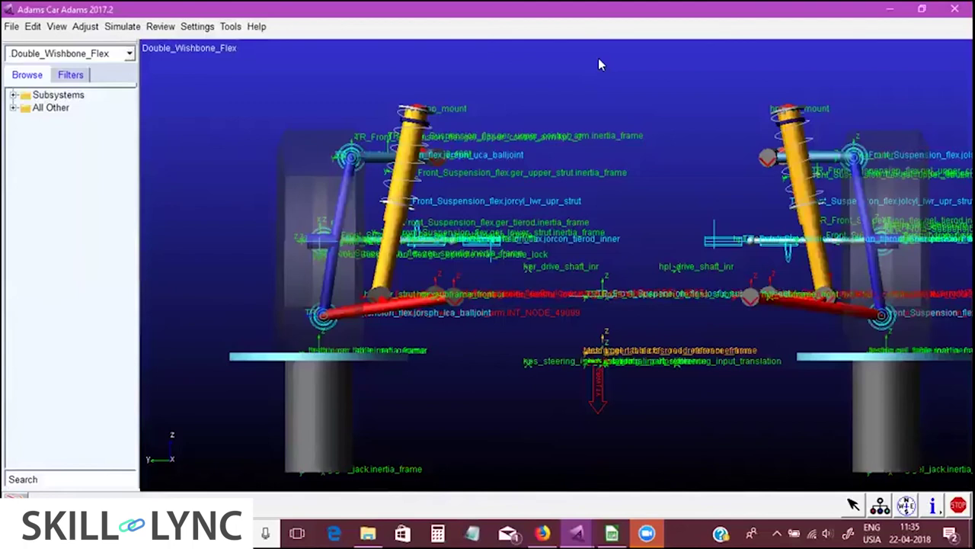
{"action": "right_click", "coordinate": [415, 183]}
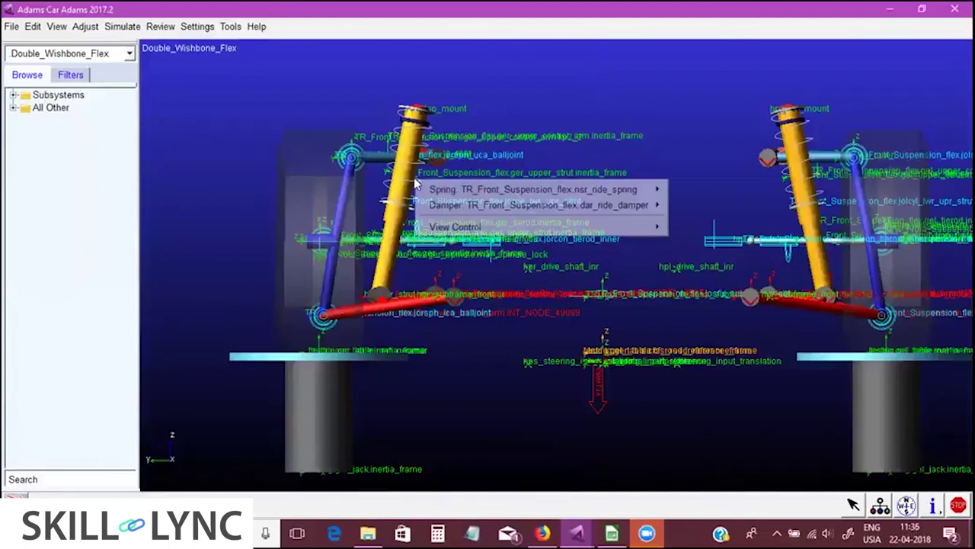
{"action": "mouse_move", "coordinate": [647, 189]}
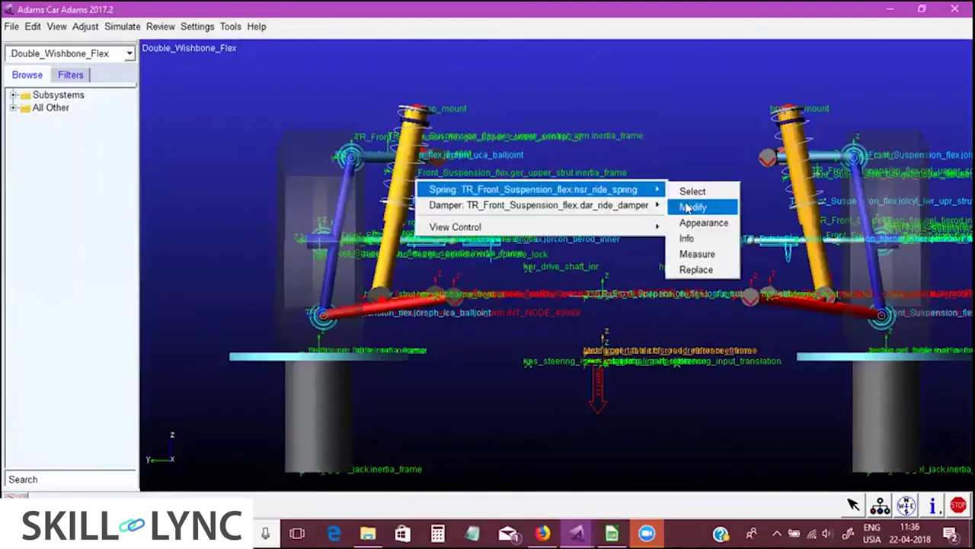
{"action": "left_click", "coordinate": [688, 206]}
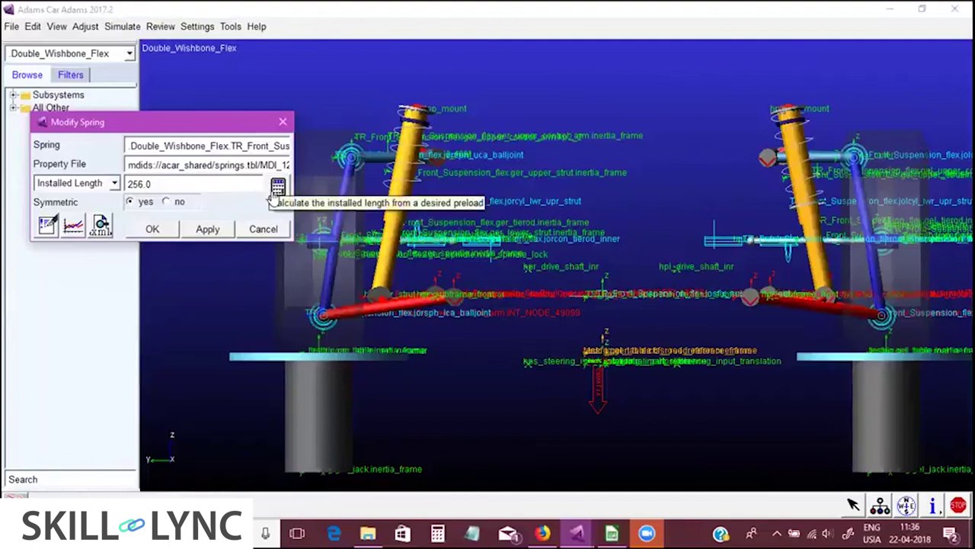
{"action": "left_click", "coordinate": [263, 228]}
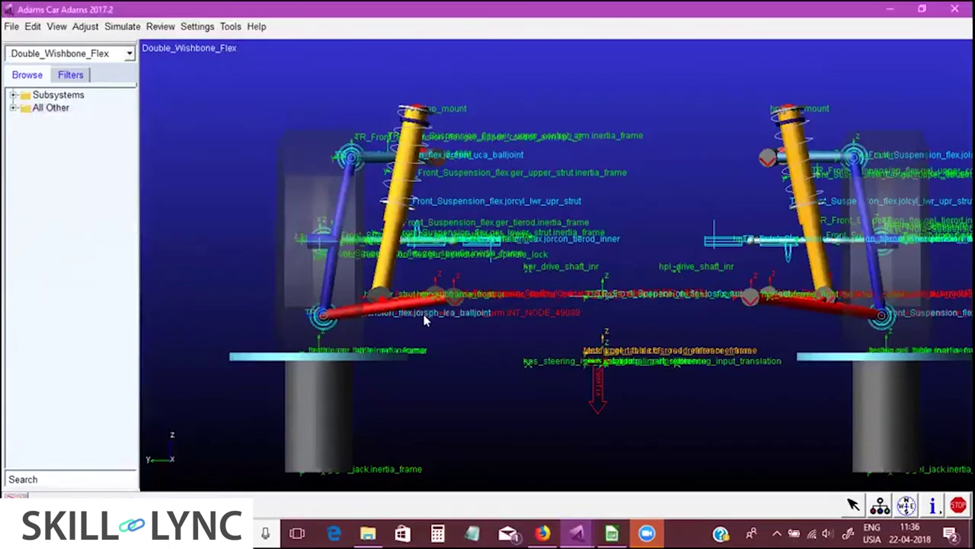